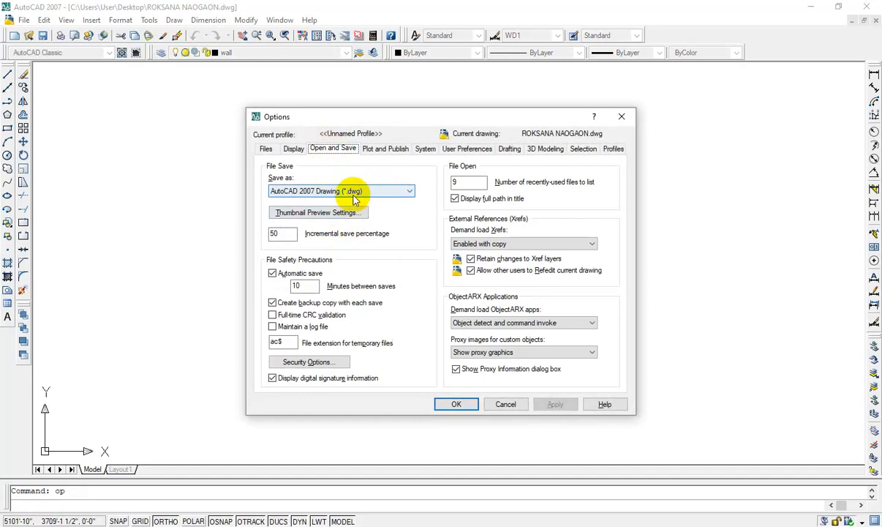
# Set the default save format to AutoCAD 2004/LT2004 Drawing (*.dwg) and apply the options
pyautogui.click(322, 192)
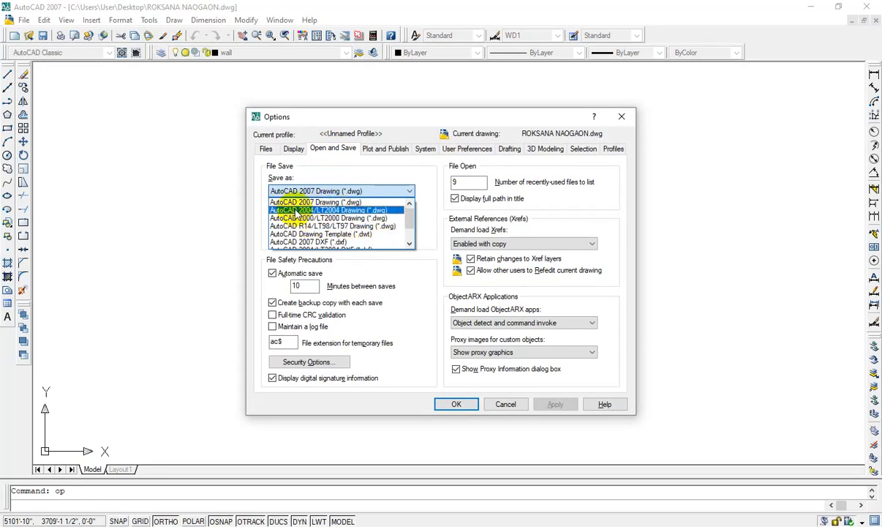
pyautogui.click(298, 211)
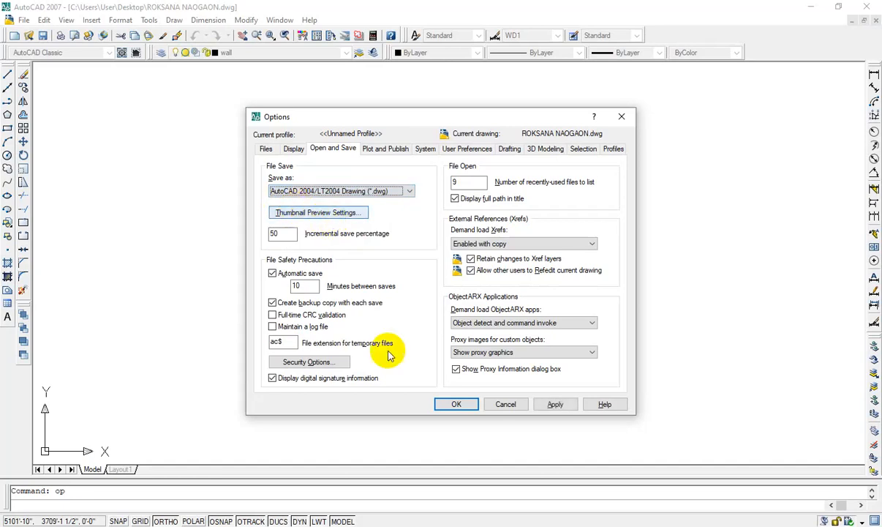
pyautogui.click(455, 403)
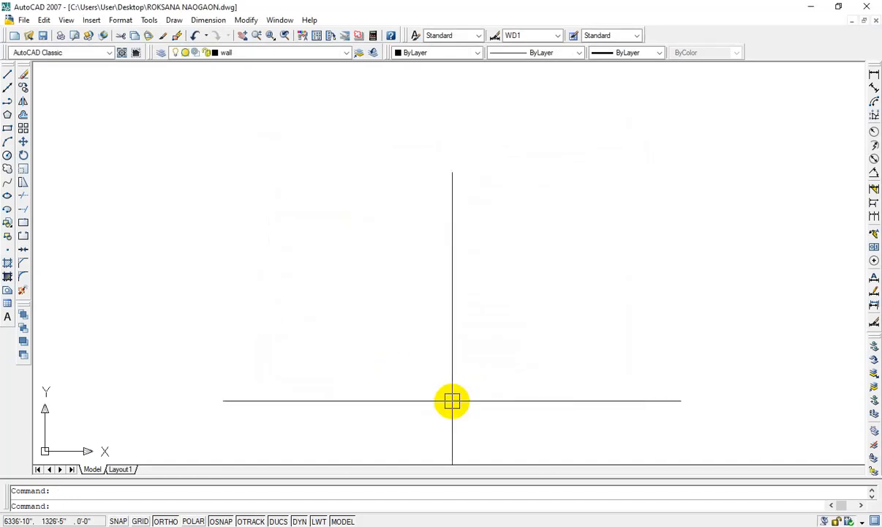
# Start a line in the upper middle of the drawing with three connected horizontal and vertical segments in Ortho mode
pyautogui.click(7, 77)
pyautogui.click(275, 146)
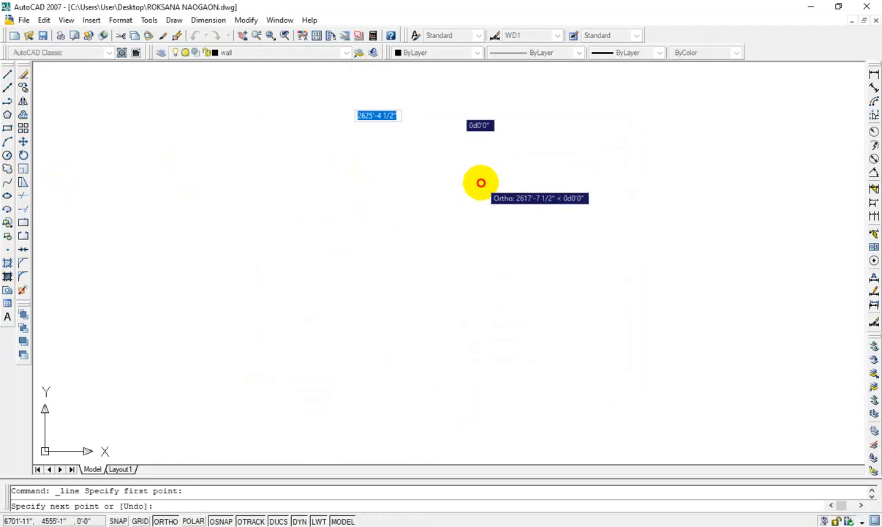
pyautogui.click(481, 184)
pyautogui.click(484, 220)
pyautogui.click(346, 221)
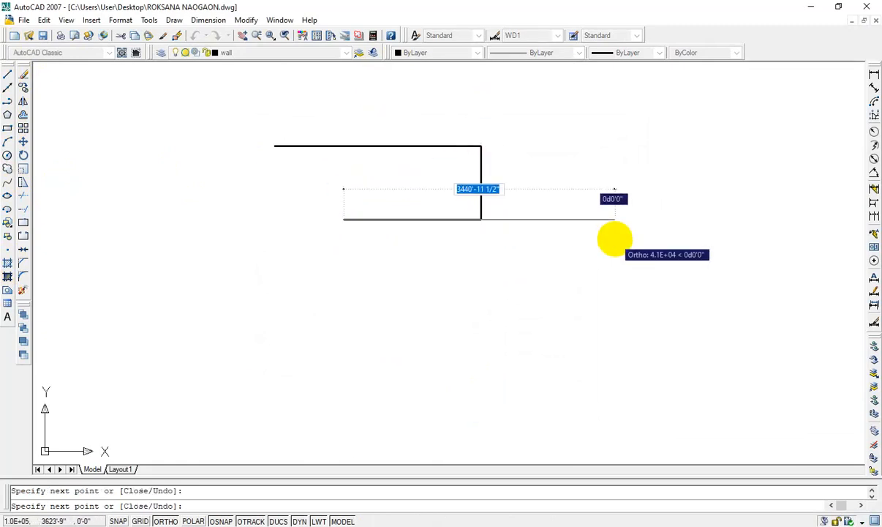
# Turn Ortho off and continue the line with four angled zigzag segments
pyautogui.press('F8')
pyautogui.click(595, 259)
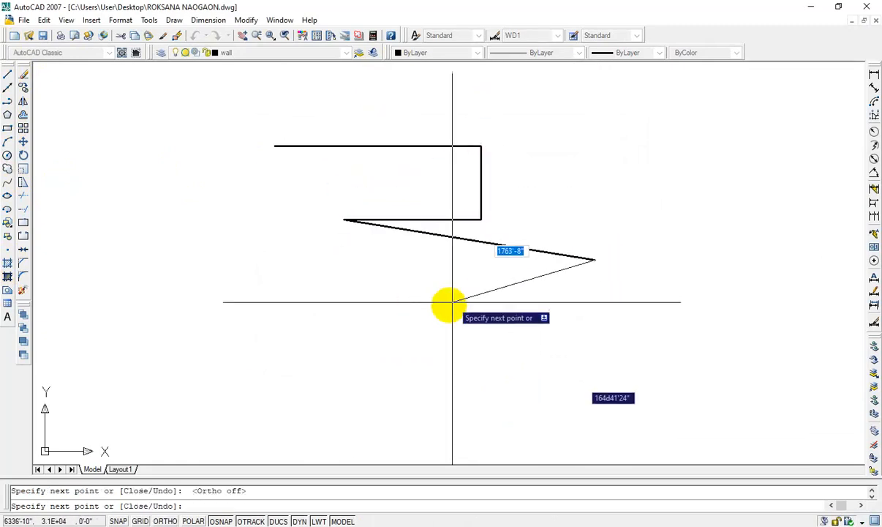
pyautogui.click(448, 305)
pyautogui.click(578, 356)
pyautogui.click(629, 253)
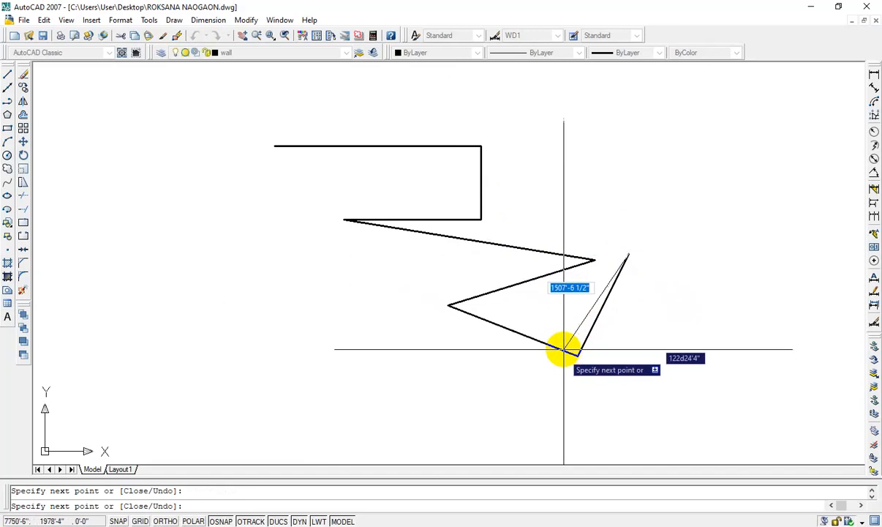
# Turn Ortho back on, add a horizontal, a vertical and another horizontal segment, and end the line
pyautogui.press('F8')
pyautogui.click(732, 253)
pyautogui.click(732, 333)
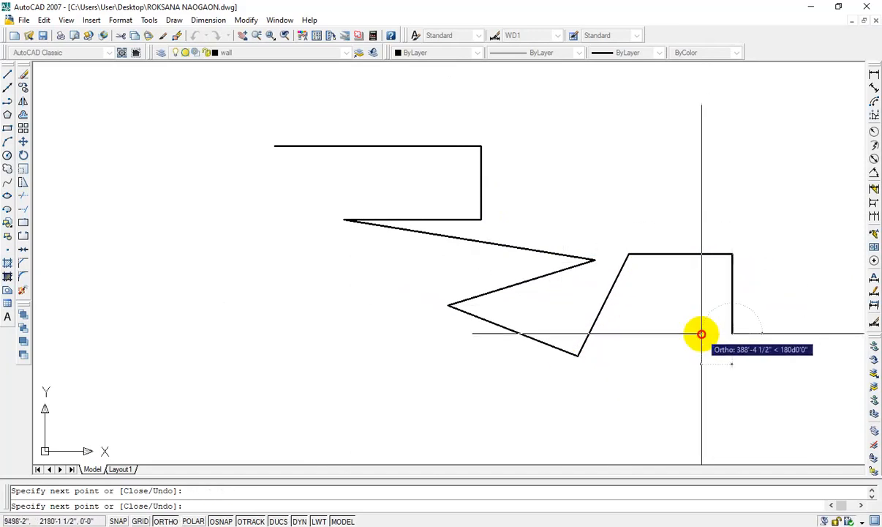
pyautogui.click(603, 352)
pyautogui.press('Escape')
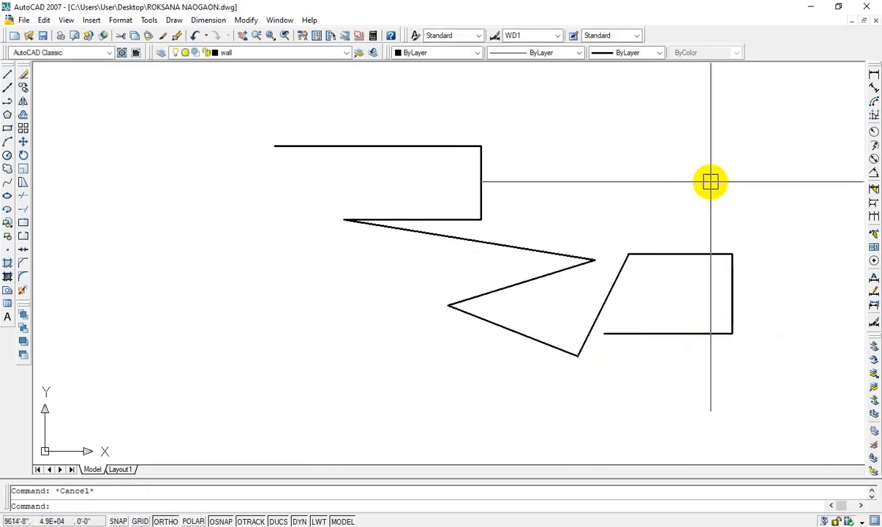
# Erase the zigzag line segments and the remaining upper horizontal line using crossing selections
pyautogui.click(710, 181)
pyautogui.click(392, 330)
pyautogui.press('Delete')
pyautogui.click(522, 133)
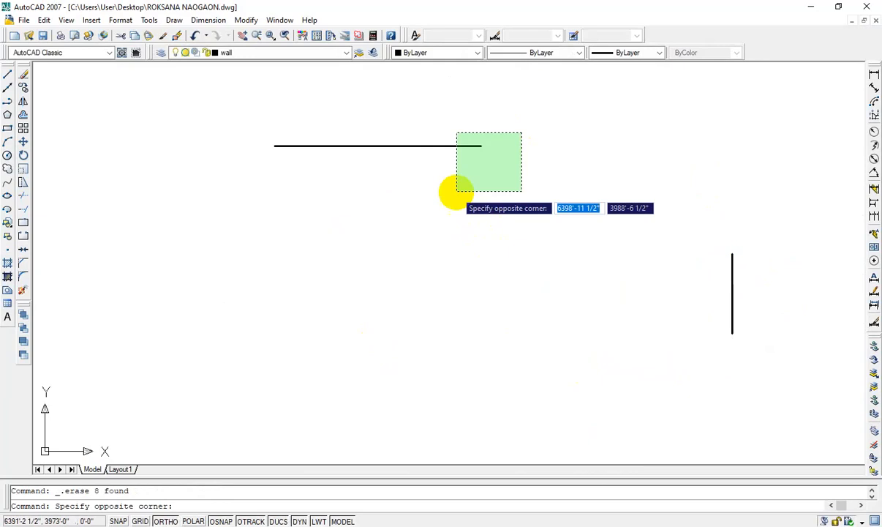
pyautogui.click(457, 191)
pyautogui.press('Delete')
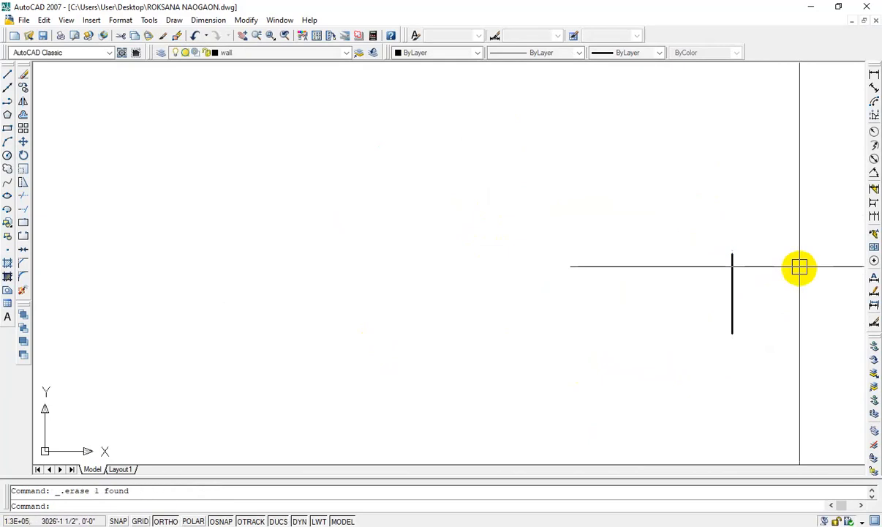
pyautogui.click(9, 91)
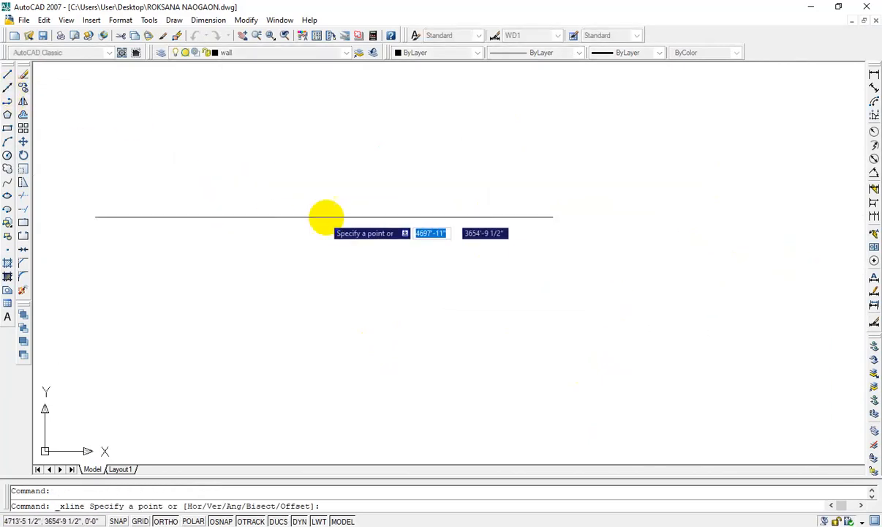
pyautogui.click(323, 175)
pyautogui.press('Escape')
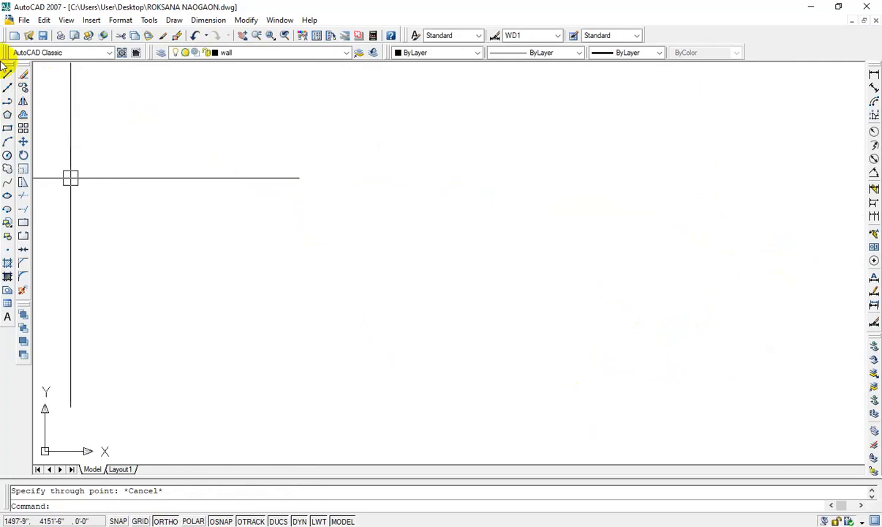
# Draw a vertical construction line through the middle of the drawing area
pyautogui.click(9, 91)
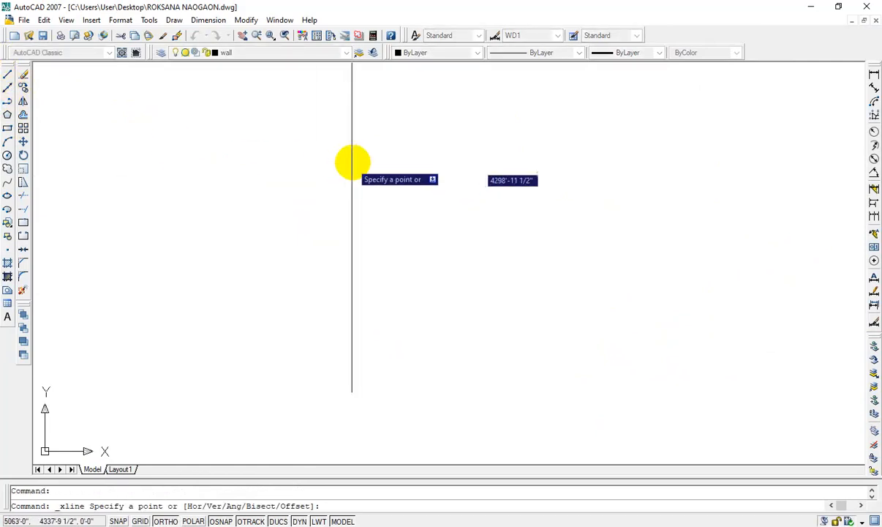
pyautogui.click(355, 197)
pyautogui.click(354, 209)
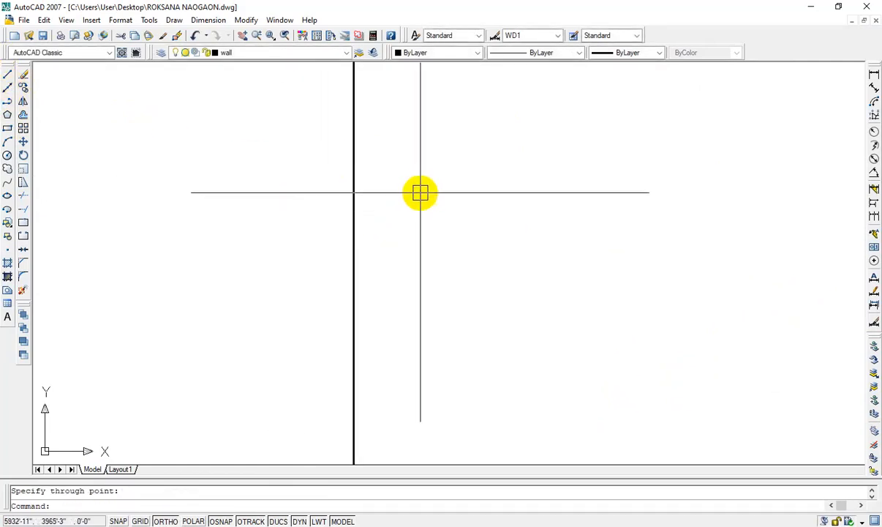
# Try to regenerate the drawing and examine the extent of the vertical construction line
pyautogui.scroll(-5, 365, 240)
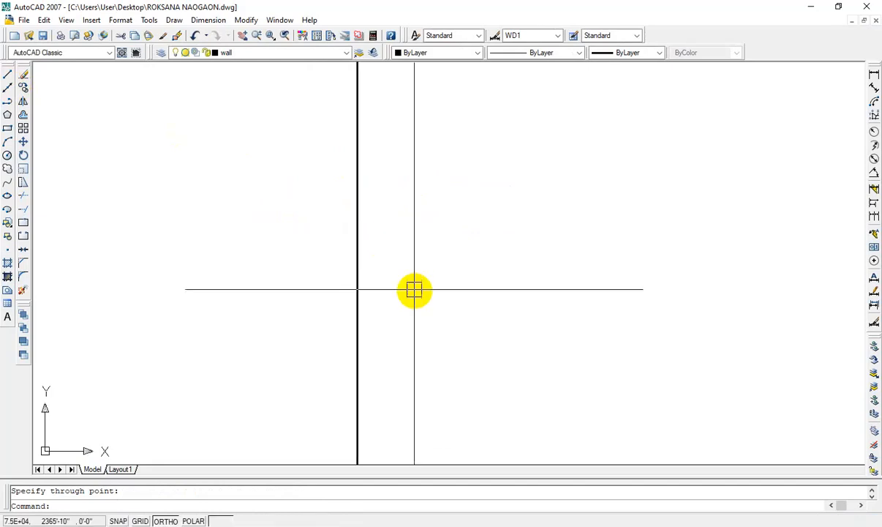
pyautogui.write('ree')
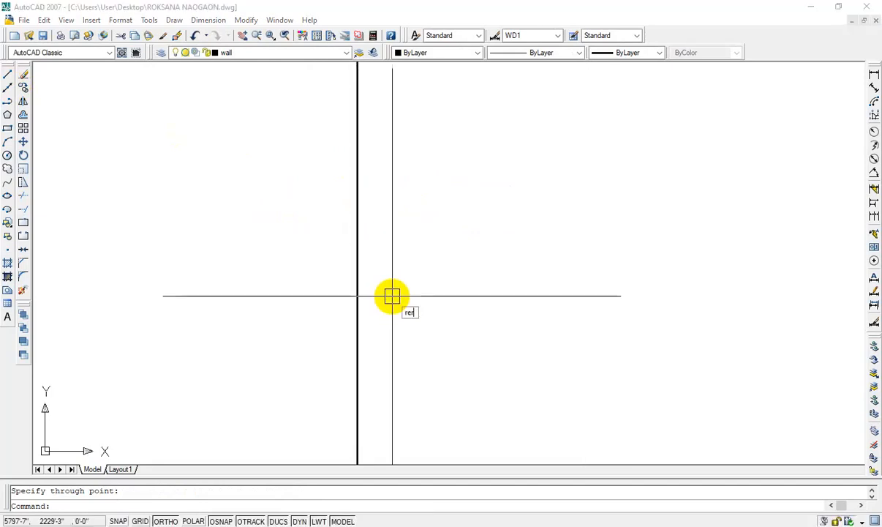
pyautogui.press('Return')
pyautogui.press('Escape')
pyautogui.moveTo(362, 284); pyautogui.dragTo(311, 371, button='middle')
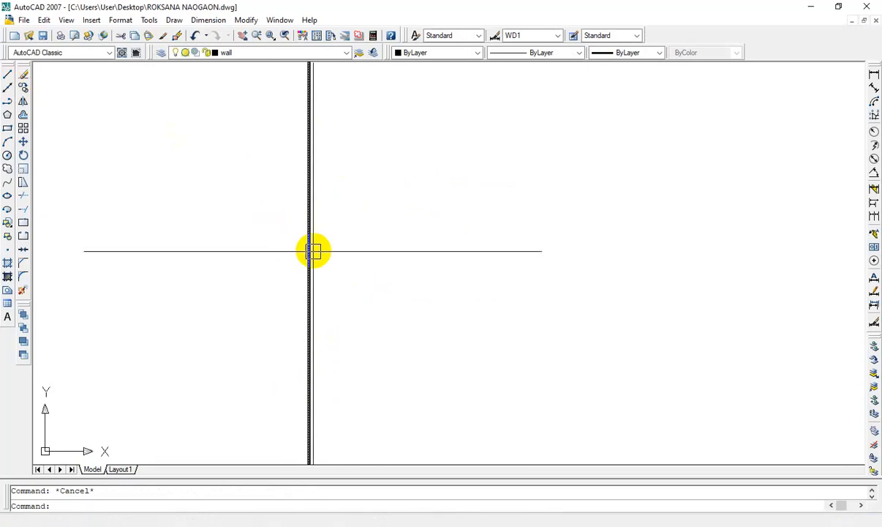
pyautogui.moveTo(264, 299); pyautogui.dragTo(374, 166, button='middle')
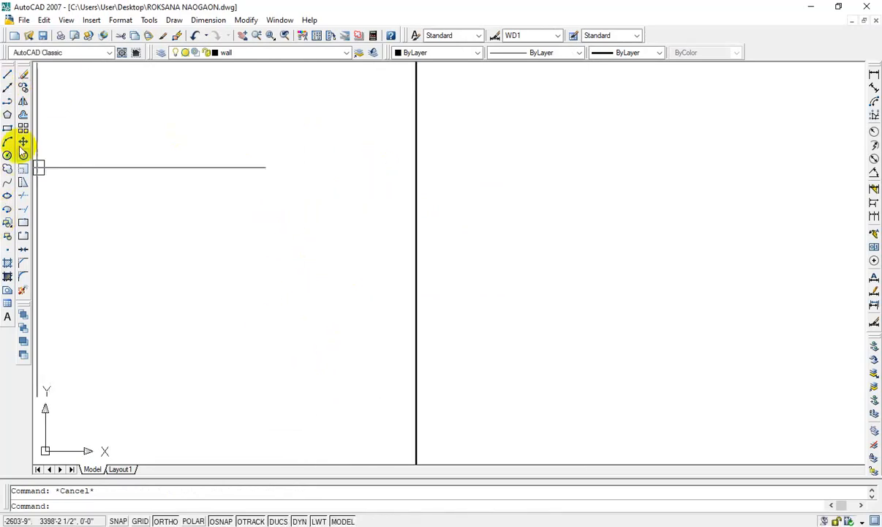
# Start a polyline beside the construction line with a stepped run of horizontal, vertical and horizontal segments in Ortho mode
pyautogui.click(8, 101)
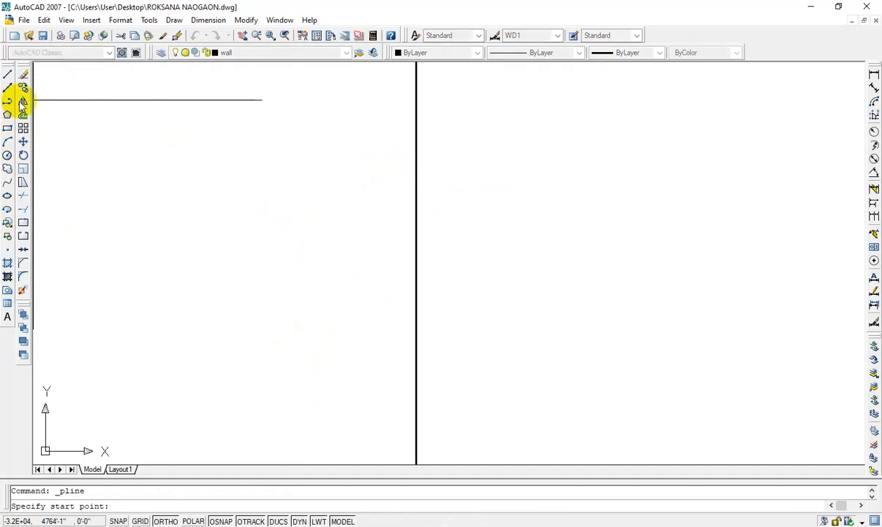
pyautogui.click(189, 167)
pyautogui.click(266, 203)
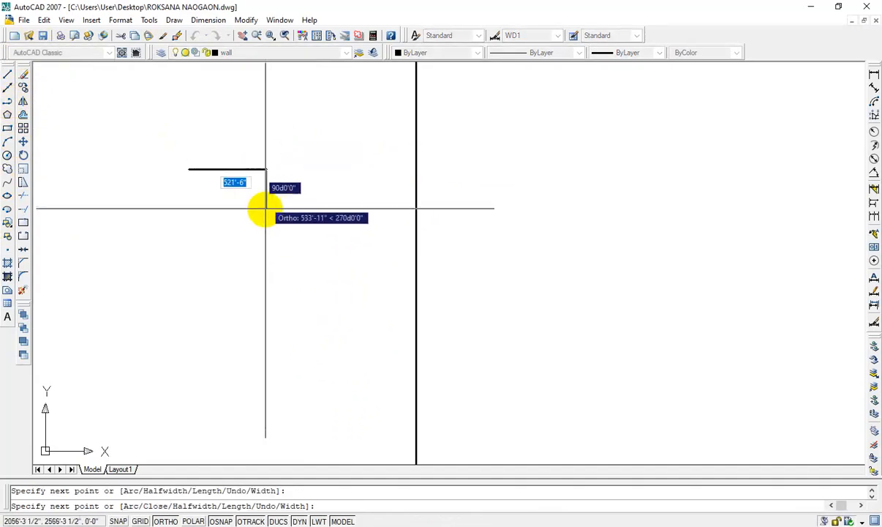
pyautogui.press('F7')
pyautogui.press('F8')
pyautogui.press('F8')
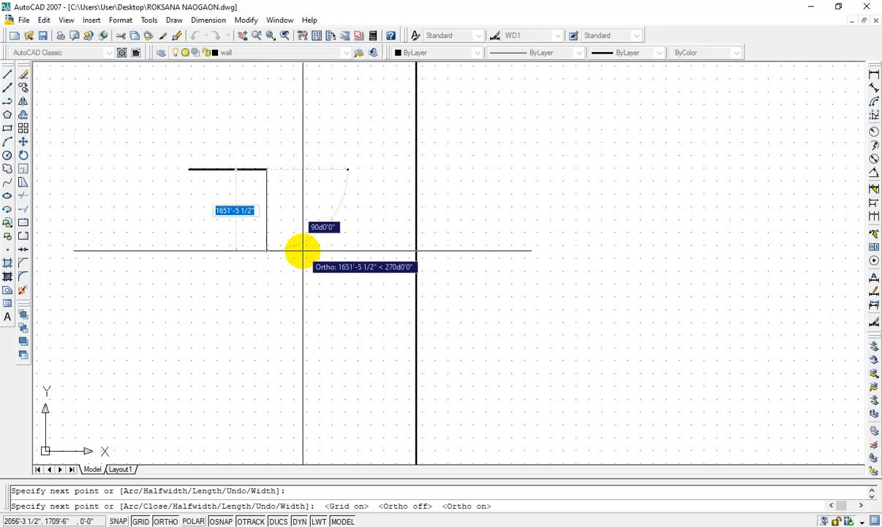
pyautogui.press('F7')
pyautogui.click(278, 232)
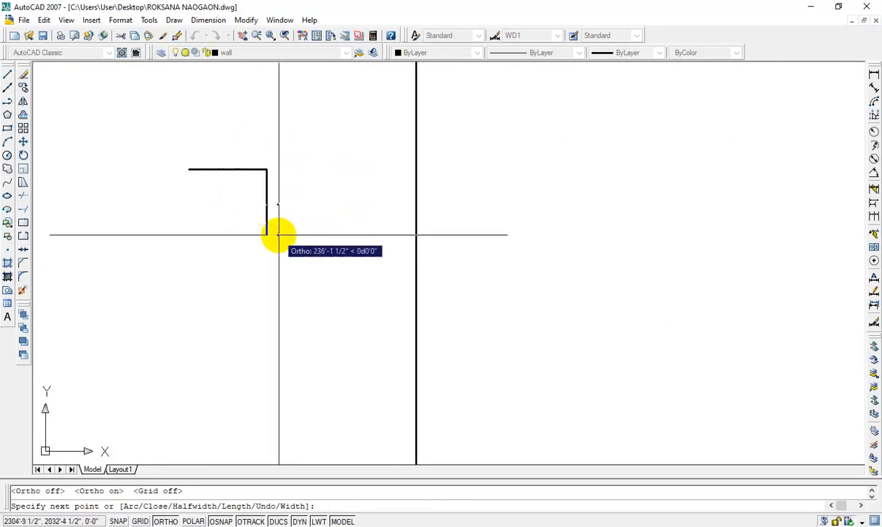
pyautogui.click(367, 232)
# Turn Ortho off and continue the polyline with angled segments down and across the vertical construction line
pyautogui.press('F8')
pyautogui.click(335, 293)
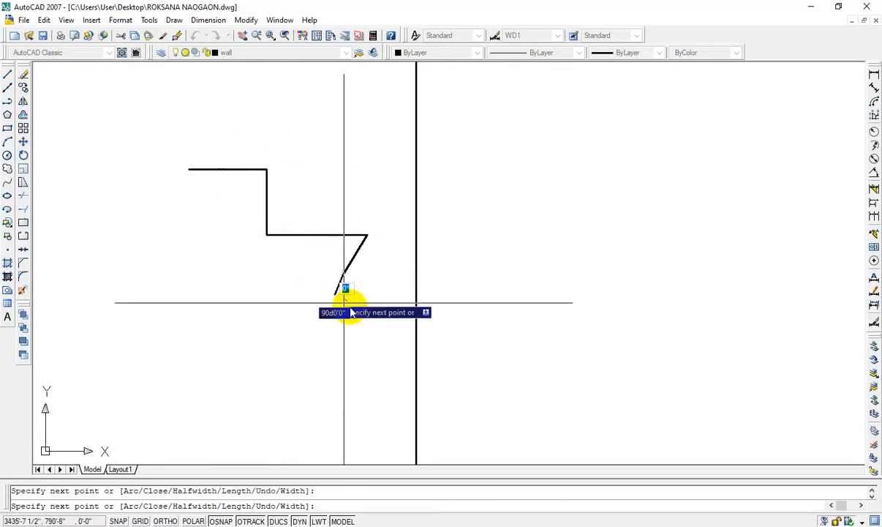
pyautogui.click(341, 342)
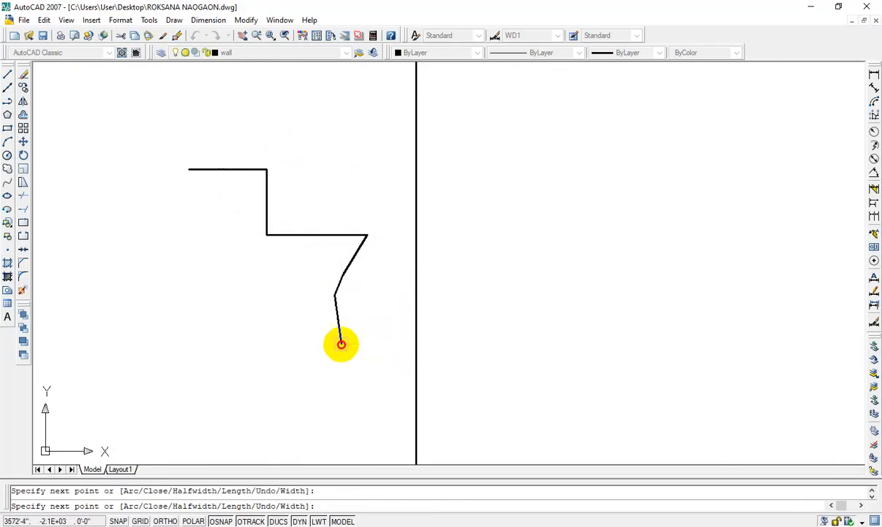
pyautogui.click(435, 331)
pyautogui.click(490, 289)
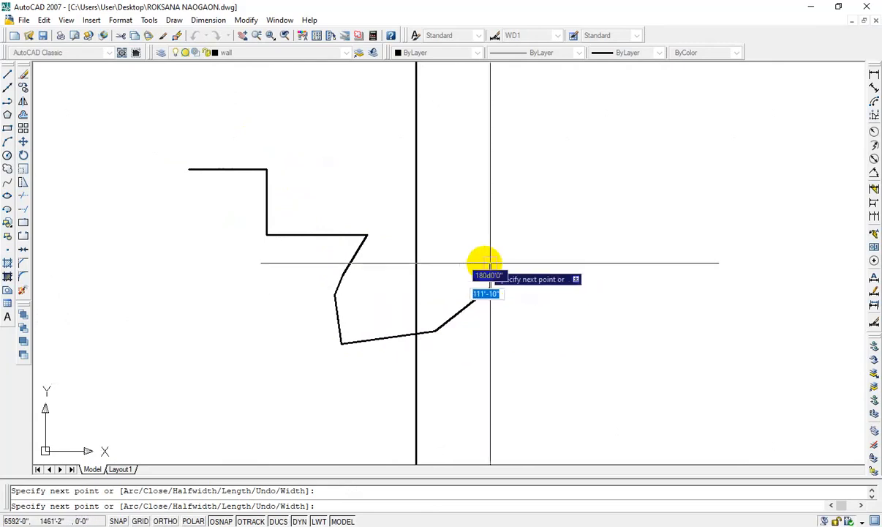
# Add six more segments forming a hook beyond the construction line, end the polyline, and check its selection as one object
pyautogui.click(490, 263)
pyautogui.click(470, 239)
pyautogui.click(545, 260)
pyautogui.click(523, 310)
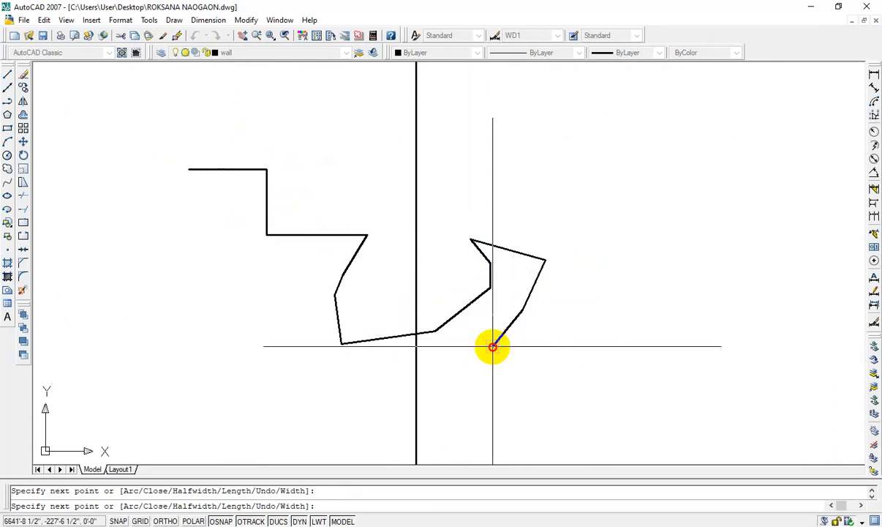
pyautogui.click(492, 345)
pyautogui.click(458, 354)
pyautogui.press('Escape')
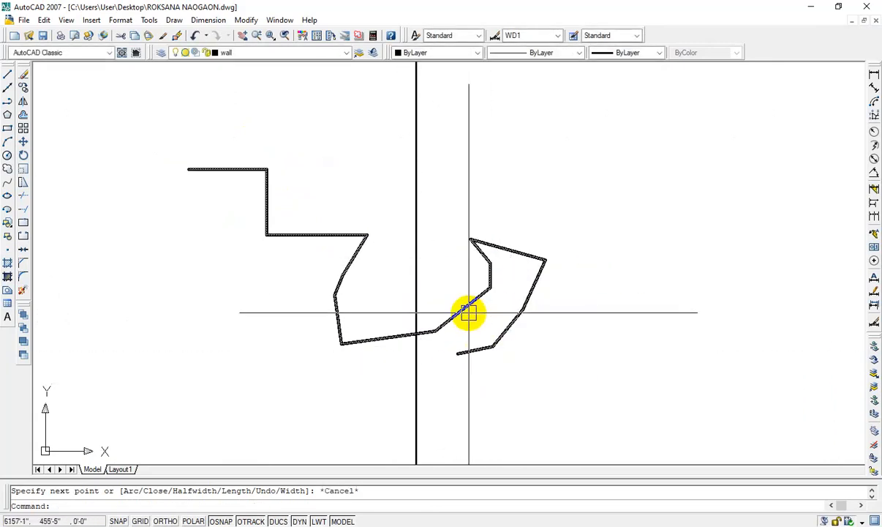
pyautogui.click(469, 306)
pyautogui.press('Escape')
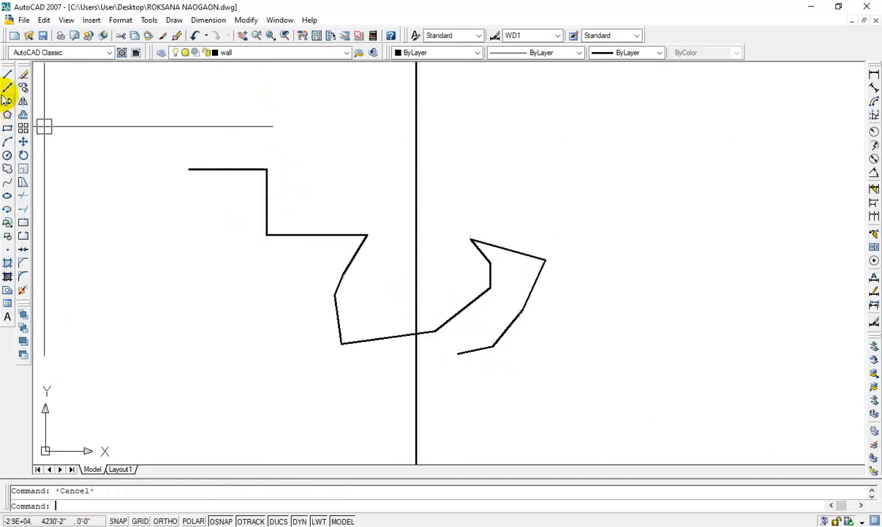
# Draw a second polyline of ten freely angled segments above the first one, crossing the construction line
pyautogui.click(7, 101)
pyautogui.click(256, 144)
pyautogui.click(293, 147)
pyautogui.click(307, 188)
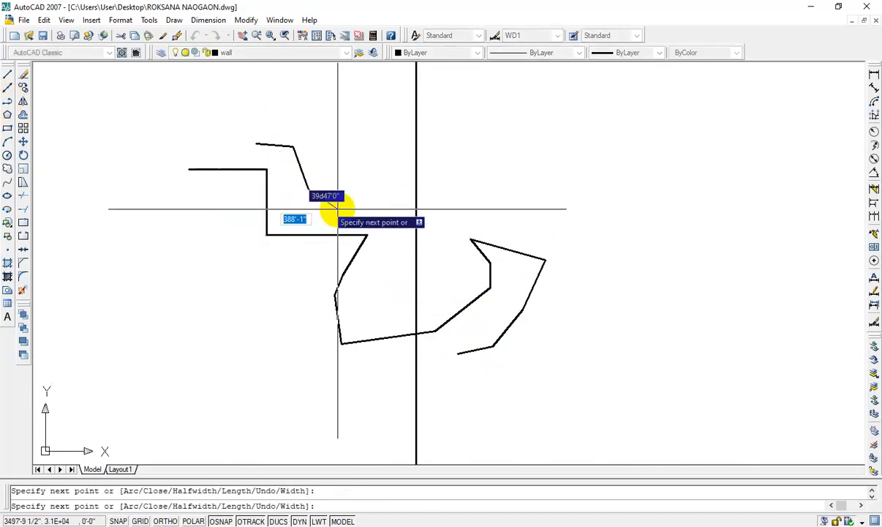
pyautogui.click(341, 210)
pyautogui.click(376, 203)
pyautogui.click(402, 214)
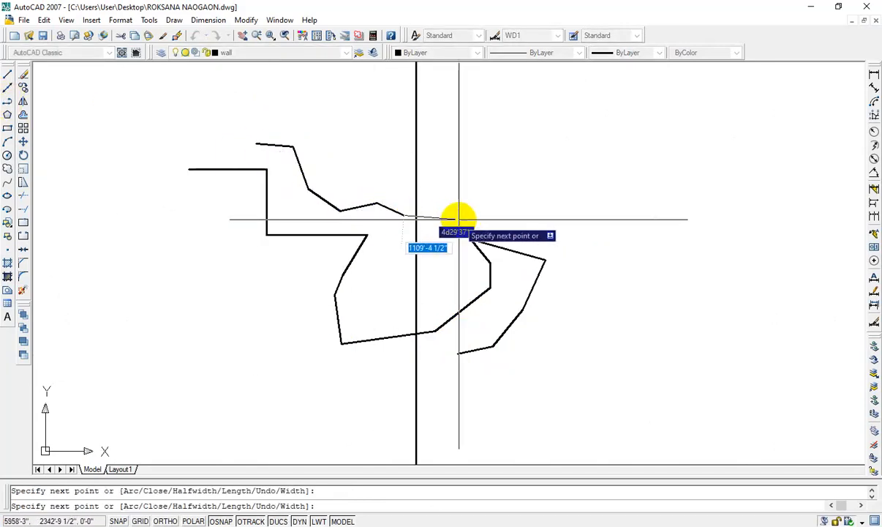
pyautogui.click(459, 218)
pyautogui.click(497, 199)
pyautogui.click(513, 214)
pyautogui.click(568, 234)
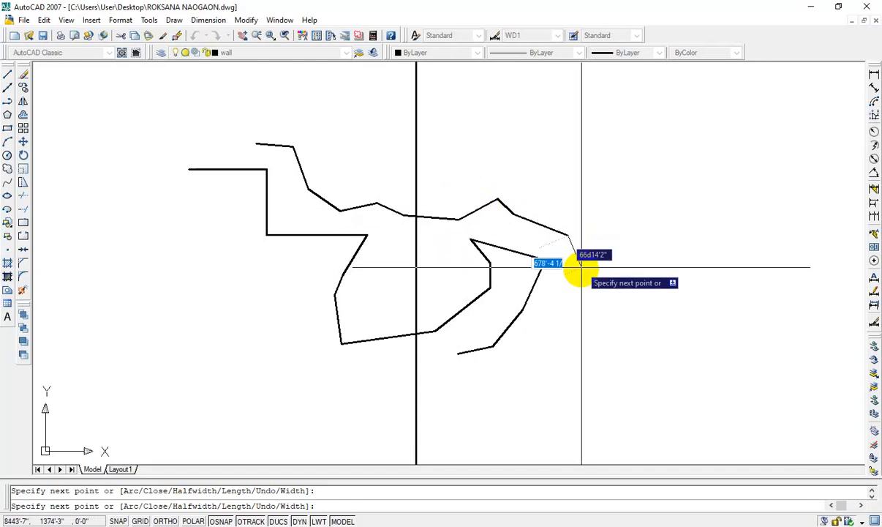
pyautogui.click(581, 273)
pyautogui.press('Escape')
# Erase both polylines and the vertical construction line
pyautogui.click(557, 231)
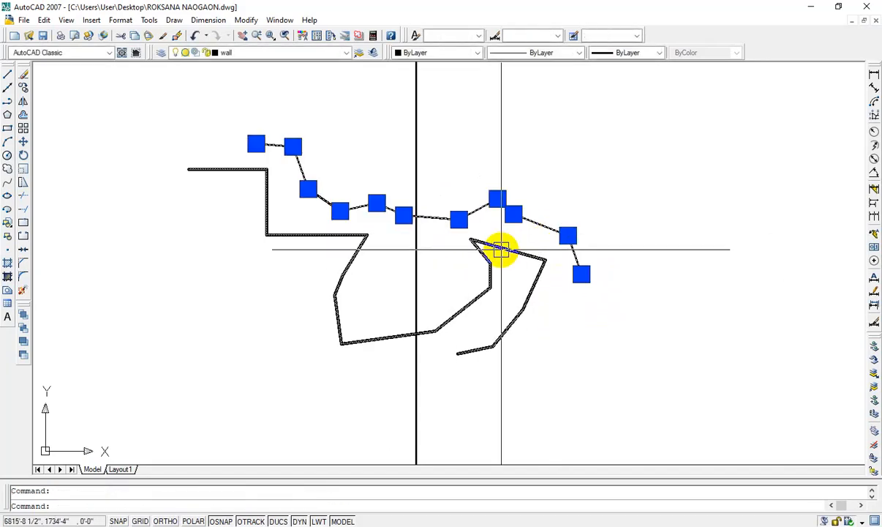
pyautogui.press('Delete')
pyautogui.click(531, 193)
pyautogui.click(446, 275)
pyautogui.press('Delete')
pyautogui.click(441, 217)
pyautogui.click(372, 251)
pyautogui.press('Delete')
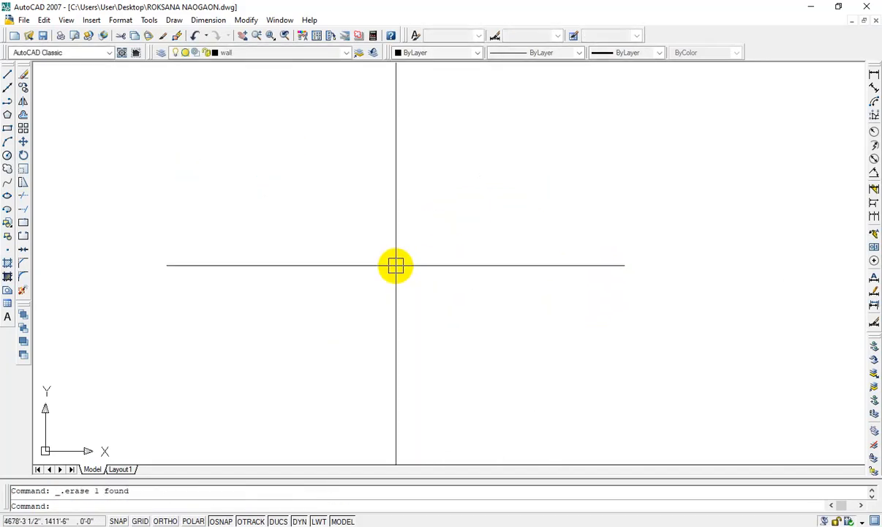
pyautogui.press('Escape')
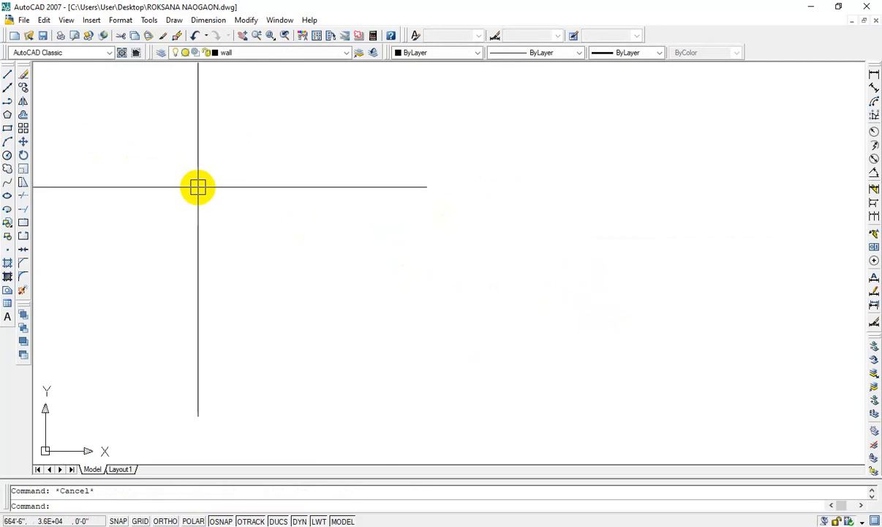
# Draw a polyline of four freely angled segments across the middle of the empty drawing area
pyautogui.write('pl')
pyautogui.press('Return')
pyautogui.click(237, 187)
pyautogui.click(268, 234)
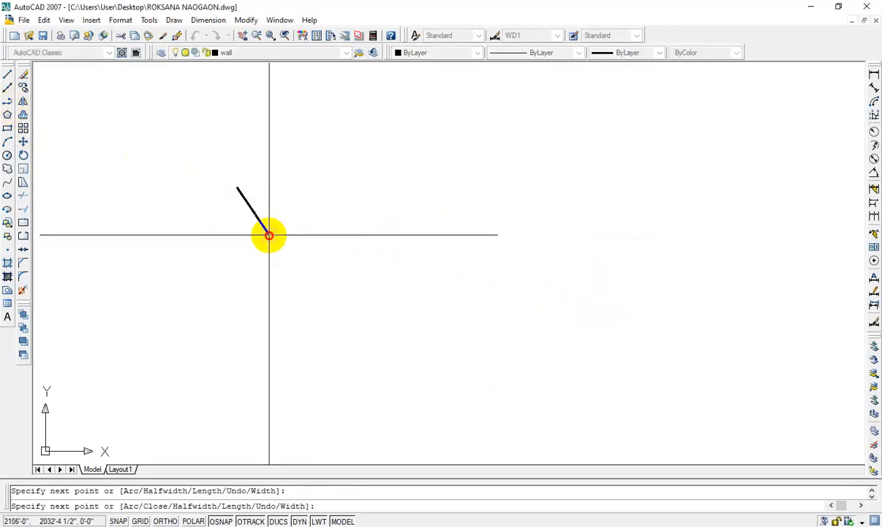
pyautogui.click(384, 222)
pyautogui.click(385, 248)
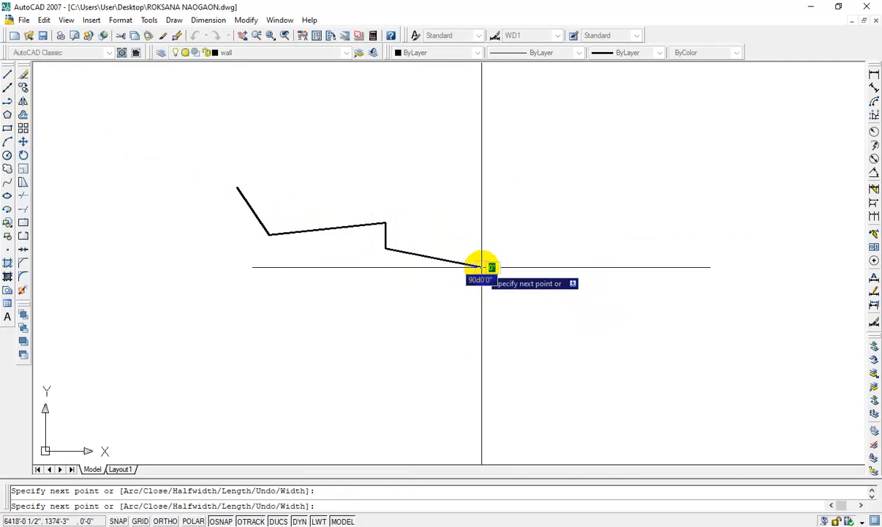
pyautogui.click(481, 267)
pyautogui.press('Escape')
# Erase the four-segment polyline
pyautogui.click(450, 211)
pyautogui.click(282, 281)
pyautogui.press('Delete')
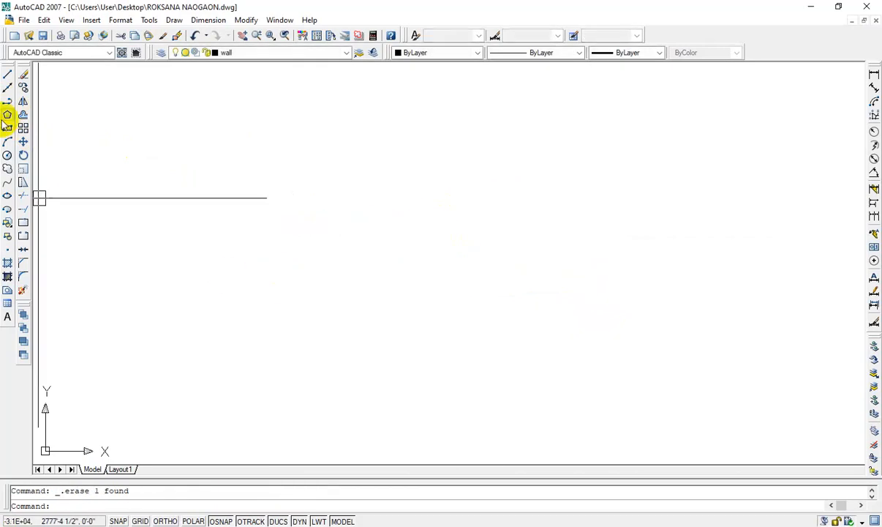
# Draw a six-sided polygon inscribed in a circle, with freely placed centre and radius, and inspect it up close
pyautogui.click(9, 115)
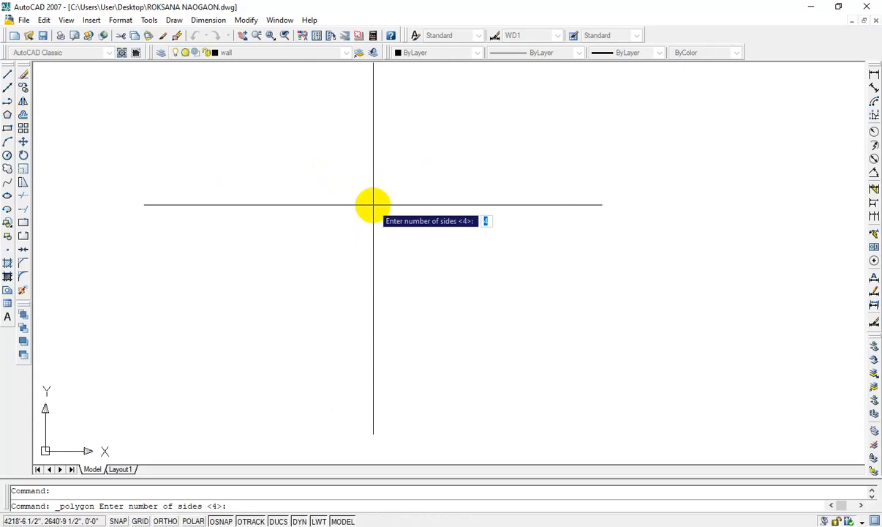
pyautogui.write('6')
pyautogui.press('Return')
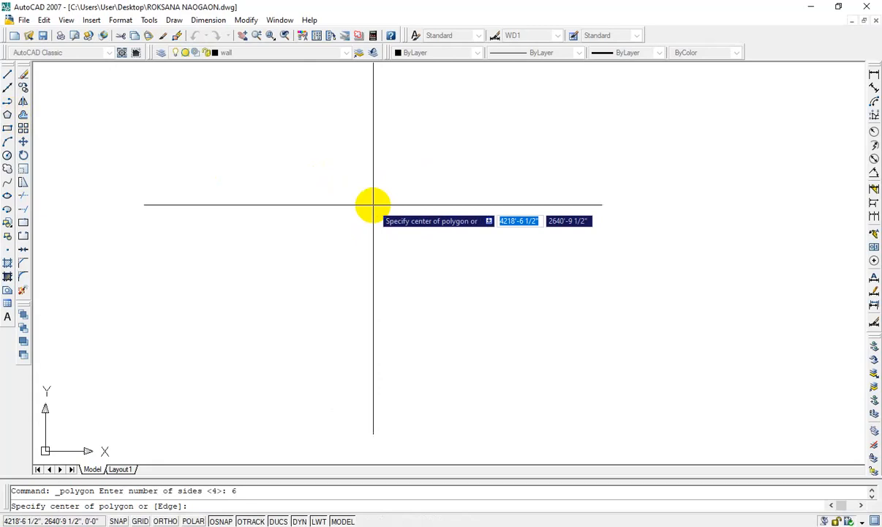
pyautogui.click(373, 205)
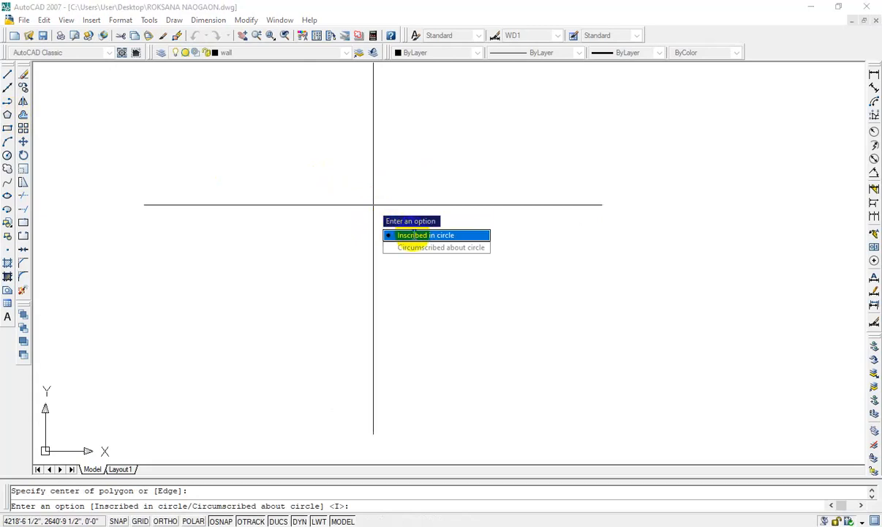
pyautogui.click(414, 234)
pyautogui.click(322, 176)
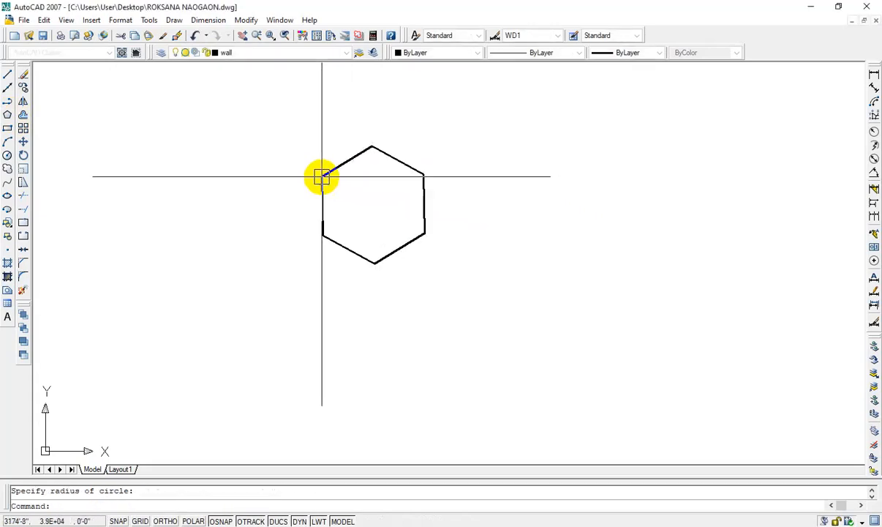
pyautogui.scroll(4, 392, 190)
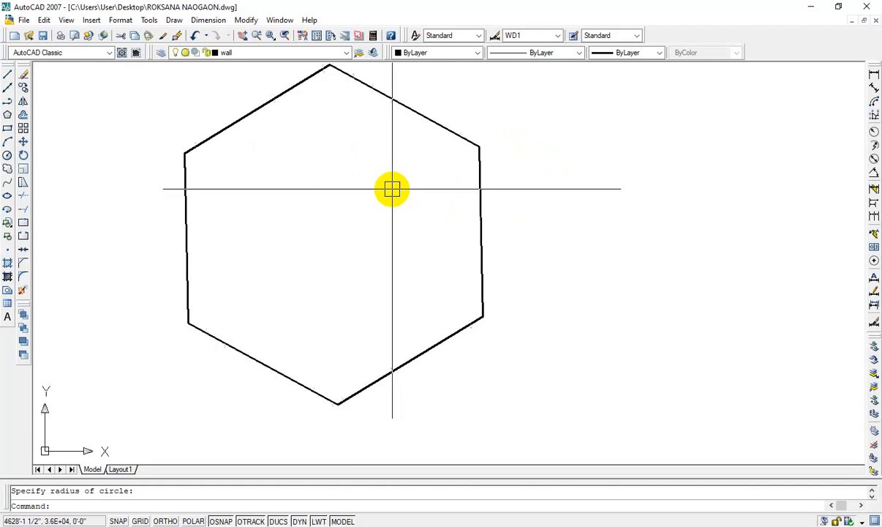
pyautogui.scroll(-3, 455, 151)
pyautogui.moveTo(455, 152); pyautogui.dragTo(449, 191, button='middle')
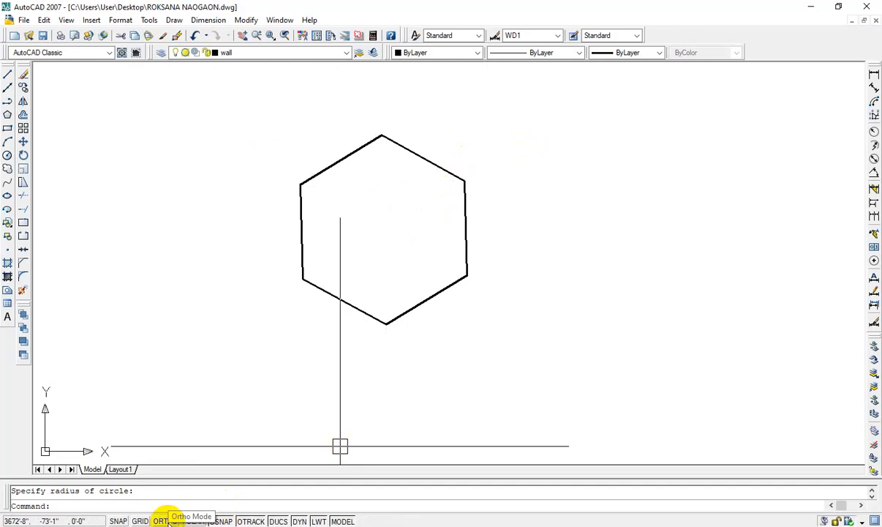
pyautogui.scroll(-3, 325, 252)
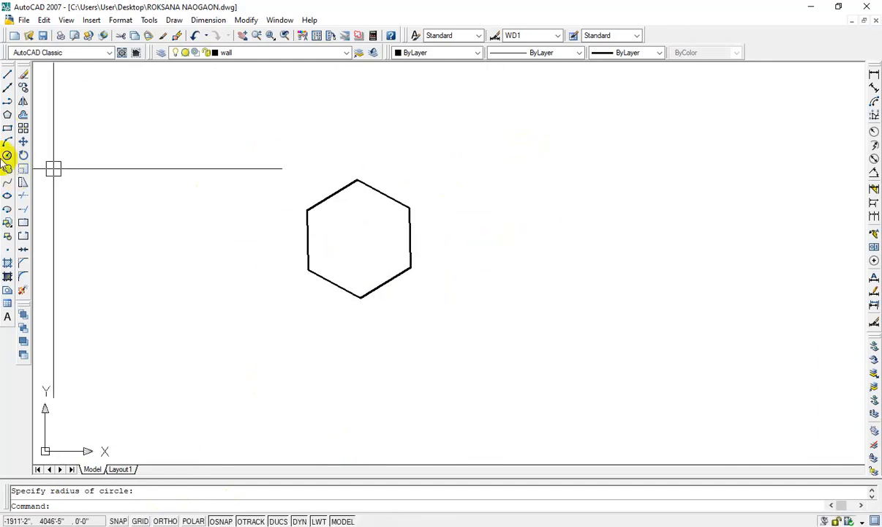
# With Ortho on, draw a second six-sided polygon to the right of the first, inscribed in a circle of about 1390' radius
pyautogui.click(7, 115)
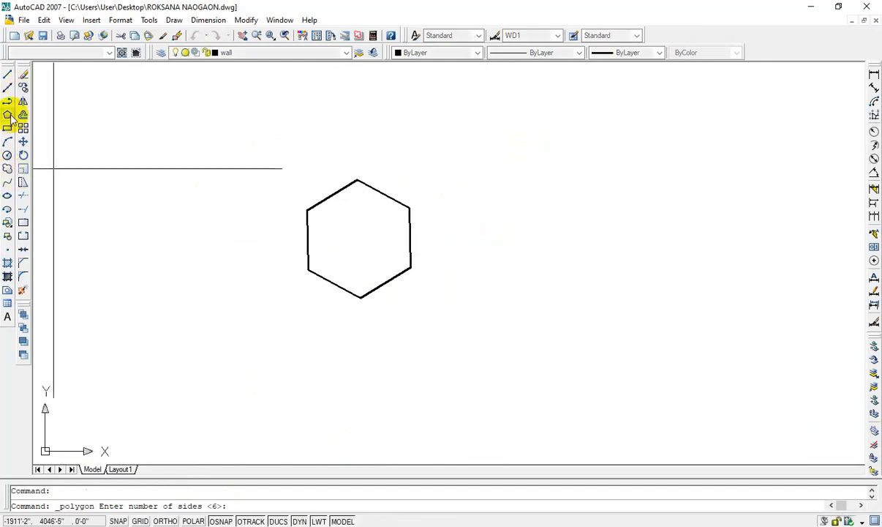
pyautogui.write('6')
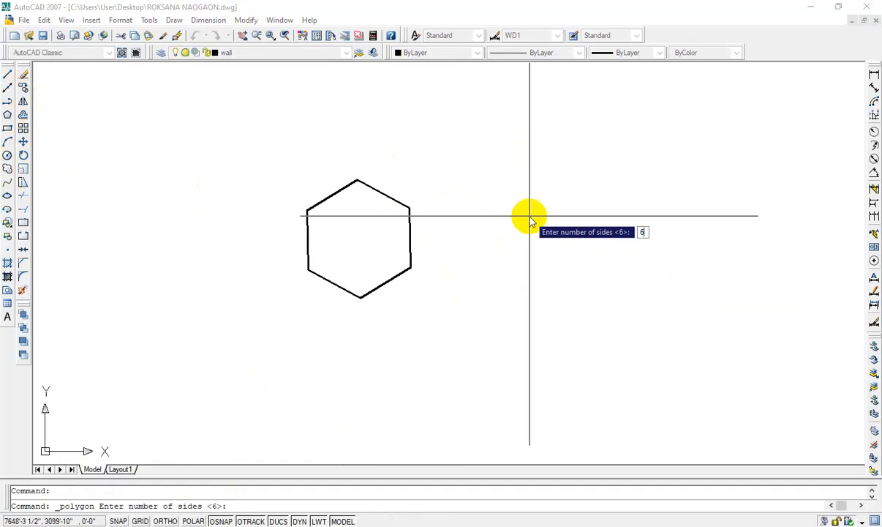
pyautogui.press('Return')
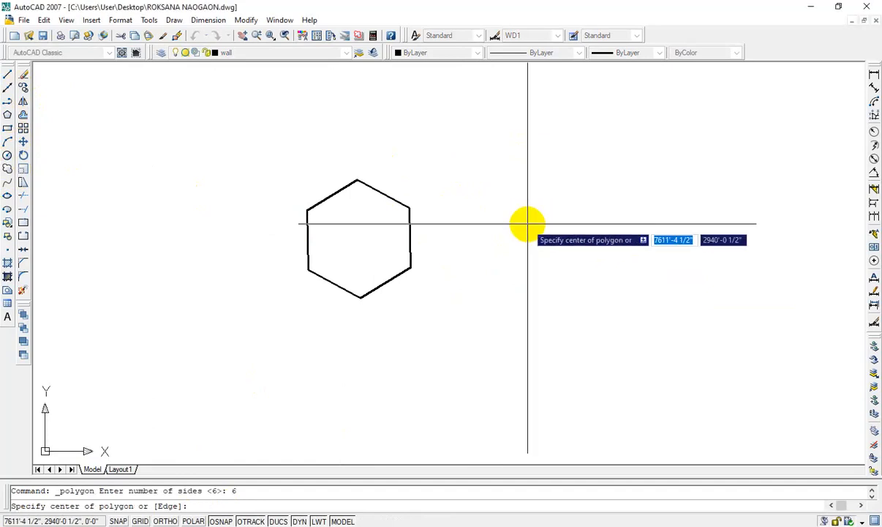
pyautogui.click(528, 223)
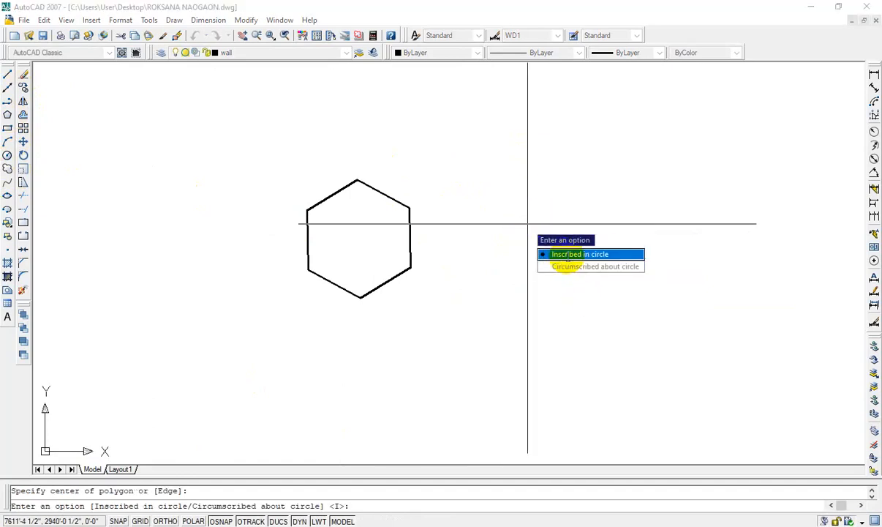
pyautogui.click(560, 256)
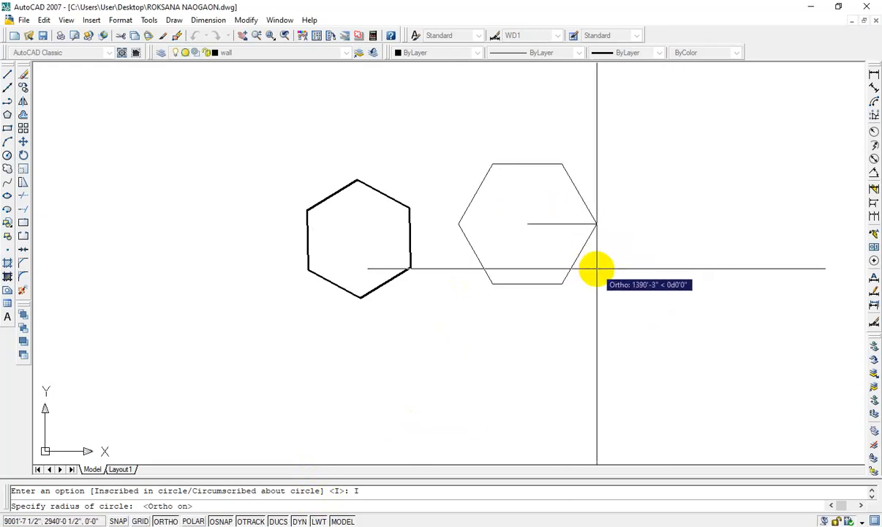
pyautogui.click(597, 268)
pyautogui.scroll(5, 548, 233)
pyautogui.scroll(-4, 577, 177)
pyautogui.scroll(2, 552, 142)
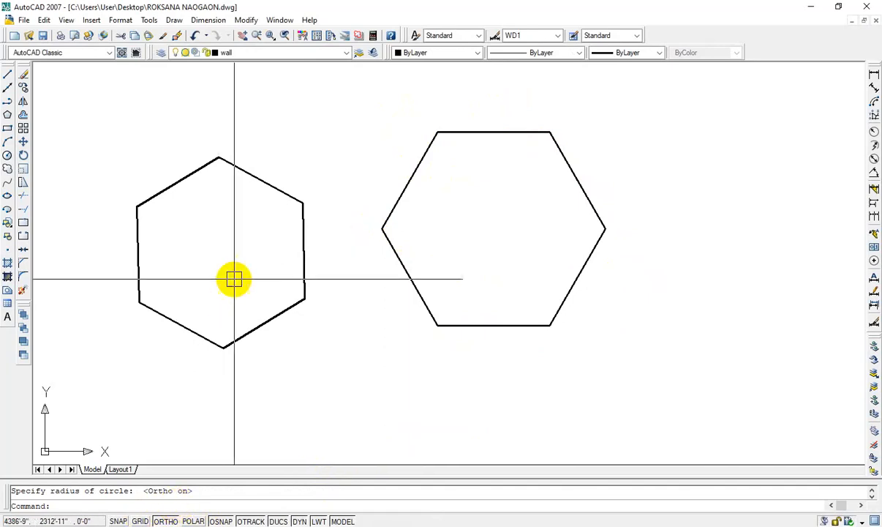
pyautogui.scroll(-2, 233, 278)
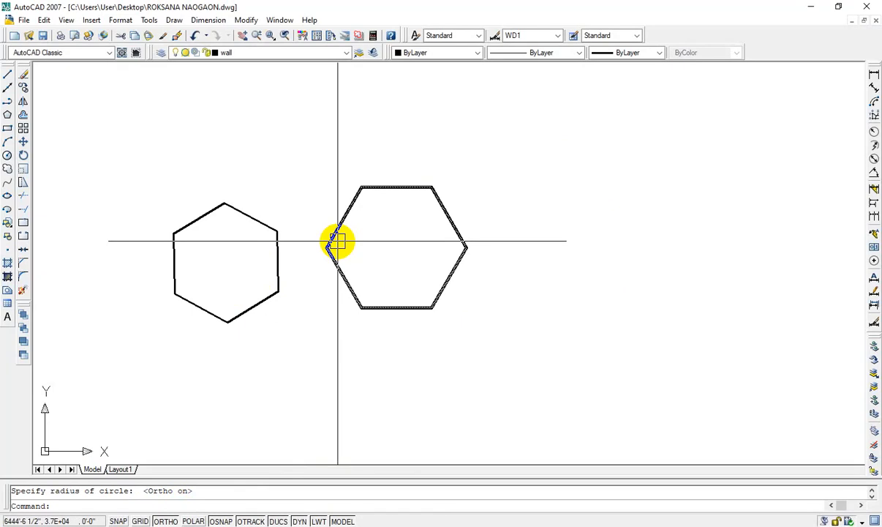
# Erase the second hexagon, the one aligned with Ortho
pyautogui.click(495, 147)
pyautogui.click(336, 349)
pyautogui.press('Delete')
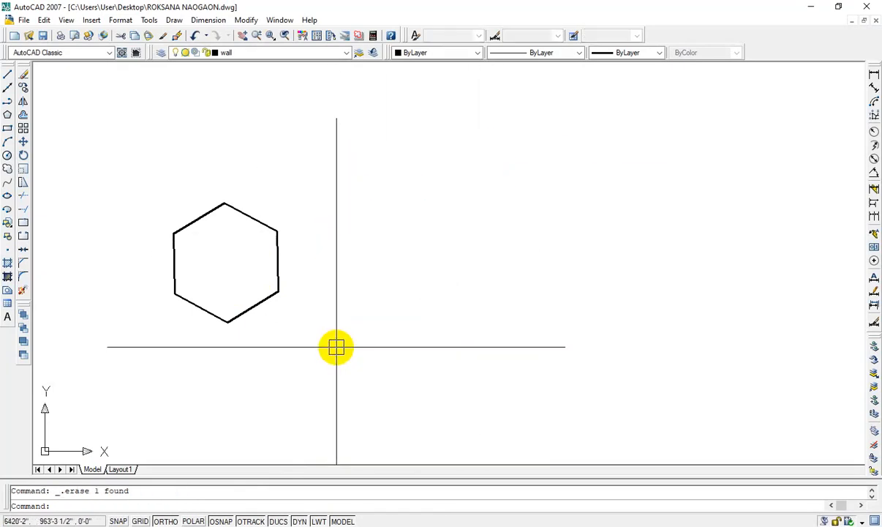
# Draw a horizontal line about 5347' long to the right of the hexagon, and check object snapping along it with the Line command
pyautogui.press('l')
pyautogui.press('Return')
pyautogui.click(359, 287)
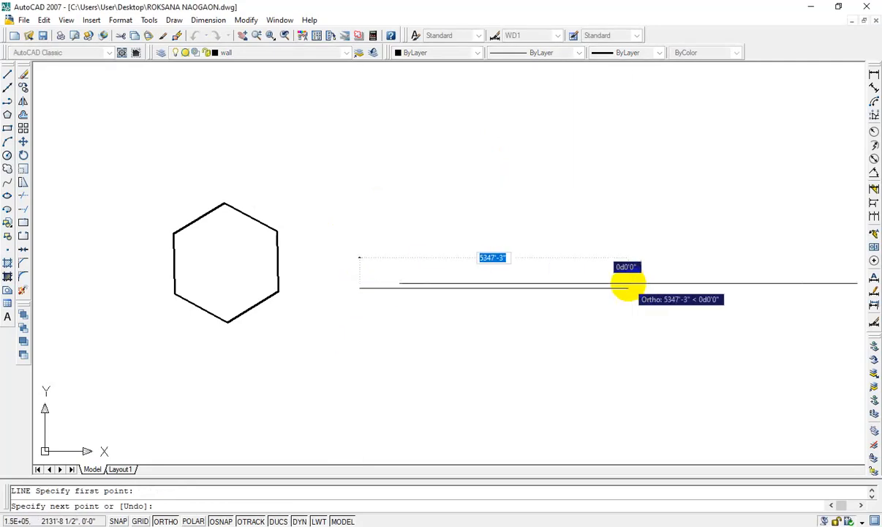
pyautogui.click(628, 288)
pyautogui.press('Escape')
pyautogui.press('Escape')
pyautogui.press('Return')
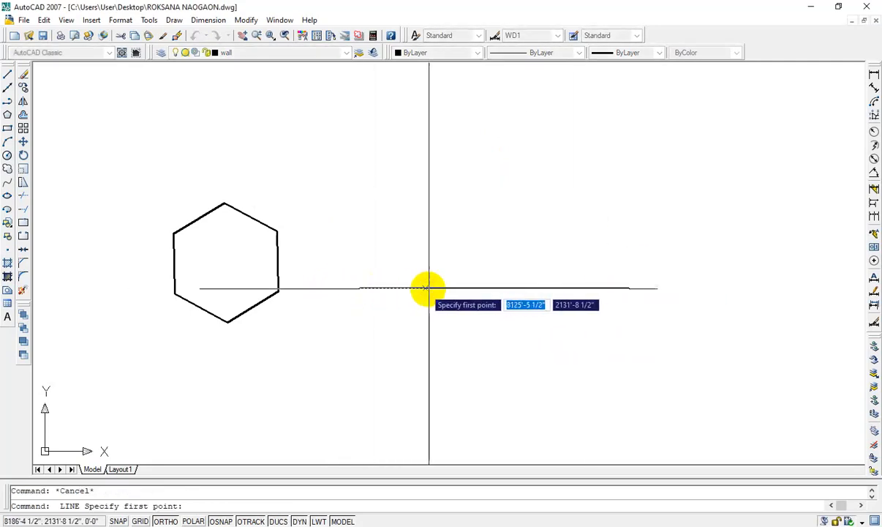
pyautogui.press('Escape')
pyautogui.press('Escape')
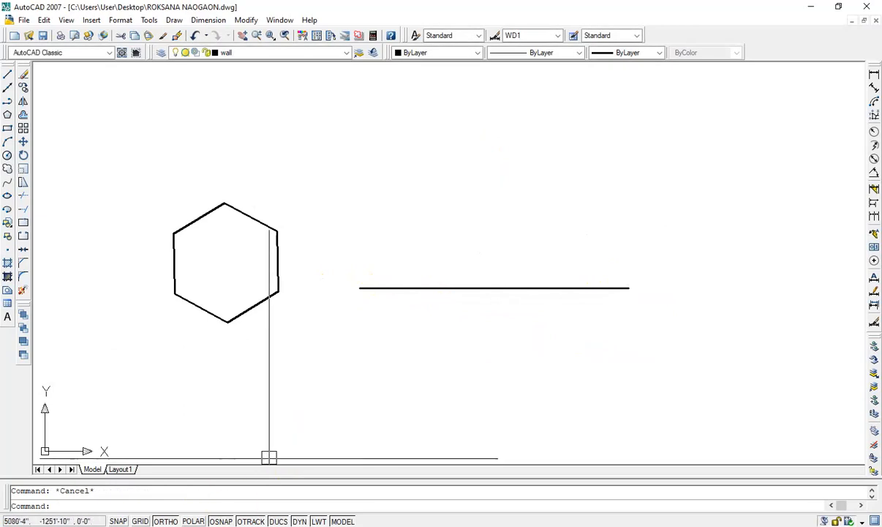
# Clear all object snap modes, and test the Line command at the end of the horizontal line without placing a point
pyautogui.write('OSNAP')
pyautogui.press('Return')
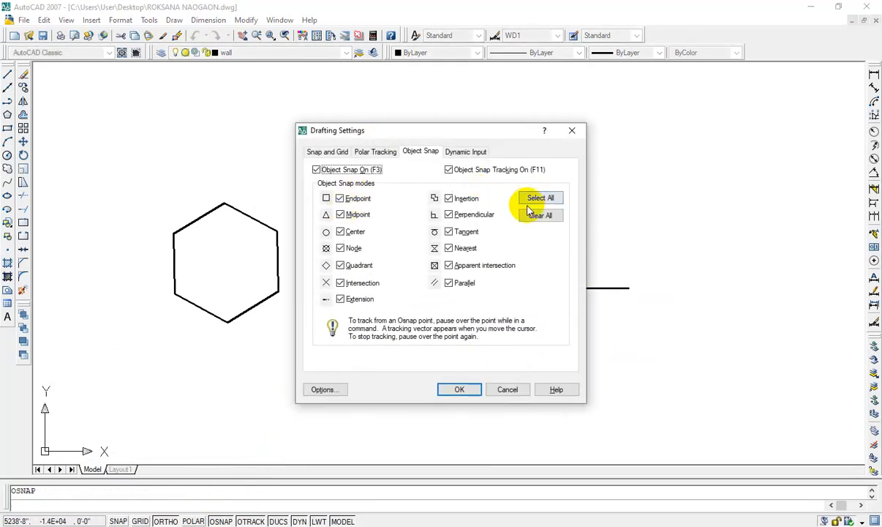
pyautogui.click(459, 389)
pyautogui.press('Escape')
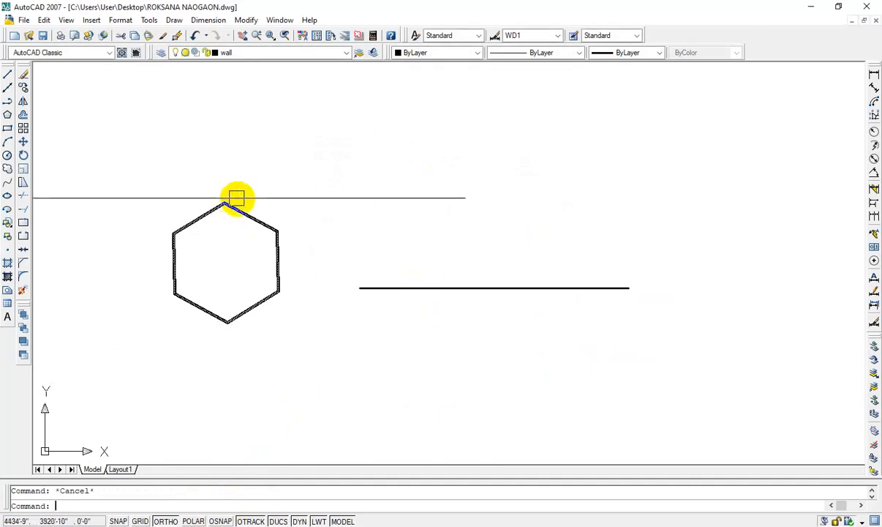
pyautogui.write('l')
pyautogui.press('Return')
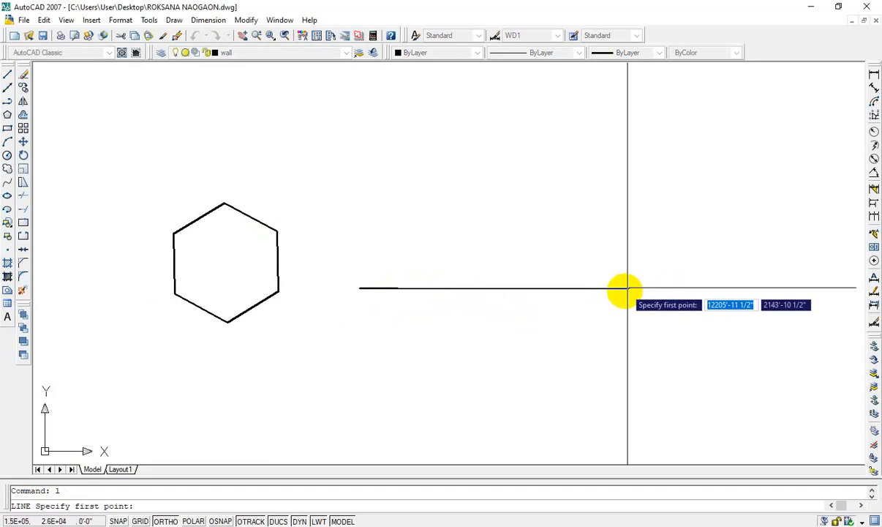
pyautogui.press('Escape')
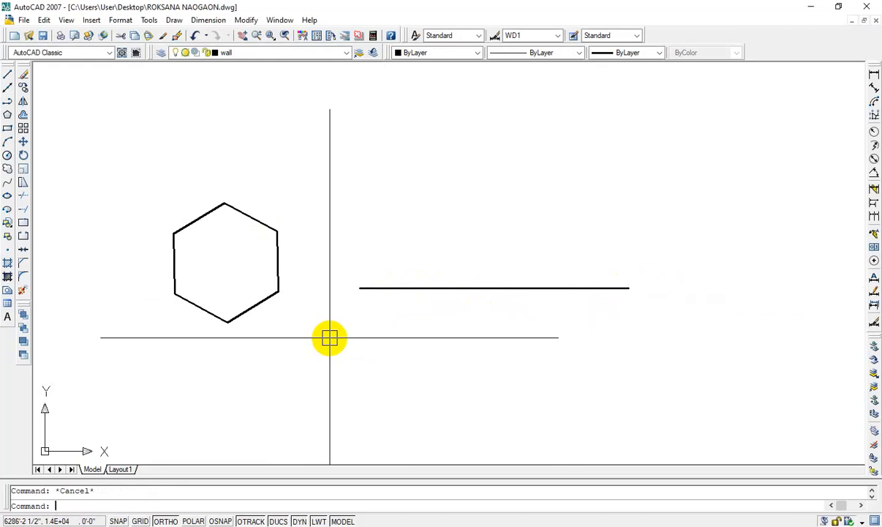
# Enable all object snap modes, and test the Line command at the horizontal line's endpoint without placing a point
pyautogui.rightClick(220, 521)
pyautogui.click(221, 518)
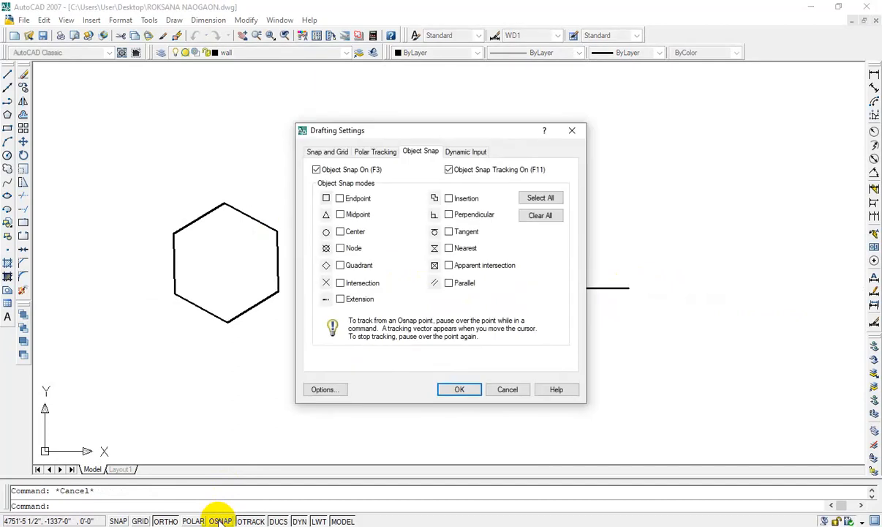
pyautogui.press('Escape')
pyautogui.rightClick(220, 521)
pyautogui.click(221, 512)
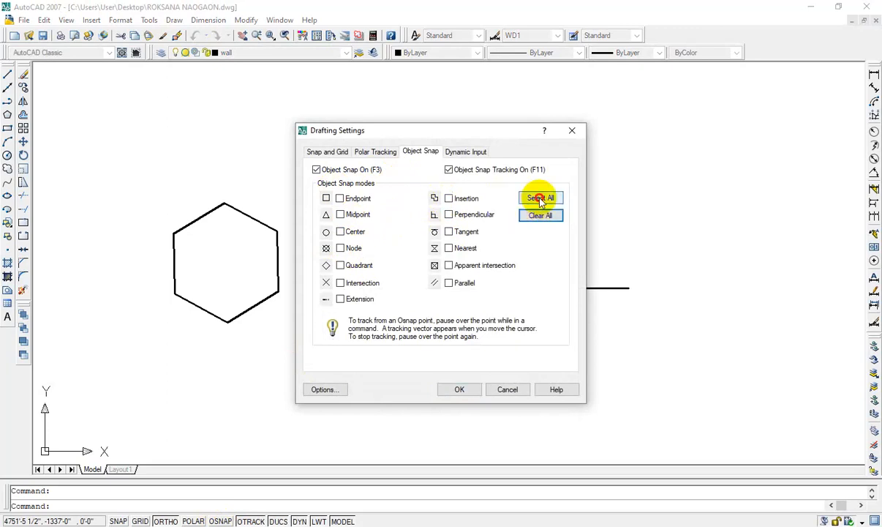
pyautogui.click(457, 390)
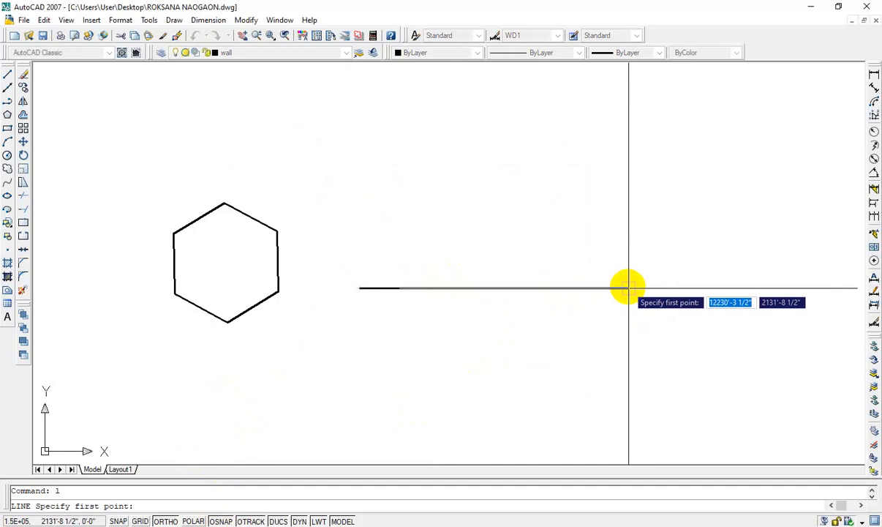
pyautogui.press('Escape')
pyautogui.press('Escape')
# Erase the remaining hexagon and the horizontal line
pyautogui.moveTo(434, 213); pyautogui.dragTo(435, 236, button='middle')
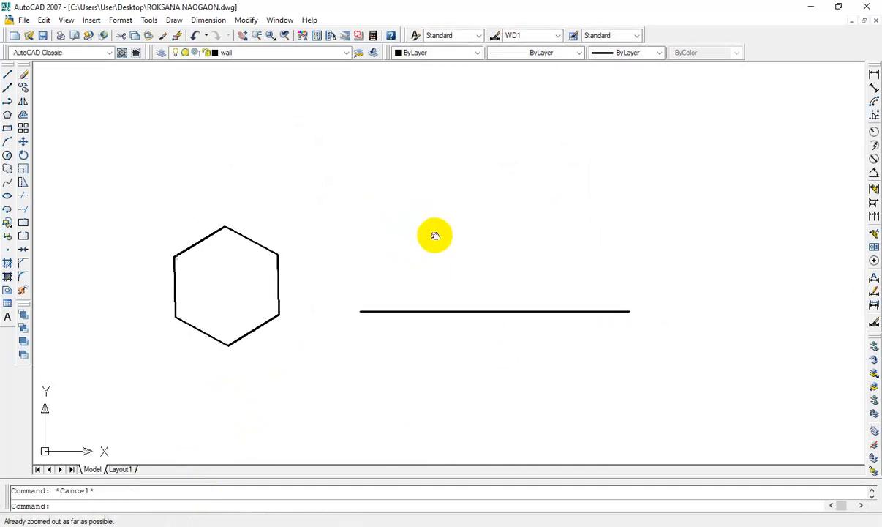
pyautogui.click(527, 232)
pyautogui.click(226, 359)
pyautogui.press('Delete')
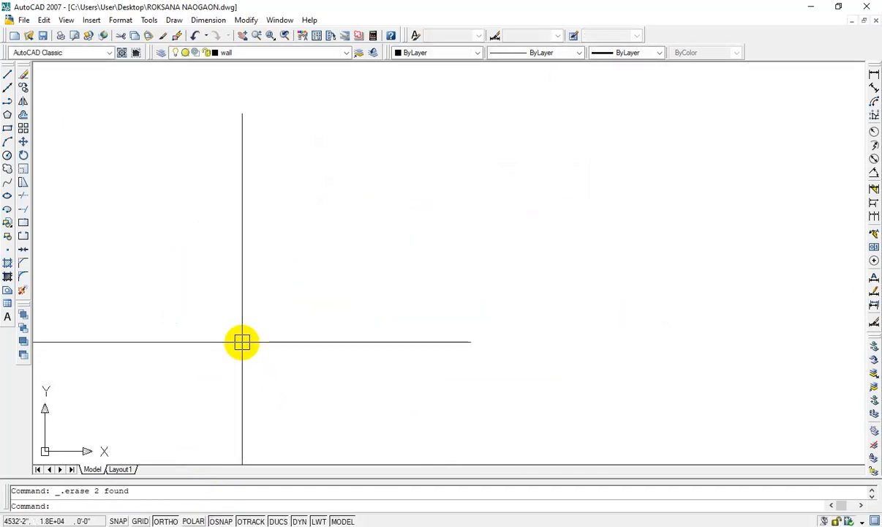
# Draw a wide rectangle from two freely placed opposite corners in the empty drawing area
pyautogui.scroll(-1, 243, 341)
pyautogui.moveTo(243, 342)
pyautogui.mouseDown(button='middle')
pyautogui.moveTo(256, 341)
pyautogui.moveTo(325, 82)
pyautogui.moveTo(315, 162)
pyautogui.moveTo(299, 184)
pyautogui.moveTo(307, 163)
pyautogui.moveTo(309, 188)
pyautogui.moveTo(258, 202)
pyautogui.moveTo(36, 114)
pyautogui.mouseUp(button='middle')
pyautogui.click(7, 129)
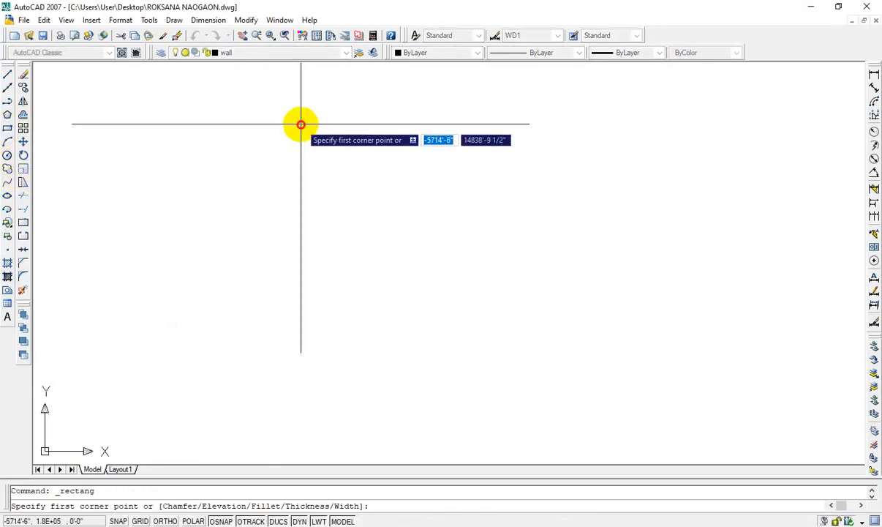
pyautogui.click(301, 124)
pyautogui.click(728, 306)
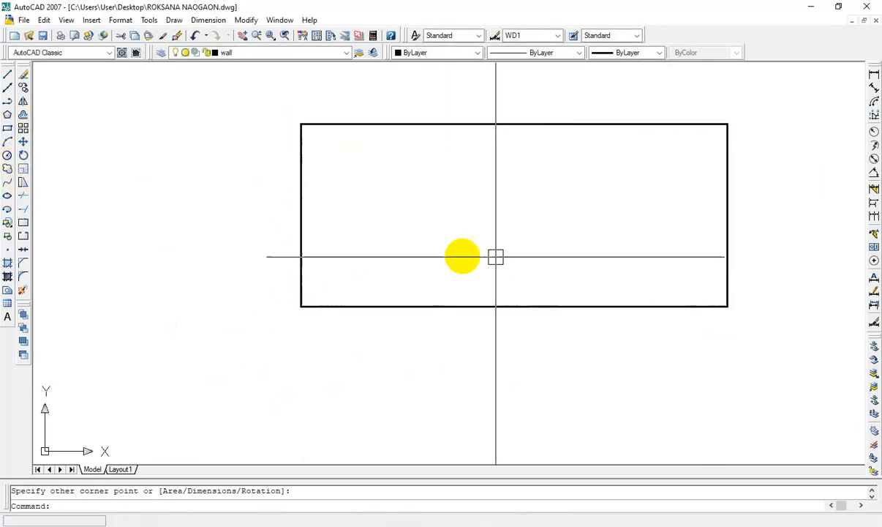
# Inspect the rectangle up close, regenerate the model and zoom out as far as possible
pyautogui.scroll(3, 447, 261)
pyautogui.scroll(-4, 449, 282)
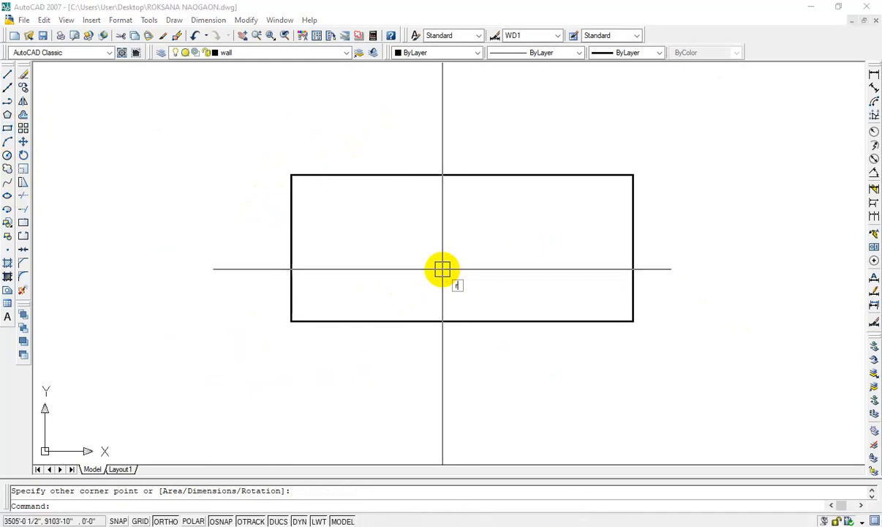
pyautogui.scroll(-3, 426, 272)
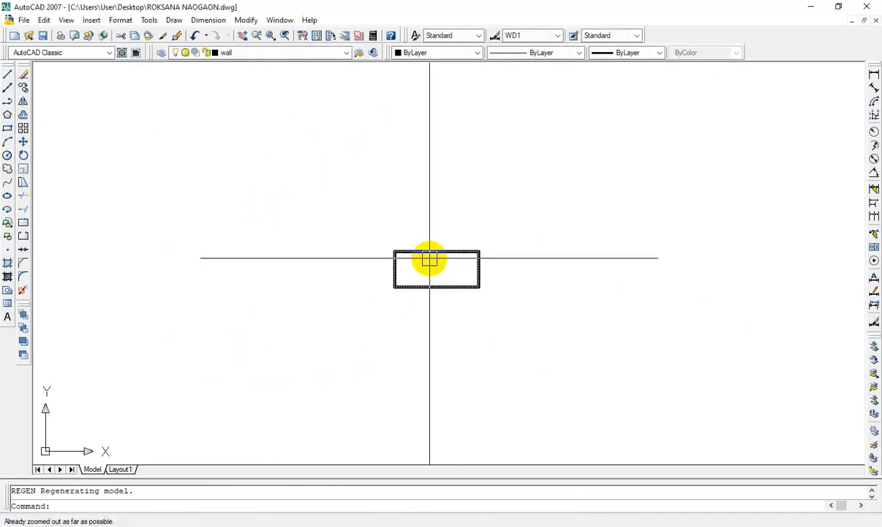
pyautogui.scroll(-5, 429, 282)
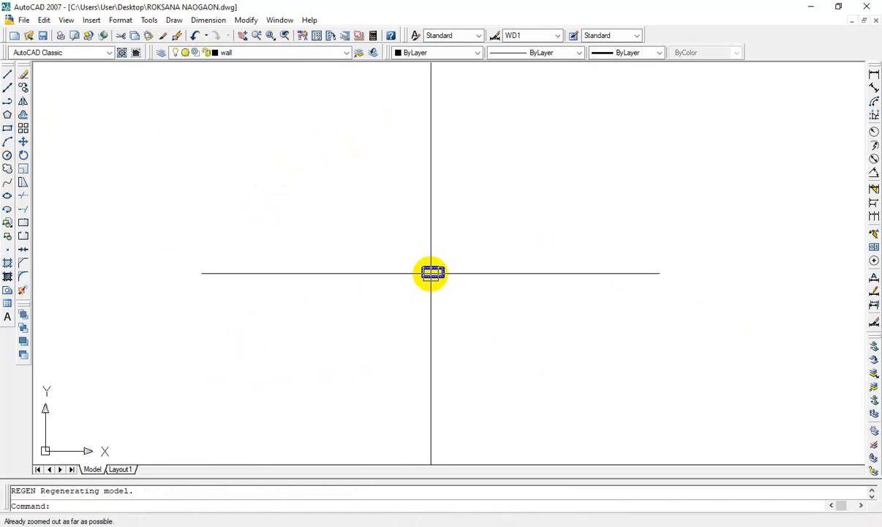
# Zoom the view out three times around the rectangle using the Zoom Out command
pyautogui.scroll(-2, 429, 281)
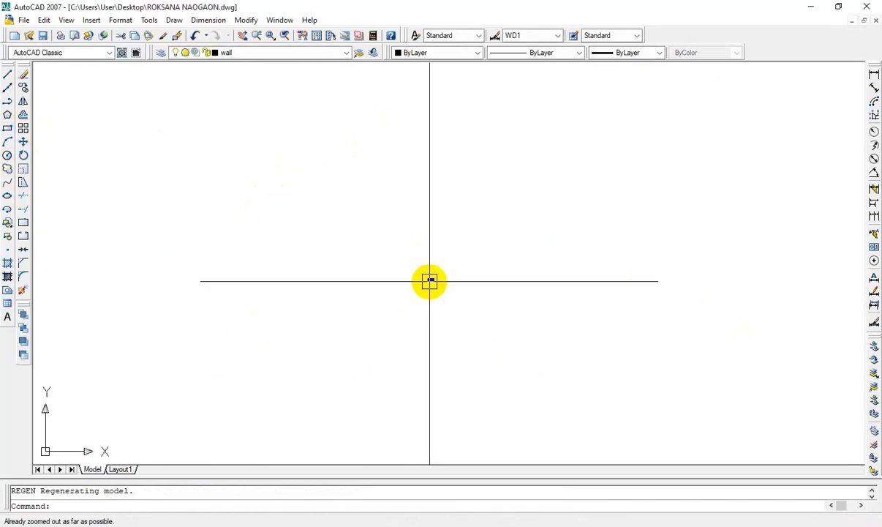
pyautogui.scroll(4, 429, 281)
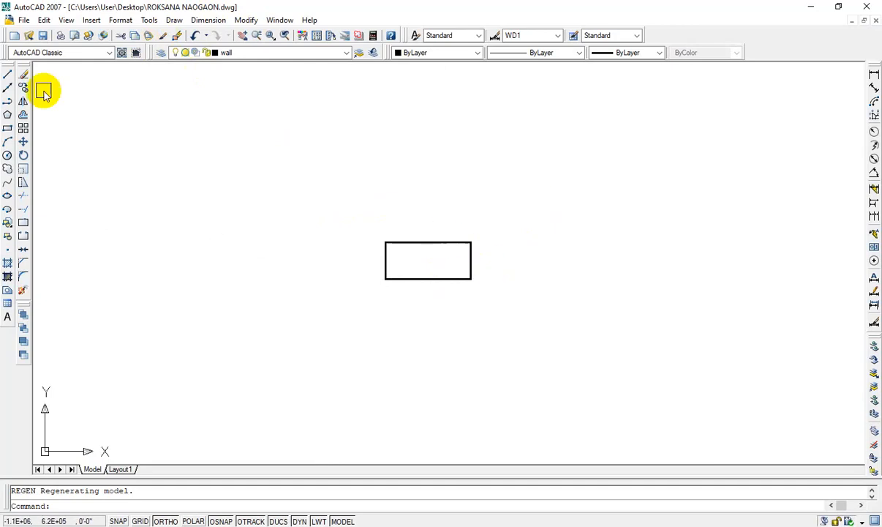
pyautogui.click(66, 20)
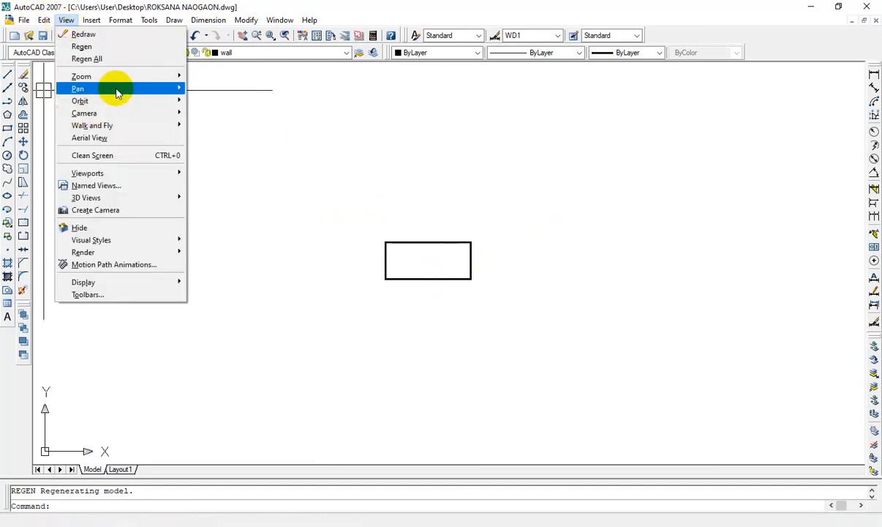
pyautogui.moveTo(124, 82)
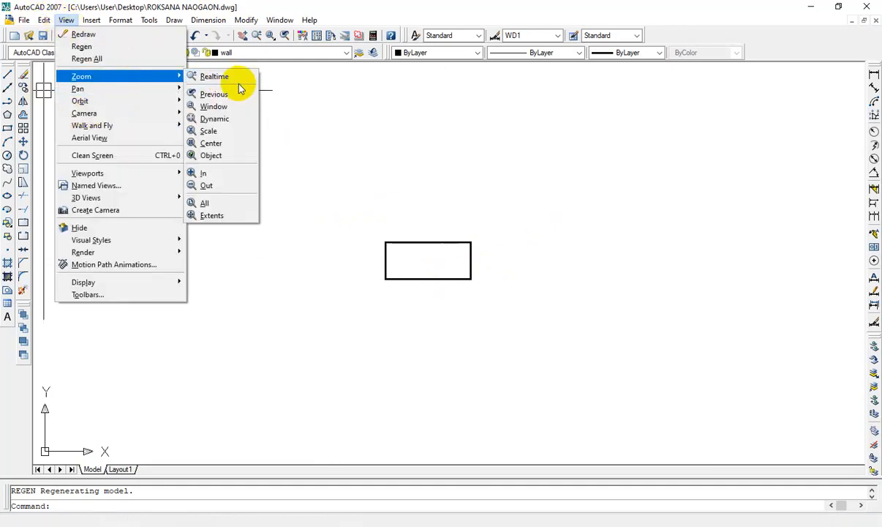
pyautogui.click(206, 188)
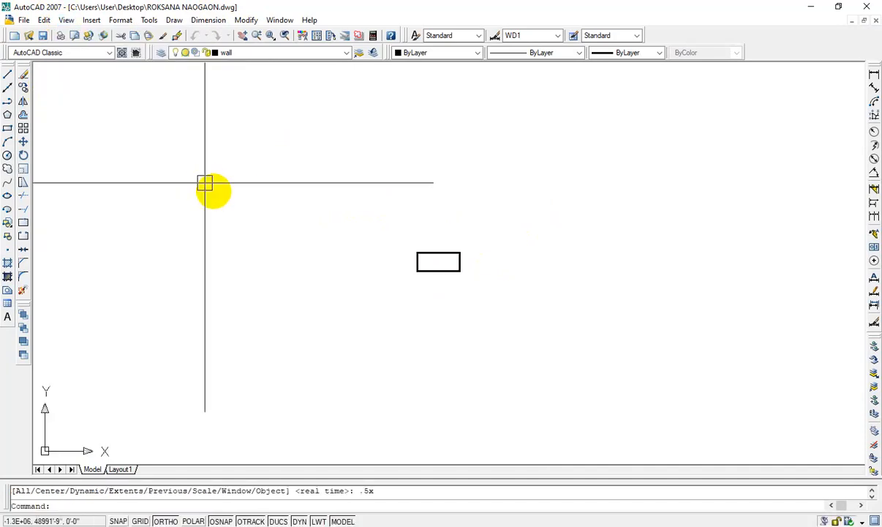
pyautogui.click(71, 20)
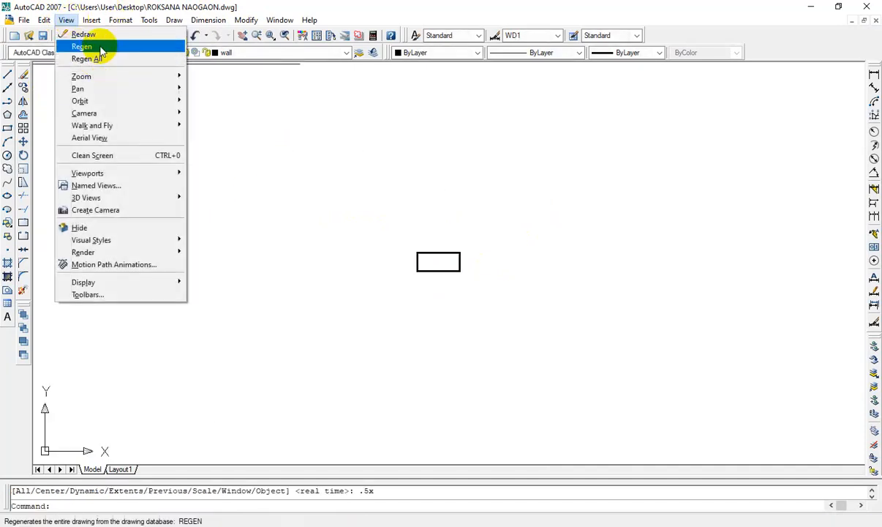
pyautogui.moveTo(142, 76)
pyautogui.click(206, 186)
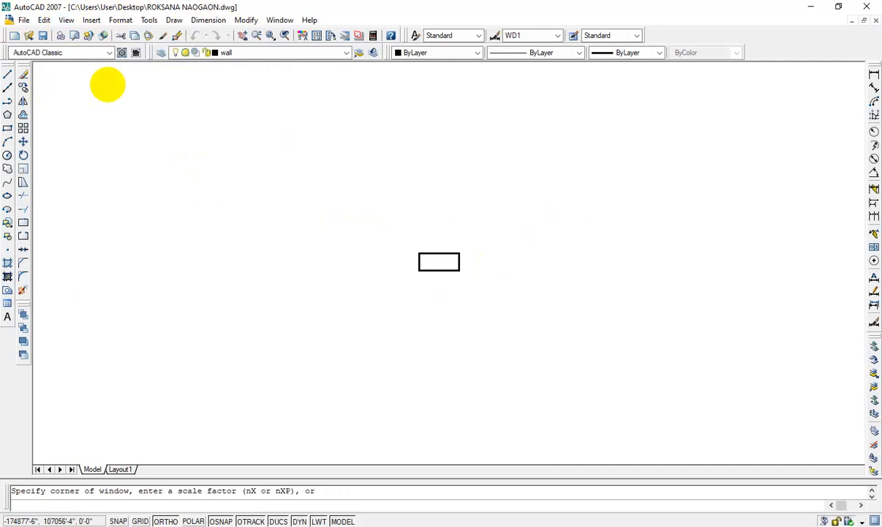
pyautogui.click(67, 21)
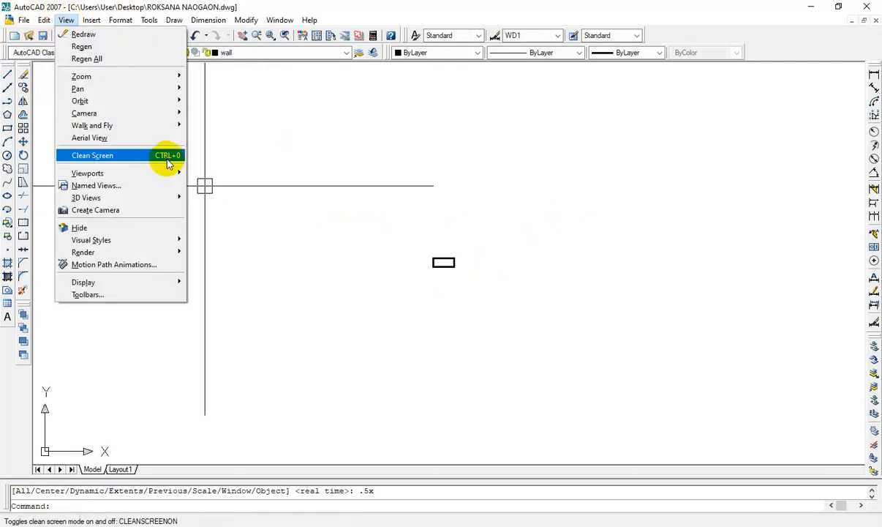
pyautogui.moveTo(181, 80)
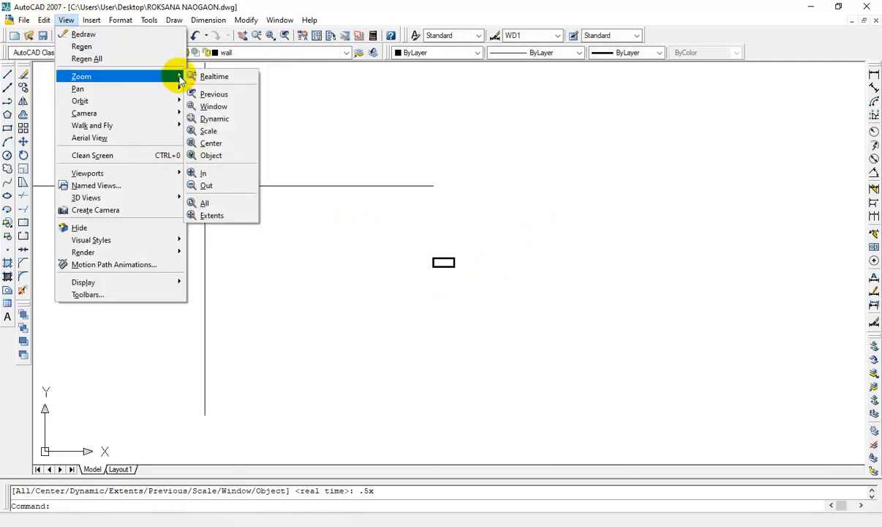
pyautogui.click(221, 189)
# Draw a second, freely sized rectangle from two opposite corners to the upper left of the existing rectangle
pyautogui.scroll(10, 185, 132)
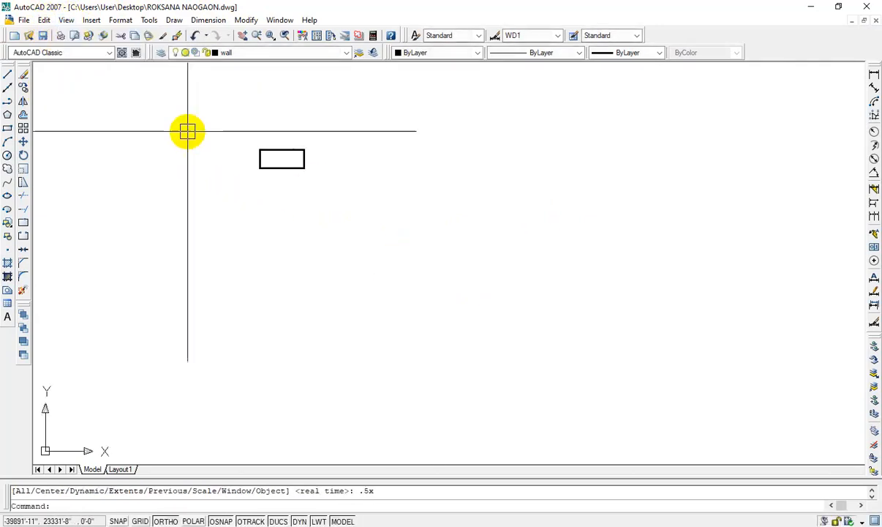
pyautogui.click(8, 129)
pyautogui.click(128, 138)
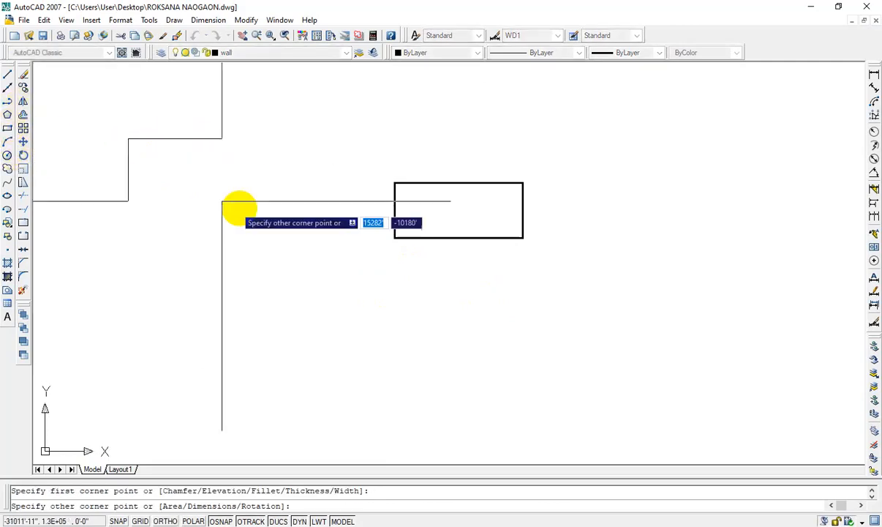
pyautogui.click(242, 208)
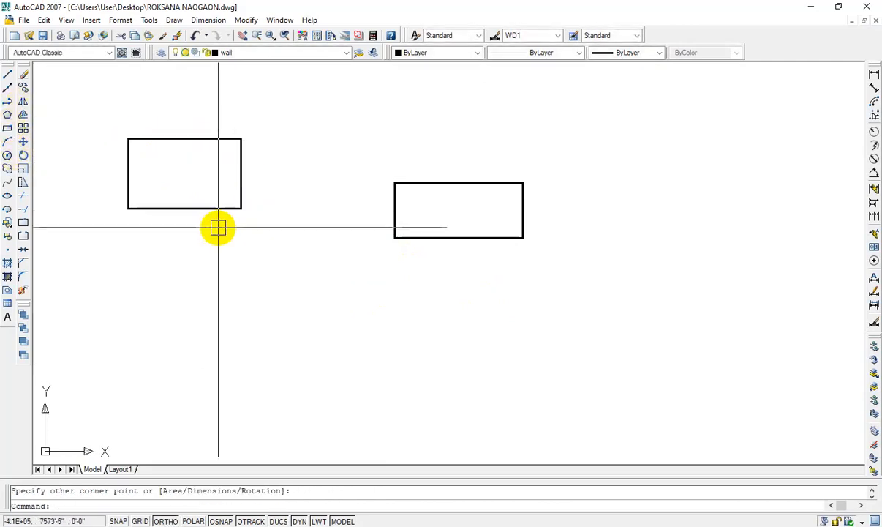
pyautogui.click(7, 143)
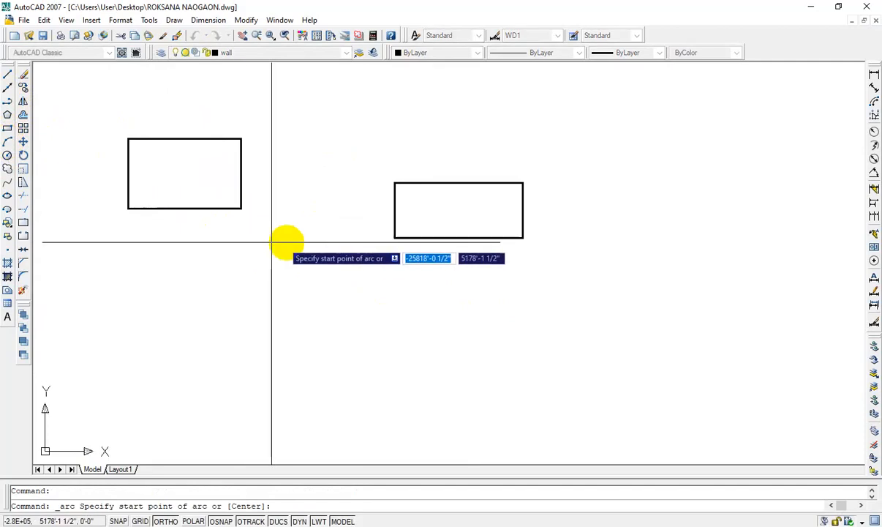
pyautogui.scroll(3, 258, 247)
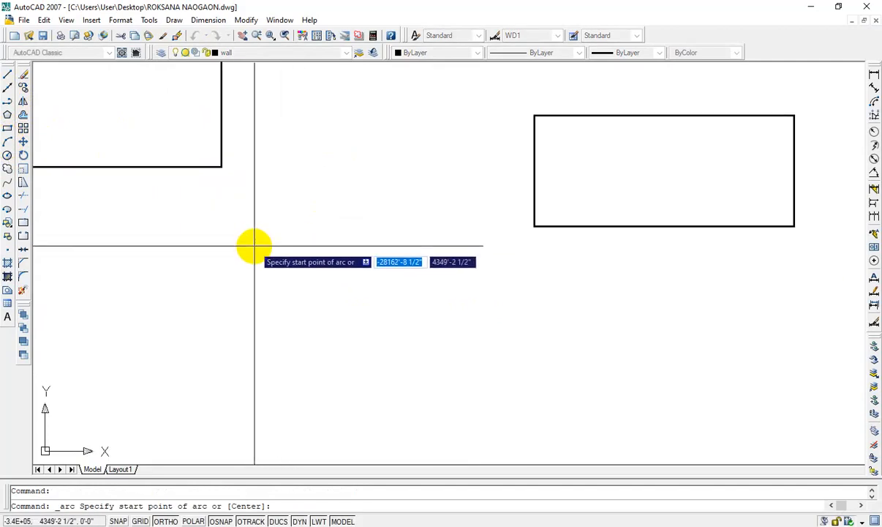
pyautogui.press('Escape')
# Draw a short horizontal line with a free length in the space between the two rectangles
pyautogui.write('l')
pyautogui.press('Return')
pyautogui.click(254, 246)
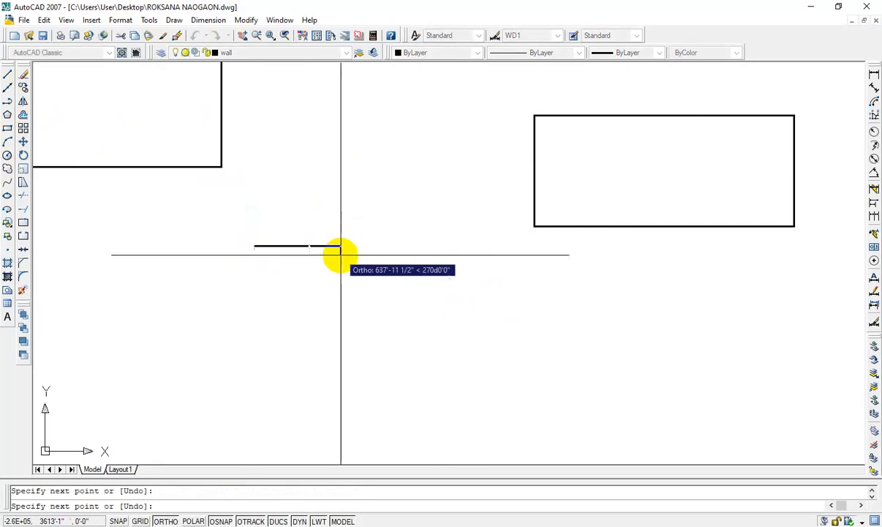
pyautogui.click(341, 253)
pyautogui.press('Escape')
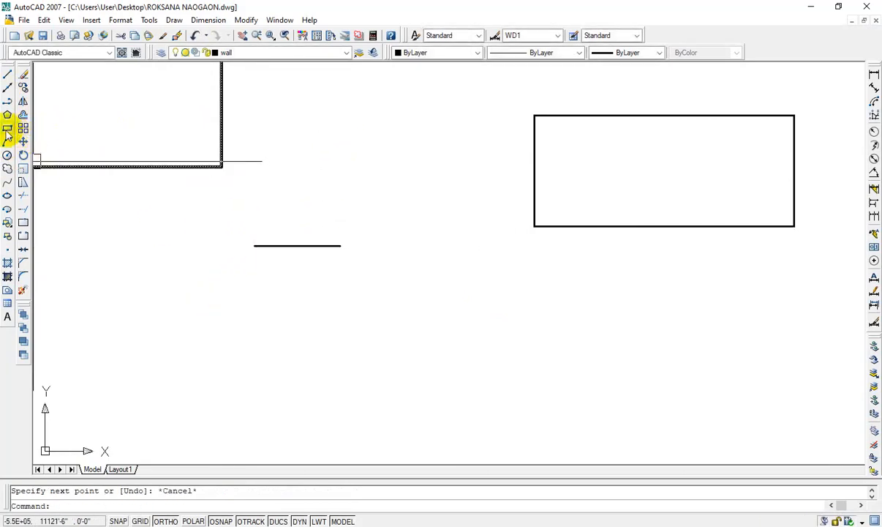
# Try to draw a three-point arc starting at the horizontal line's left end and passing through its right end
pyautogui.click(8, 143)
pyautogui.click(254, 246)
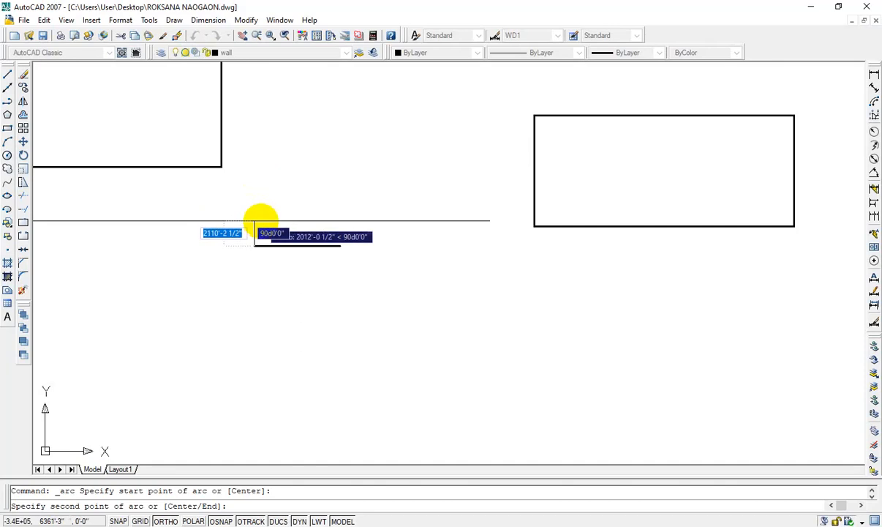
pyautogui.click(339, 246)
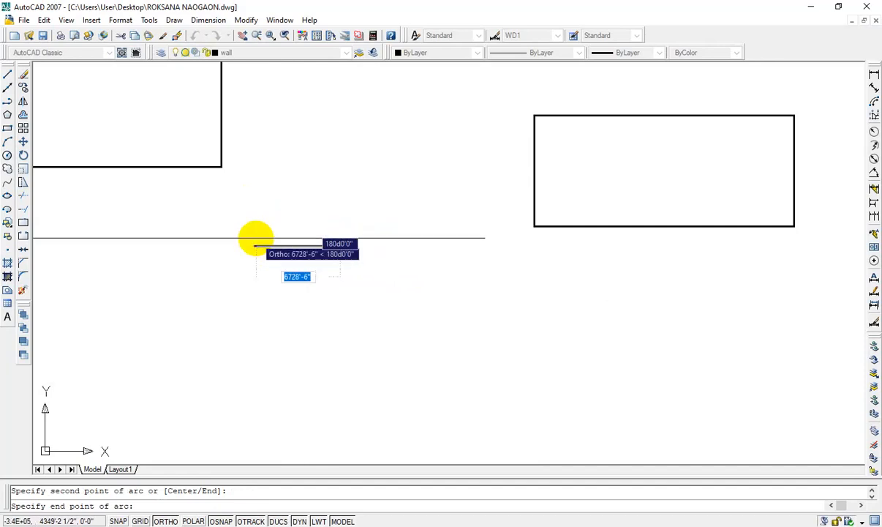
pyautogui.press('Escape')
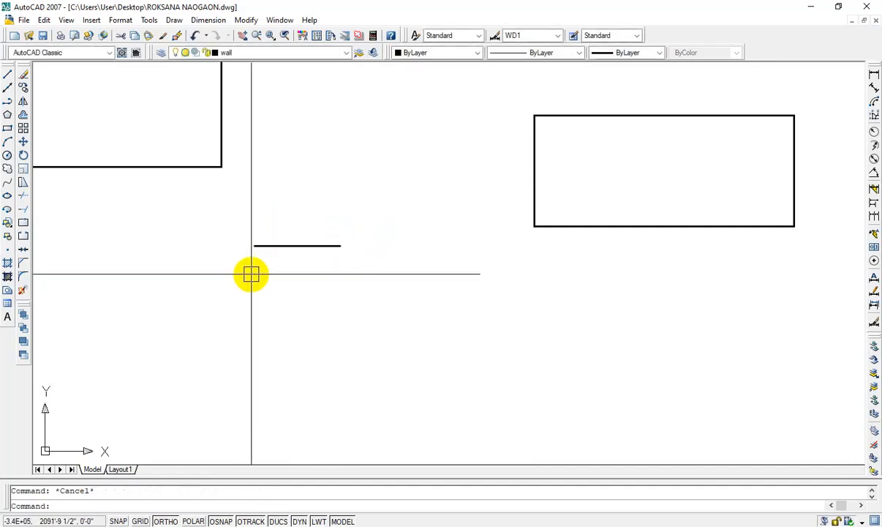
# Draw two freely placed three-point arcs above the horizontal line, a small one and a larger one above it
pyautogui.click(9, 143)
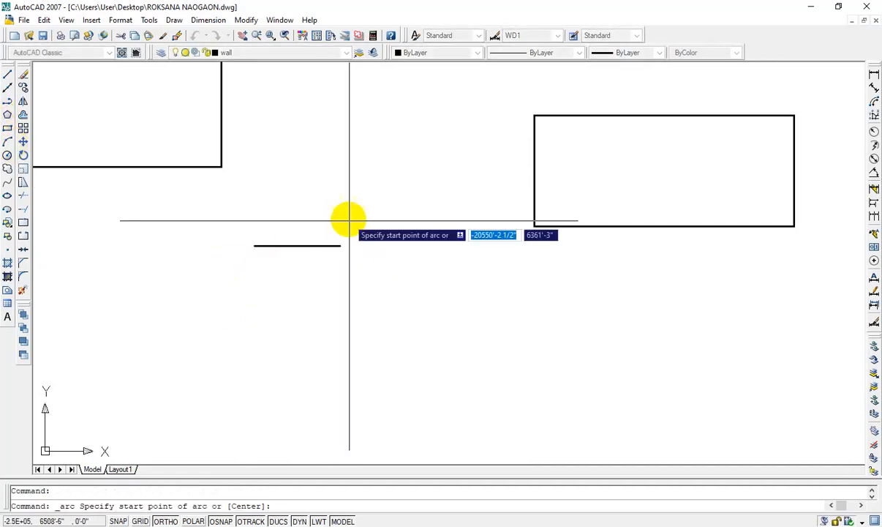
pyautogui.click(321, 192)
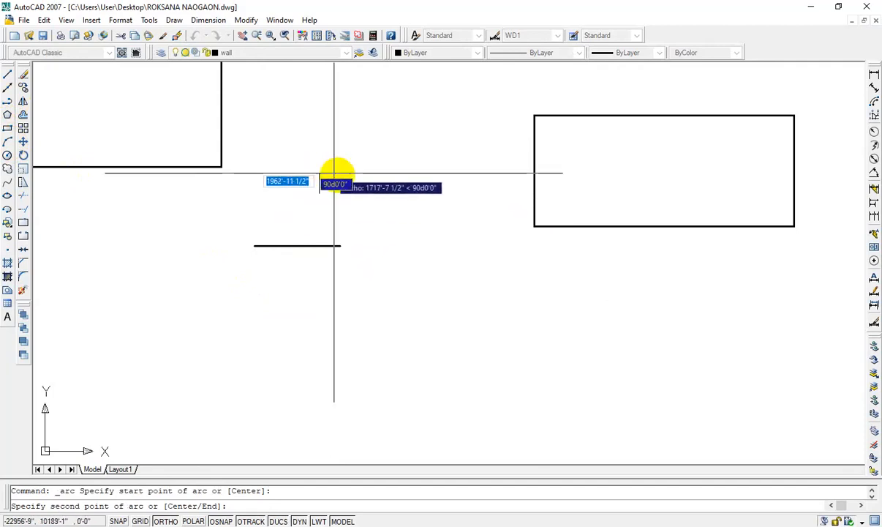
pyautogui.click(362, 192)
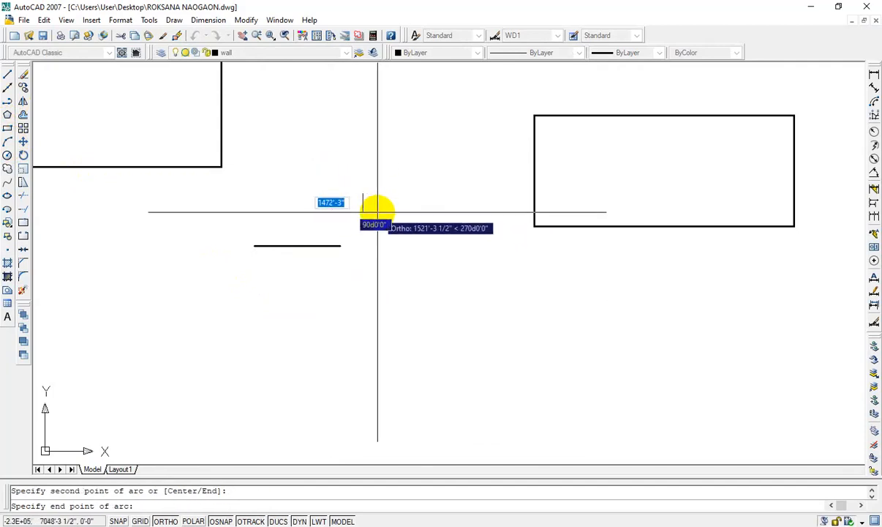
pyautogui.click(365, 210)
pyautogui.click(7, 142)
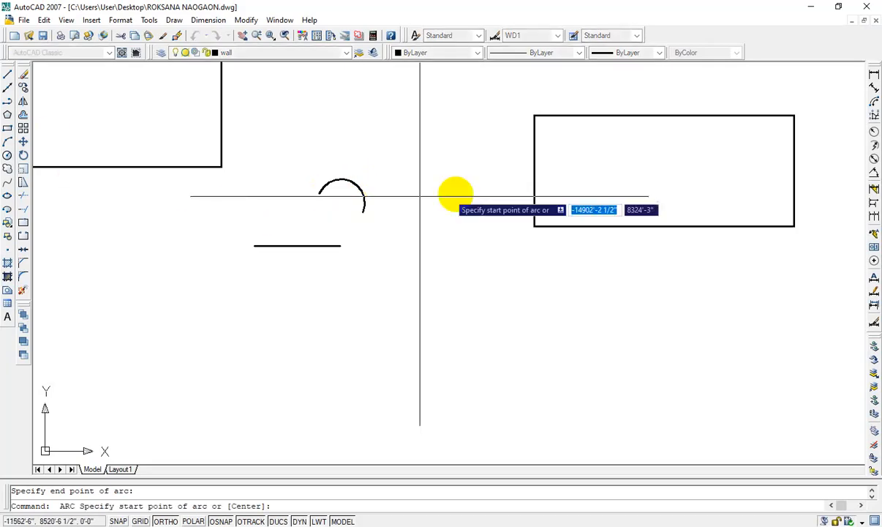
pyautogui.click(353, 155)
pyautogui.click(448, 156)
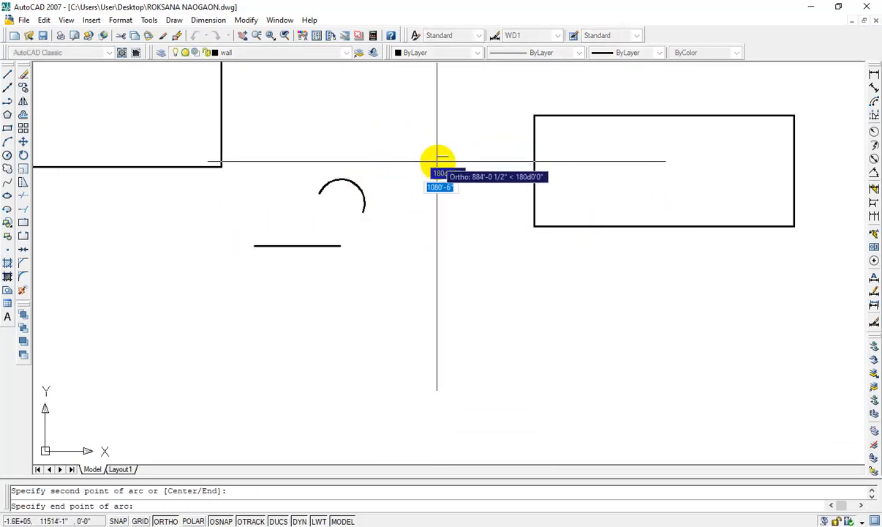
pyautogui.click(448, 183)
# Draw a third, small three-point arc to the lower right of the horizontal line
pyautogui.press('Return')
pyautogui.click(402, 260)
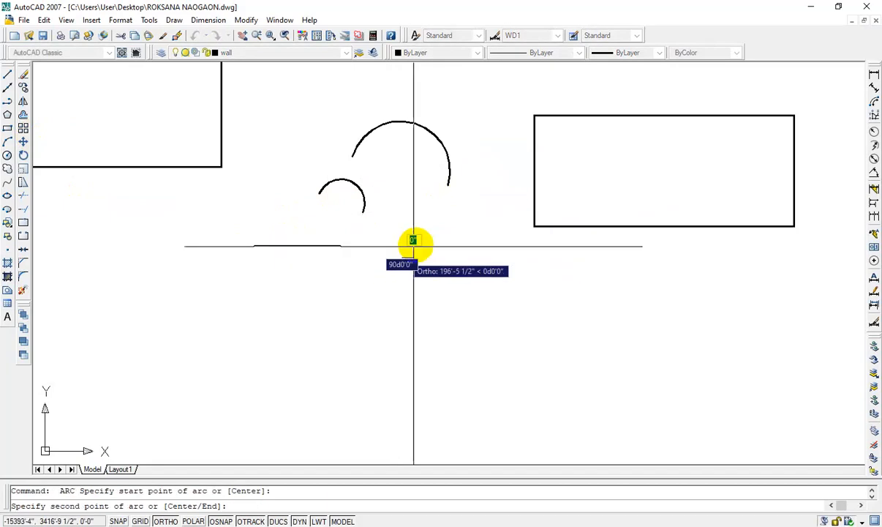
pyautogui.click(414, 251)
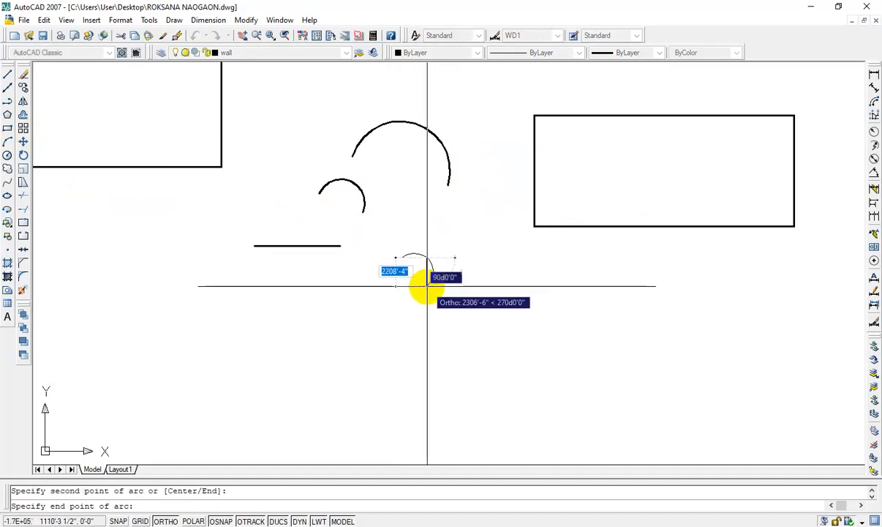
pyautogui.click(427, 290)
# Erase the three arcs and the horizontal line between the two rectangles
pyautogui.scroll(-2, 429, 201)
pyautogui.scroll(1, 431, 195)
pyautogui.click(437, 157)
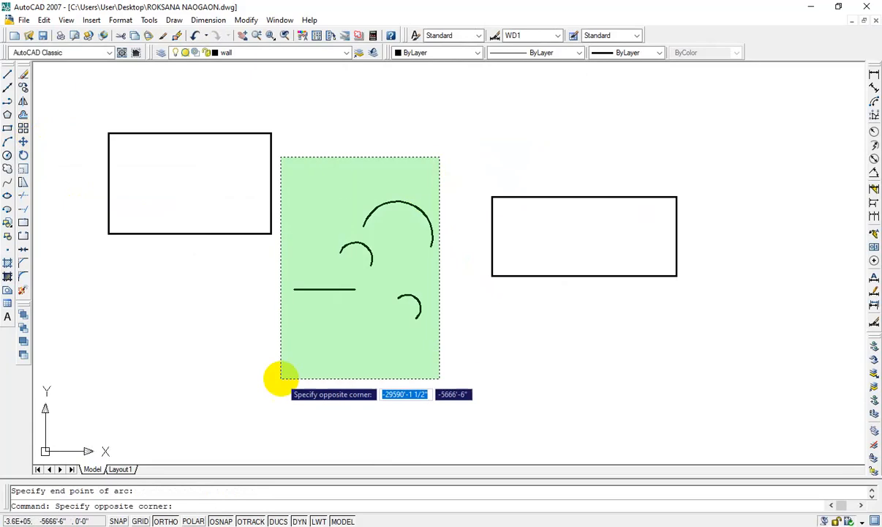
pyautogui.click(283, 371)
pyautogui.press('Delete')
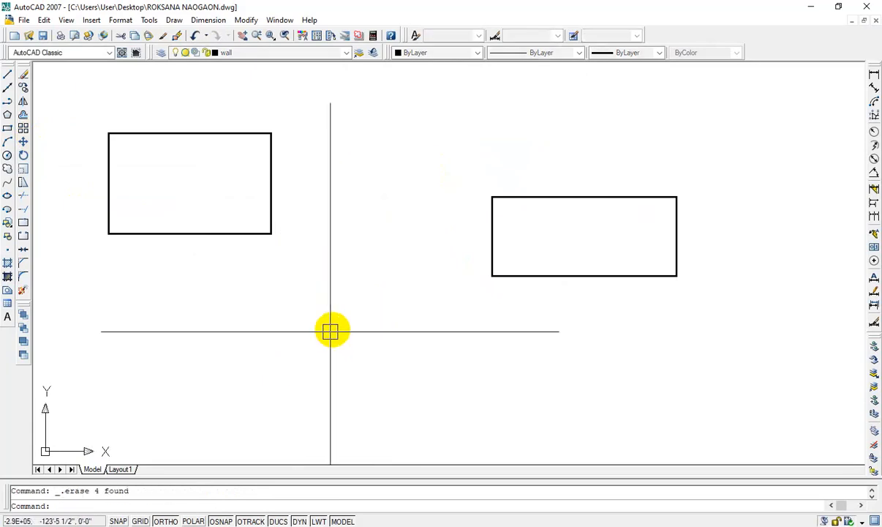
# Try to draw a circle by centre and radius in the space between the two rectangles
pyautogui.click(7, 156)
pyautogui.click(344, 256)
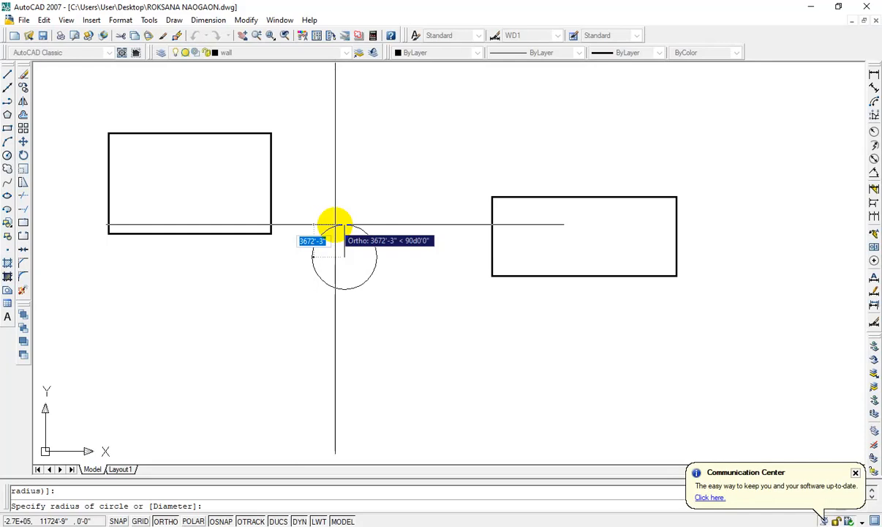
pyautogui.press('Escape')
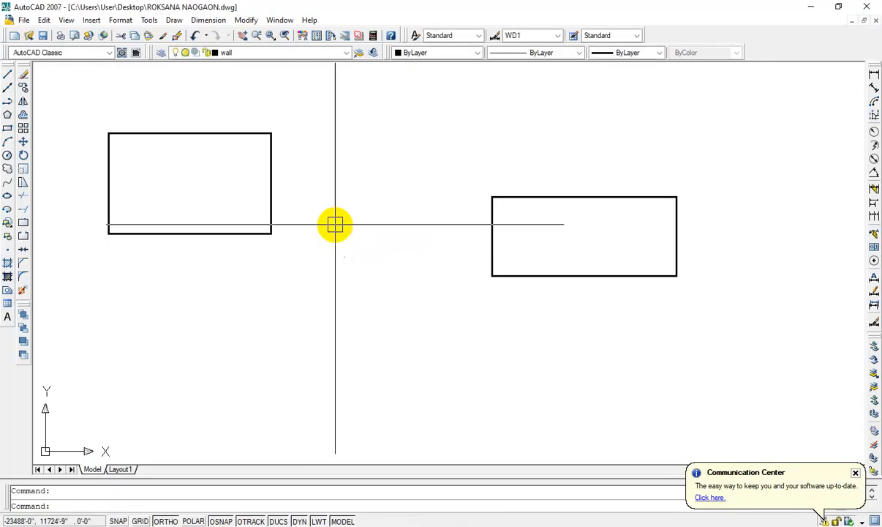
# Erase both rectangles together with the tiny octagon lying between them
pyautogui.scroll(-8, 341, 255)
pyautogui.scroll(-3, 345, 253)
pyautogui.scroll(12, 315, 258)
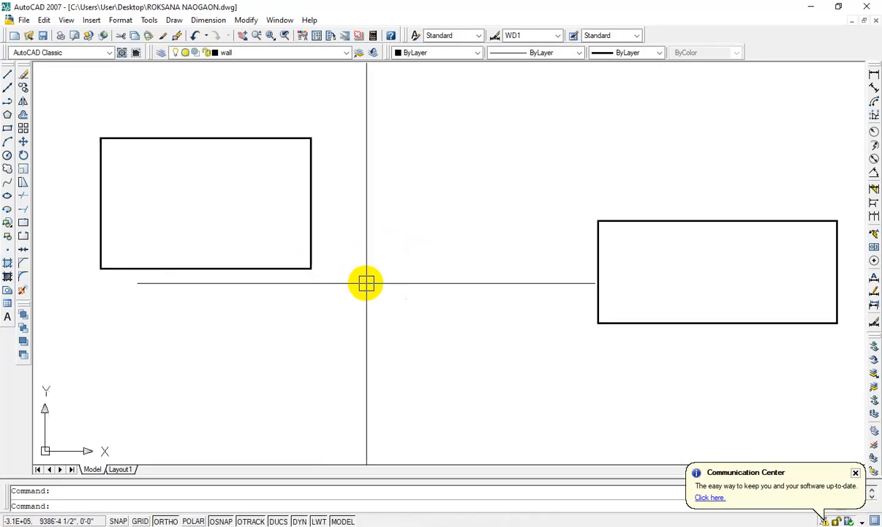
pyautogui.scroll(8, 488, 318)
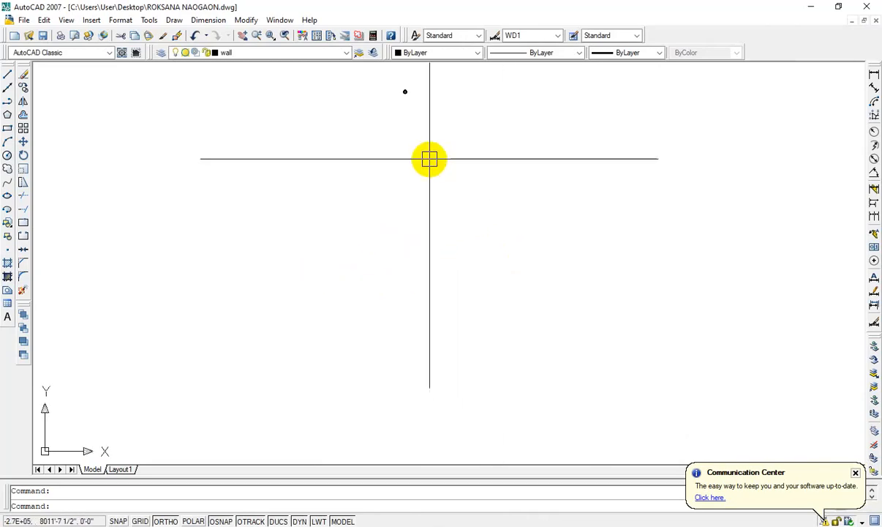
pyautogui.moveTo(423, 108); pyautogui.dragTo(369, 241, button='middle')
pyautogui.scroll(15, 369, 242)
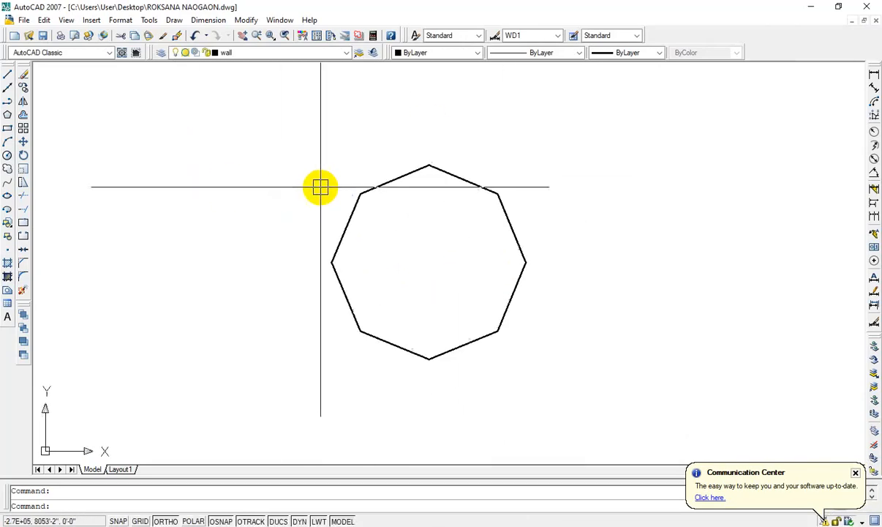
pyautogui.scroll(5, 357, 232)
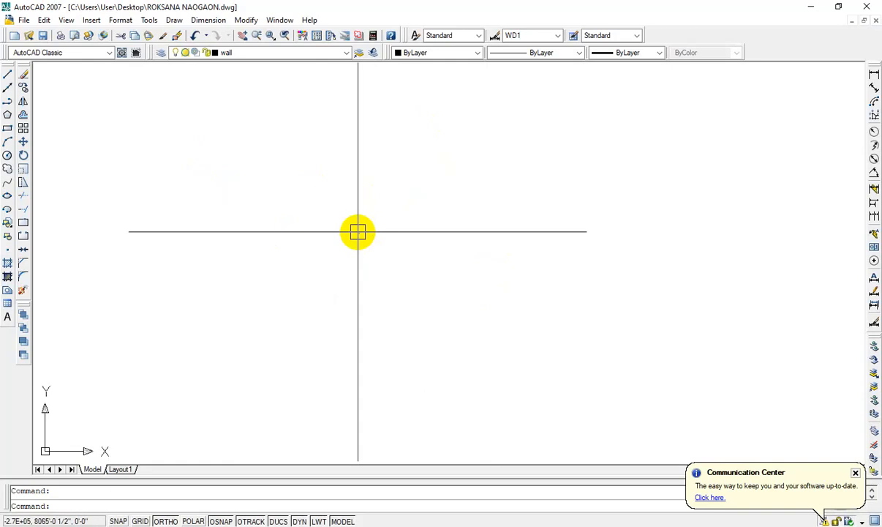
pyautogui.scroll(-6, 358, 231)
pyautogui.click(515, 187)
pyautogui.click(268, 307)
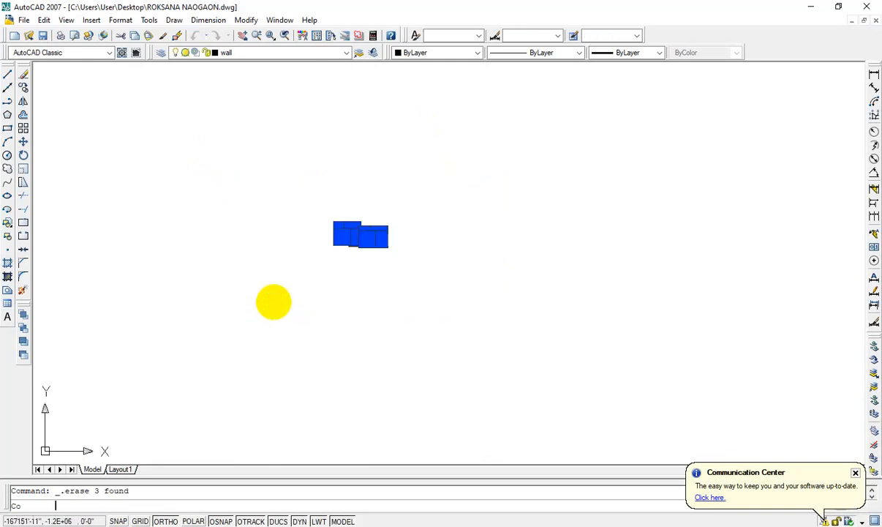
# Draw a horizontal line with a length of 120 in the empty drawing area
pyautogui.write('l')
pyautogui.press('Return')
pyautogui.click(109, 175)
pyautogui.write('120')
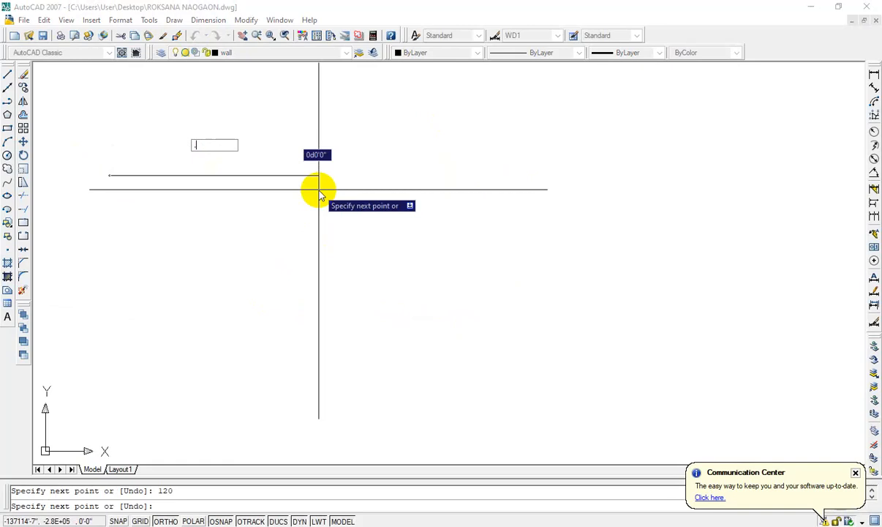
pyautogui.press('Escape')
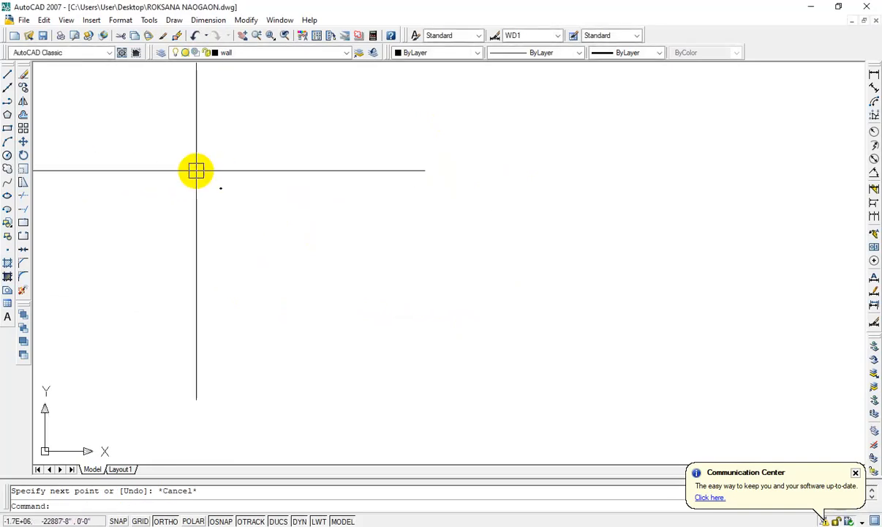
# Draw a circle of radius 10 below and to the left of the horizontal line
pyautogui.scroll(7, 256, 241)
pyautogui.scroll(3, 228, 95)
pyautogui.moveTo(253, 219); pyautogui.dragTo(374, 207, button='middle')
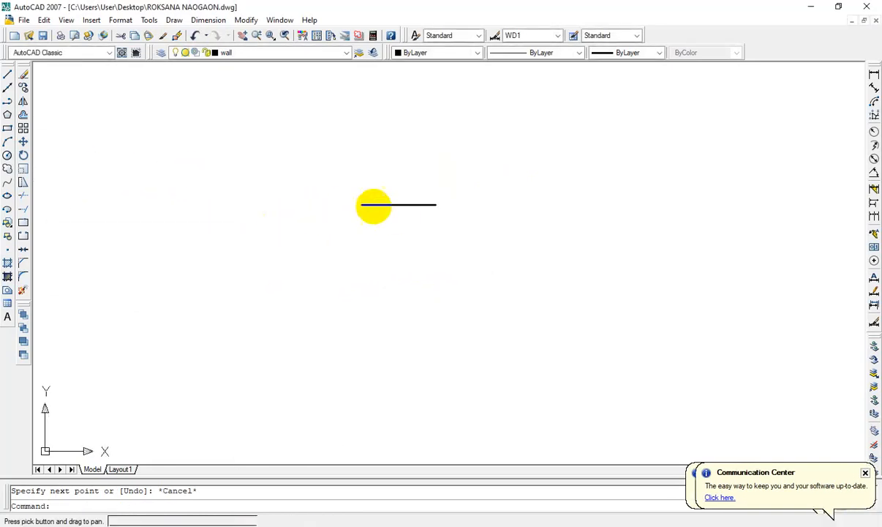
pyautogui.scroll(3, 342, 197)
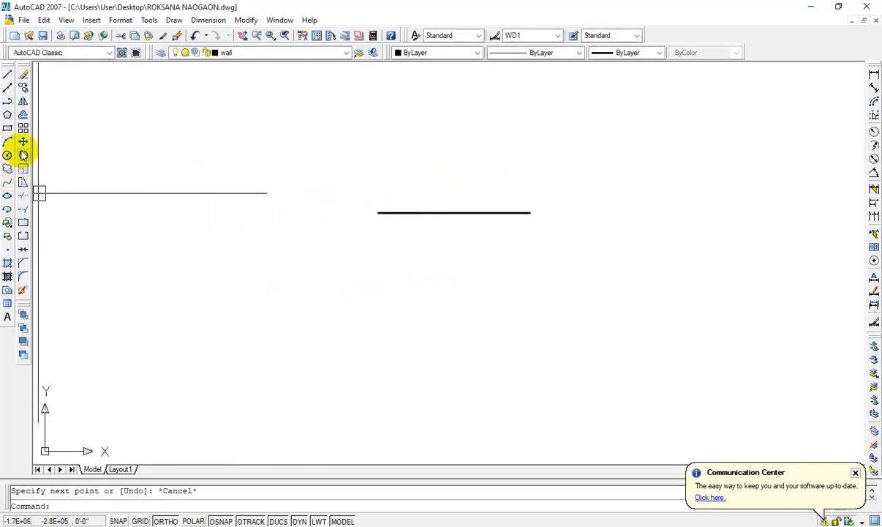
pyautogui.click(8, 156)
pyautogui.click(274, 285)
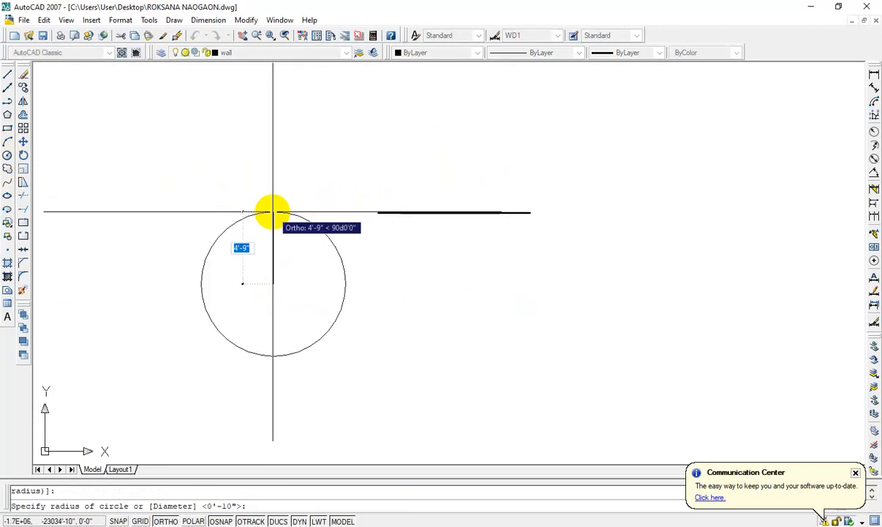
pyautogui.write('10')
pyautogui.press('Return')
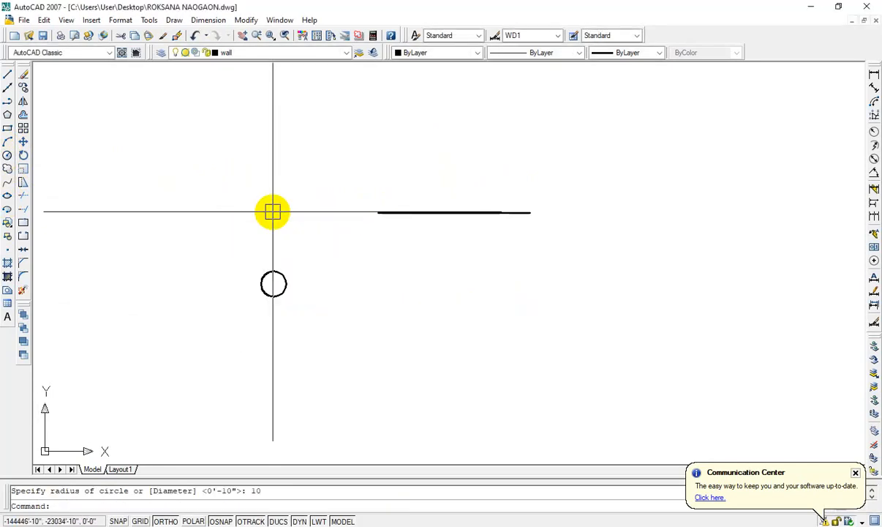
# Check the circle's radius with a temporary linear dimension from its centre to its right edge
pyautogui.scroll(4, 263, 318)
pyautogui.scroll(2, 315, 189)
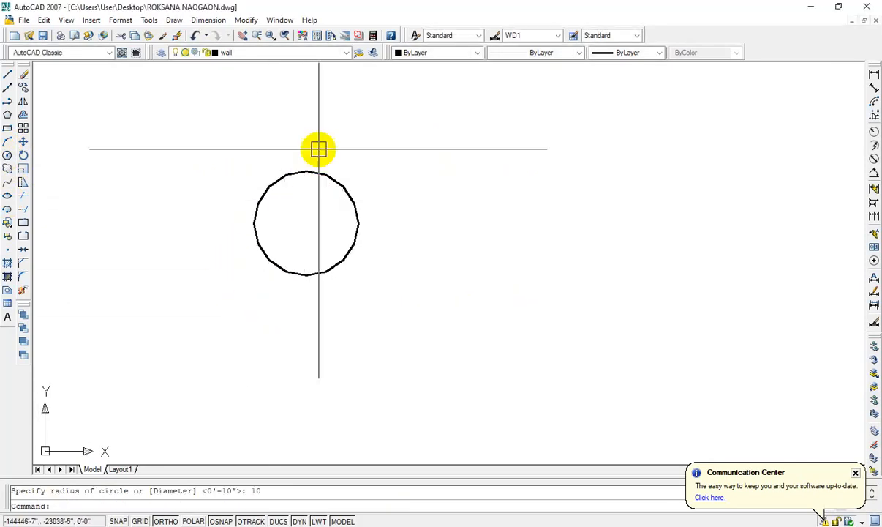
pyautogui.click(874, 73)
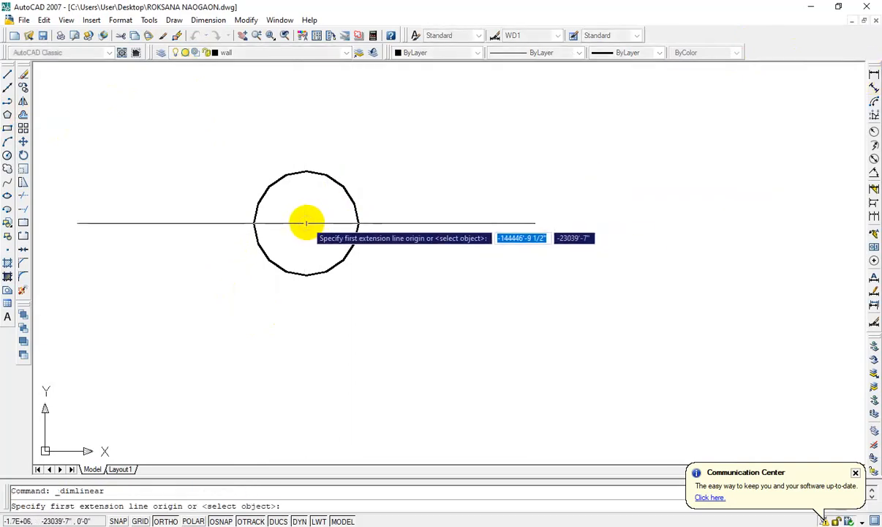
pyautogui.click(305, 224)
pyautogui.click(359, 223)
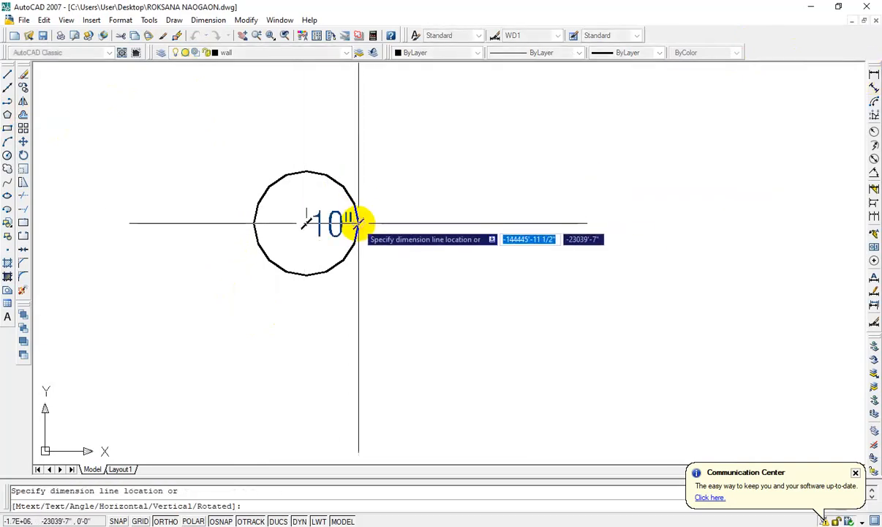
pyautogui.press('Escape')
pyautogui.scroll(-5, 358, 224)
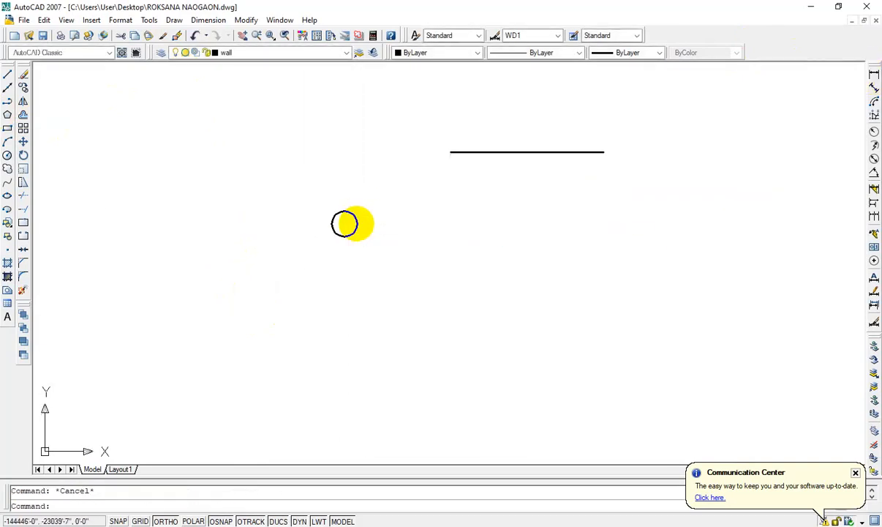
pyautogui.click(7, 169)
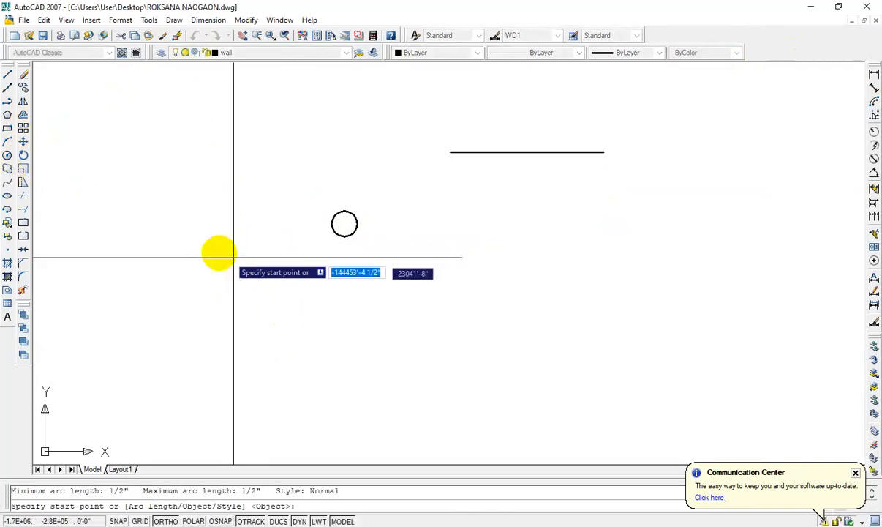
pyautogui.click(244, 191)
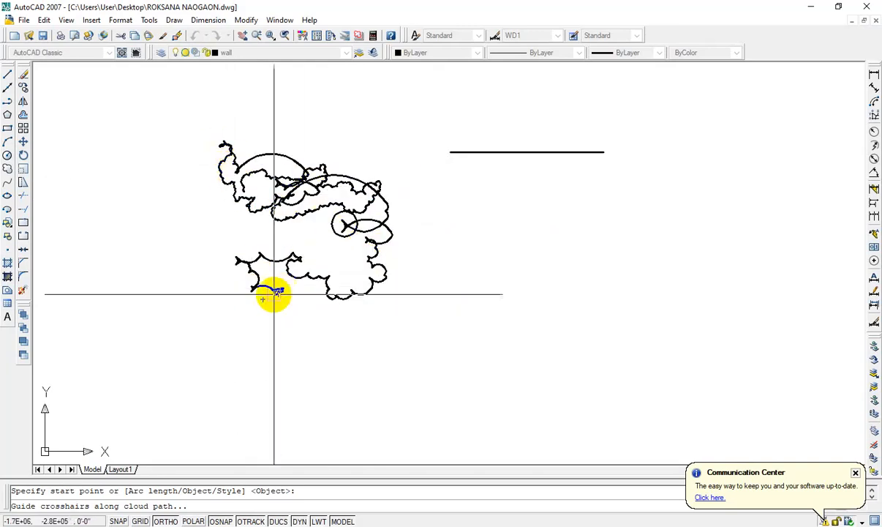
pyautogui.press('Escape')
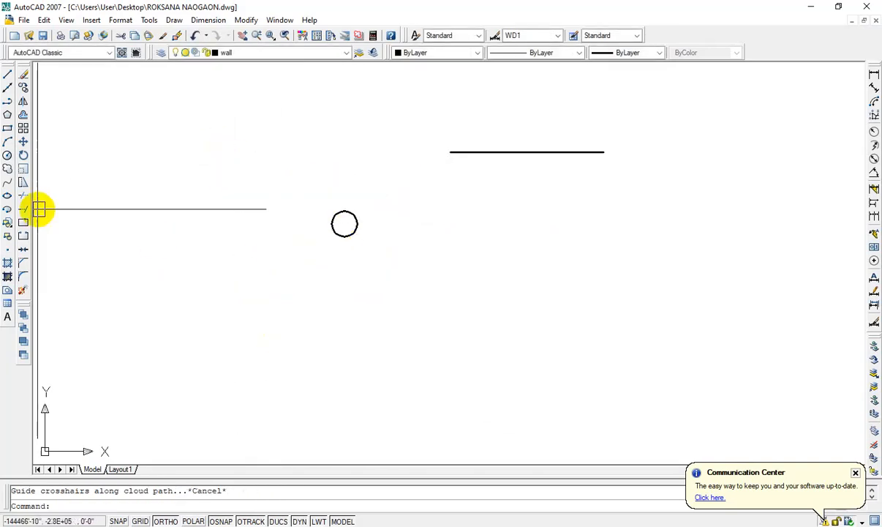
# Draw a freehand revision cloud arching over the circle, without reversing its direction, and erase it
pyautogui.click(8, 171)
pyautogui.click(205, 194)
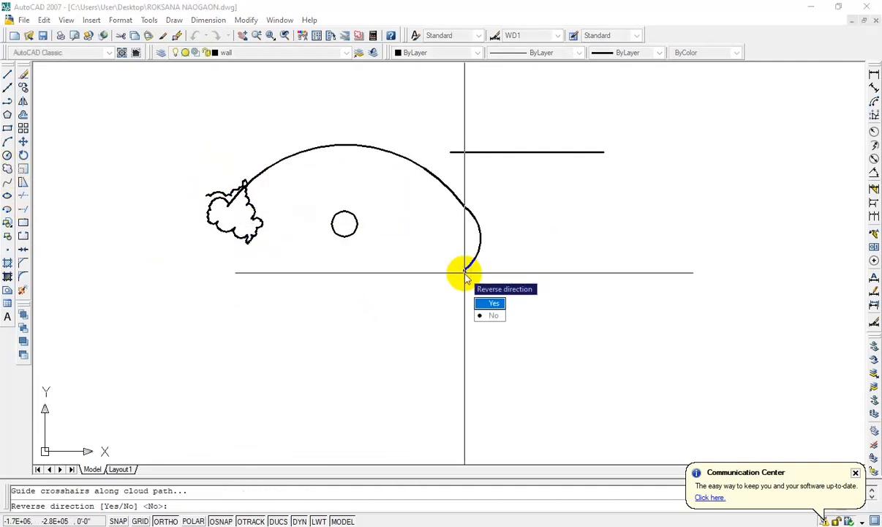
pyautogui.press('Return')
pyautogui.click(386, 159)
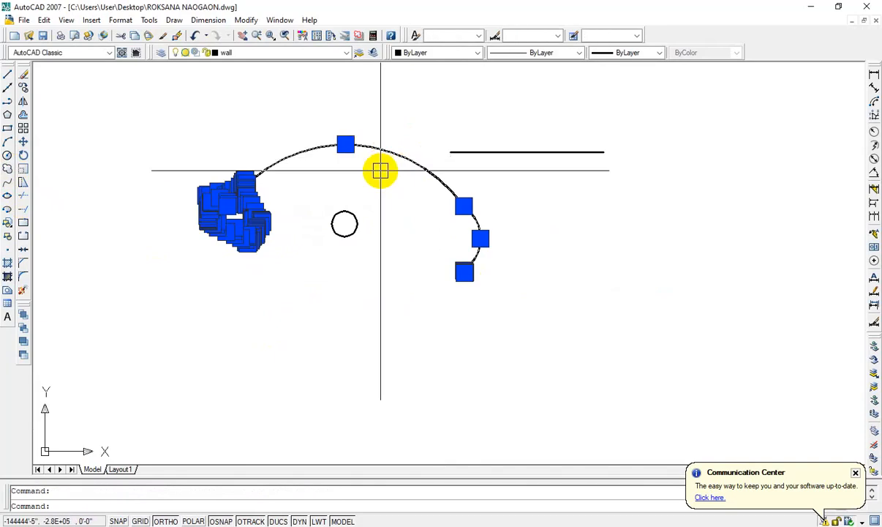
pyautogui.press('Delete')
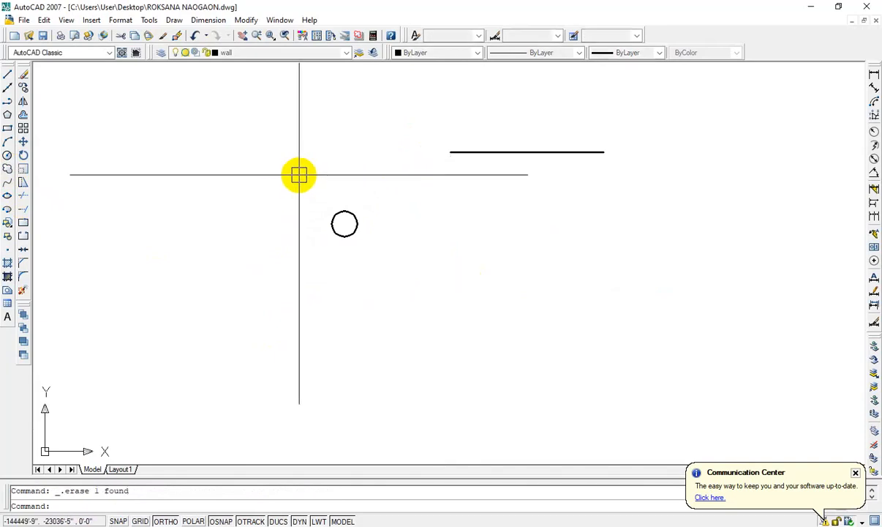
# Draw an elliptical arc on a short horizontal axis above the circle, turning Ortho off to set its start and end angles freely
pyautogui.click(9, 213)
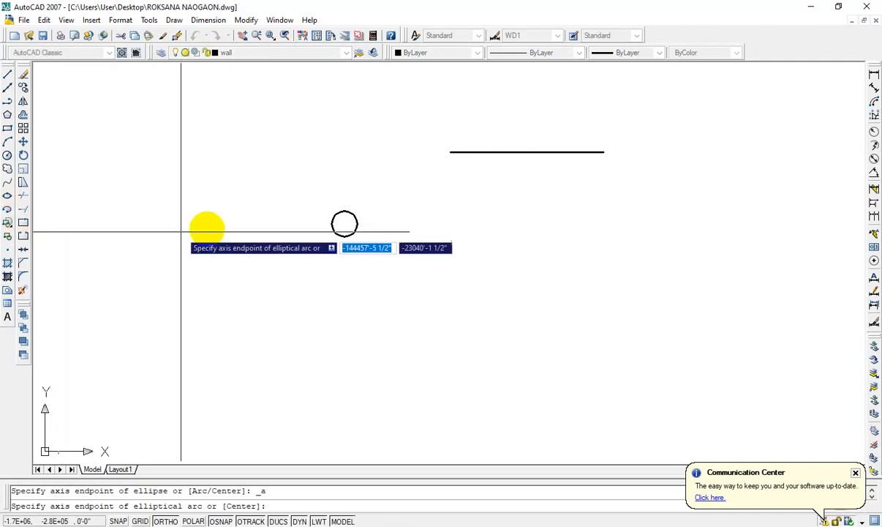
pyautogui.click(302, 198)
pyautogui.click(357, 197)
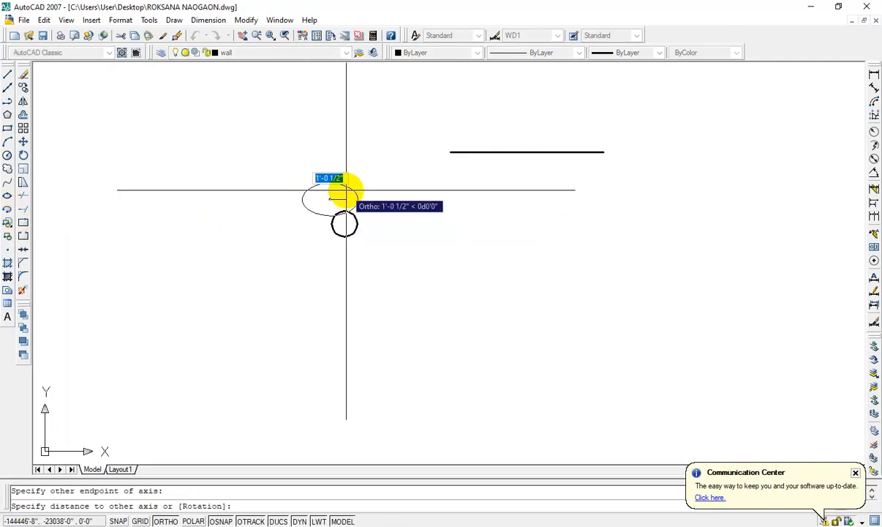
pyautogui.scroll(3, 321, 187)
pyautogui.scroll(4, 322, 184)
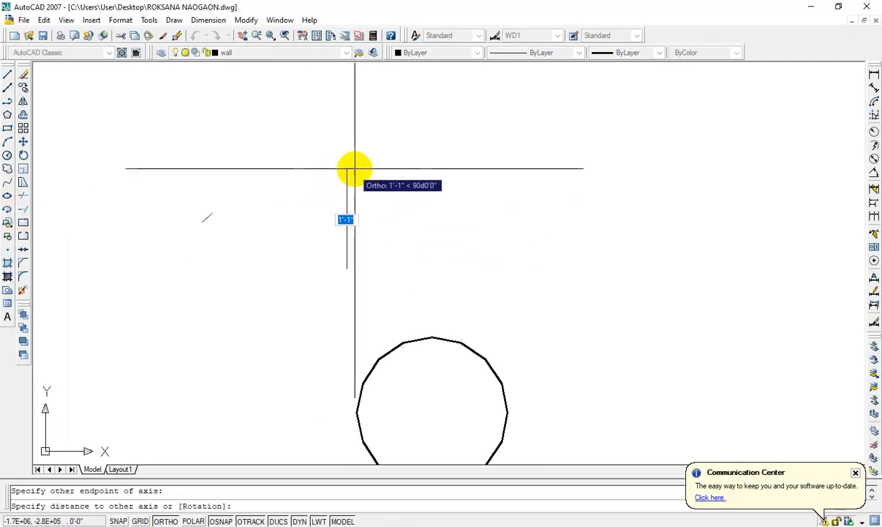
pyautogui.click(347, 151)
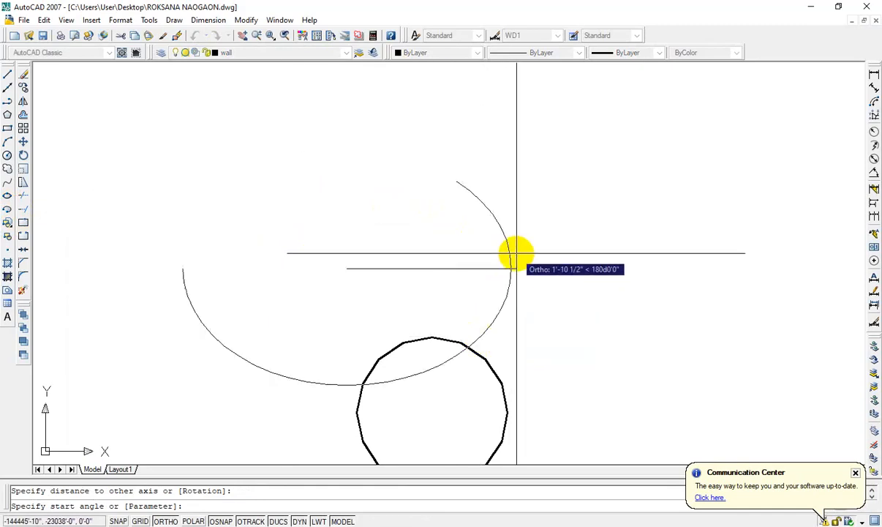
pyautogui.press('F8')
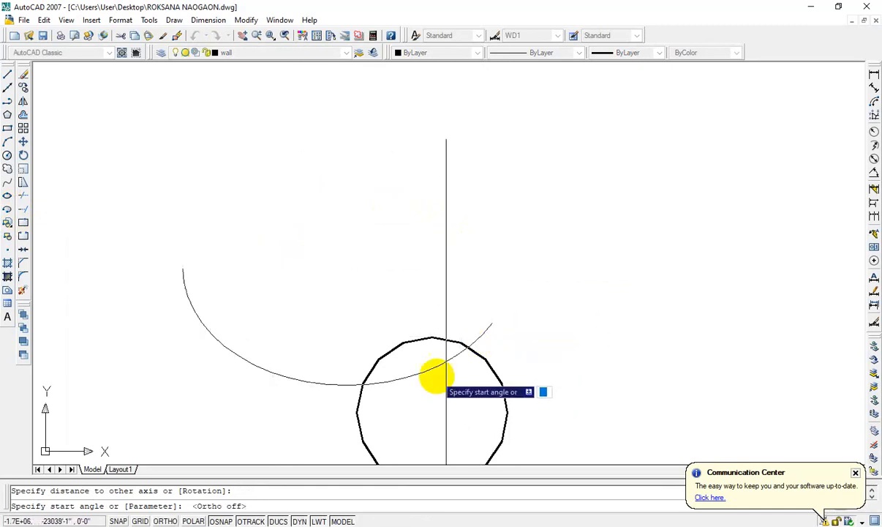
pyautogui.click(410, 374)
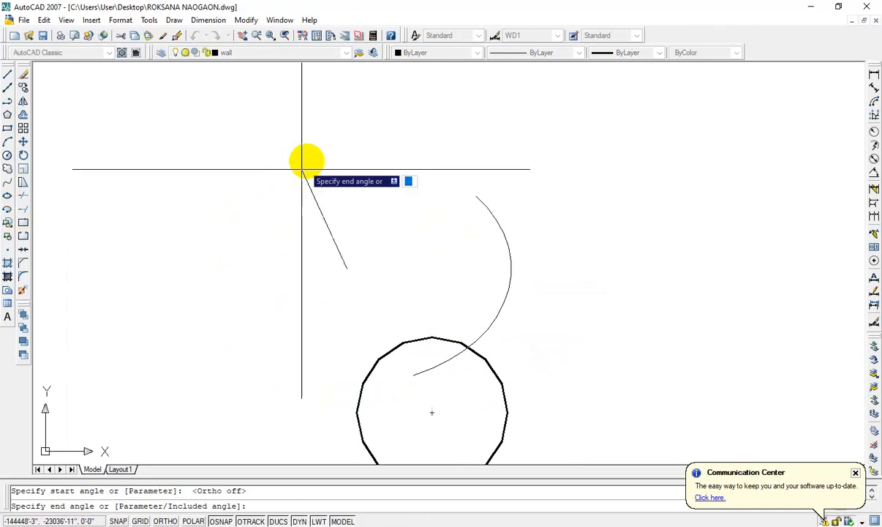
pyautogui.click(244, 270)
# Draw an elliptical arc with the horizontal line as its axis, starting at the line's right end and ending above its left half
pyautogui.scroll(-2, 362, 234)
pyautogui.scroll(-2, 303, 252)
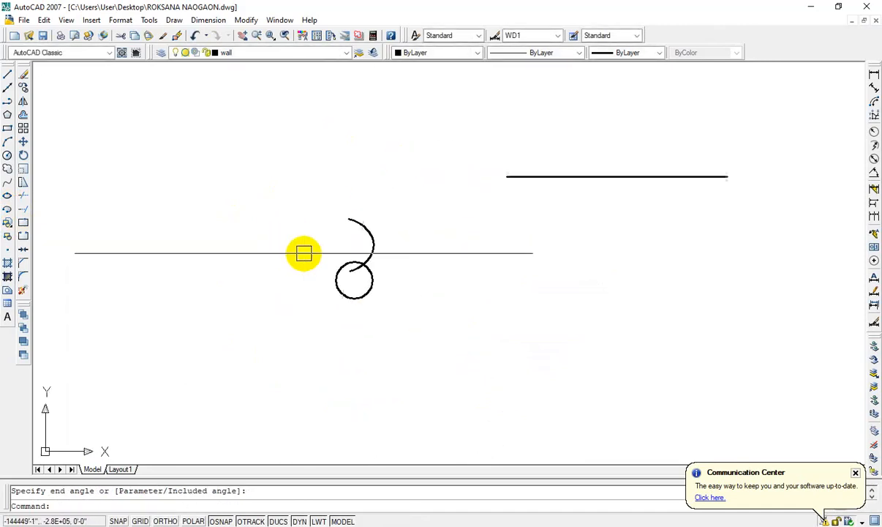
pyautogui.moveTo(422, 260); pyautogui.dragTo(303, 270, button='middle')
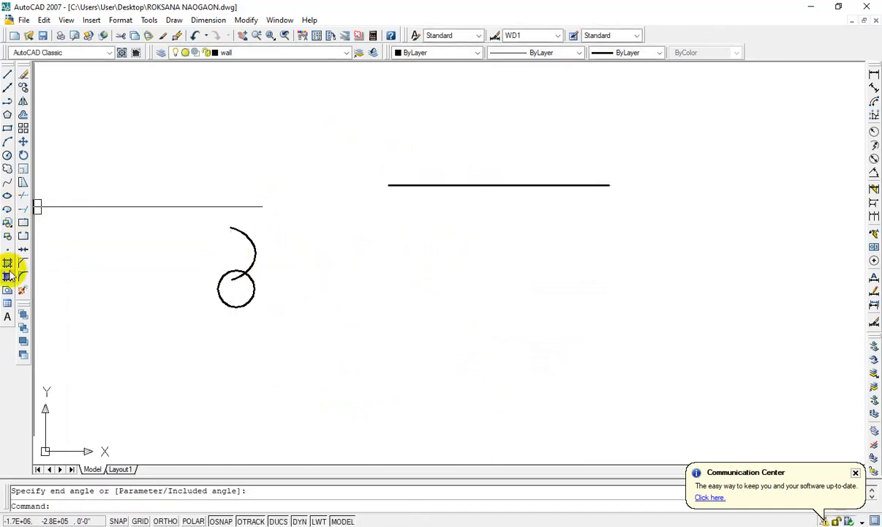
pyautogui.click(7, 196)
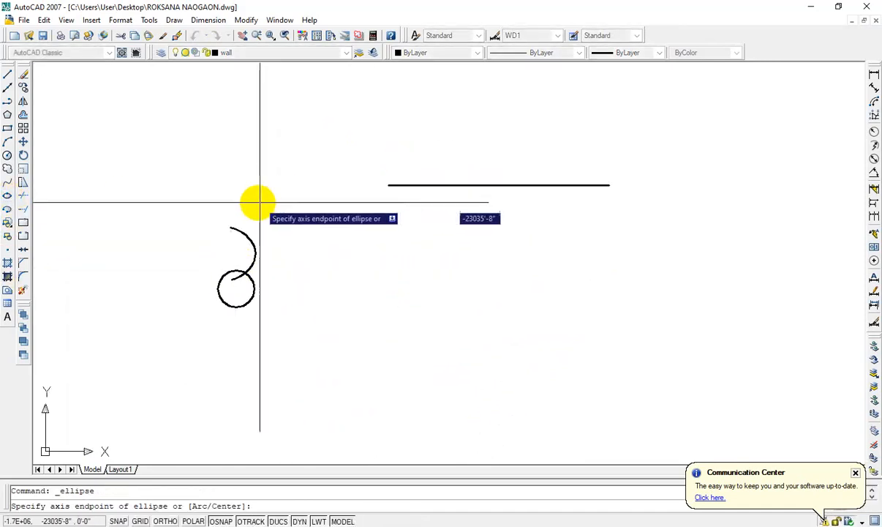
pyautogui.press('Escape')
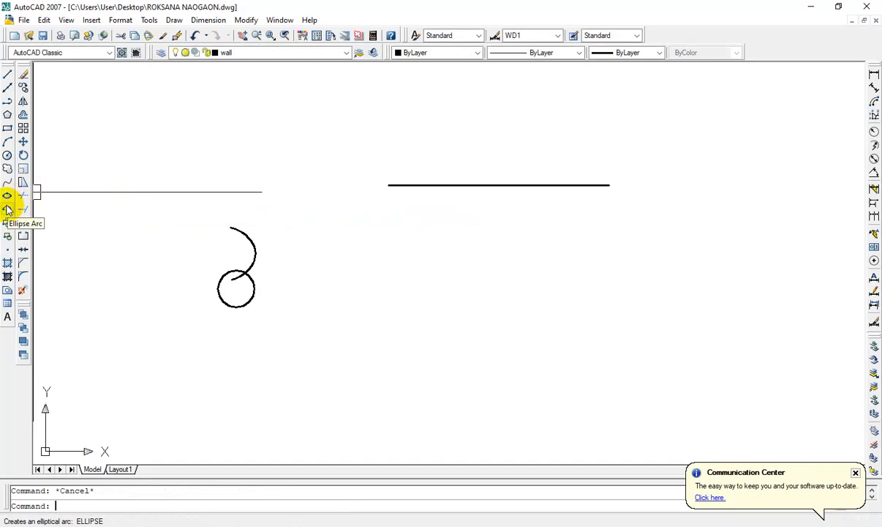
pyautogui.click(7, 210)
pyautogui.moveTo(342, 187); pyautogui.dragTo(262, 219, button='middle')
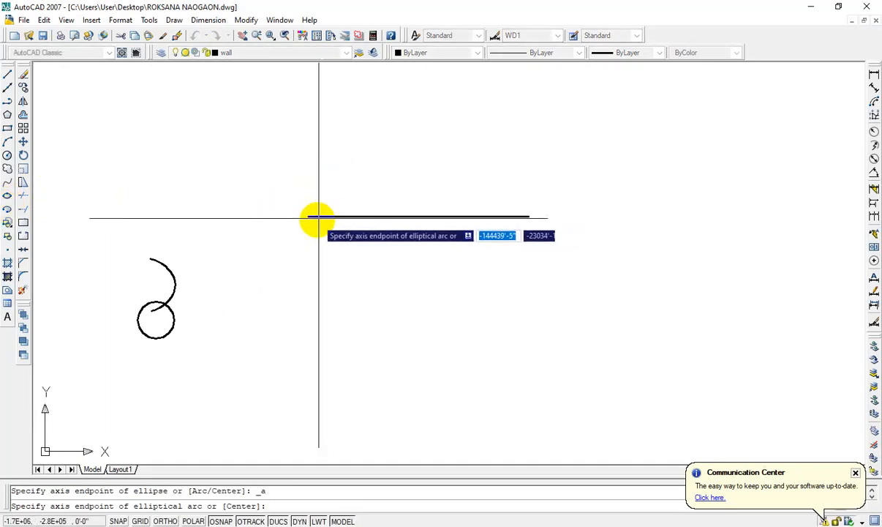
pyautogui.click(313, 217)
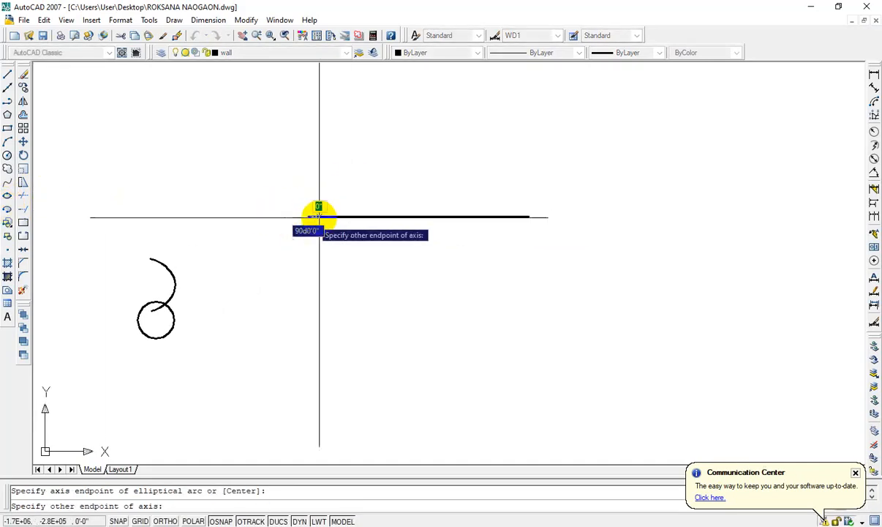
pyautogui.click(534, 218)
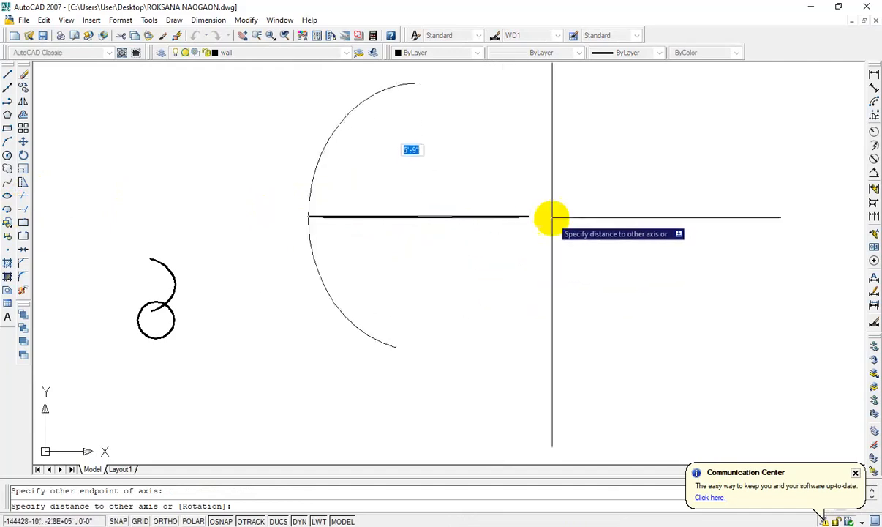
pyautogui.click(529, 217)
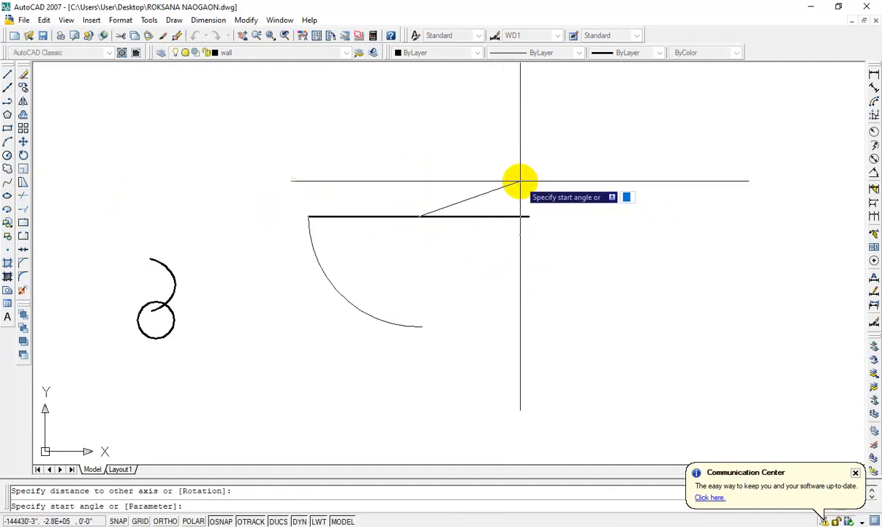
pyautogui.click(528, 217)
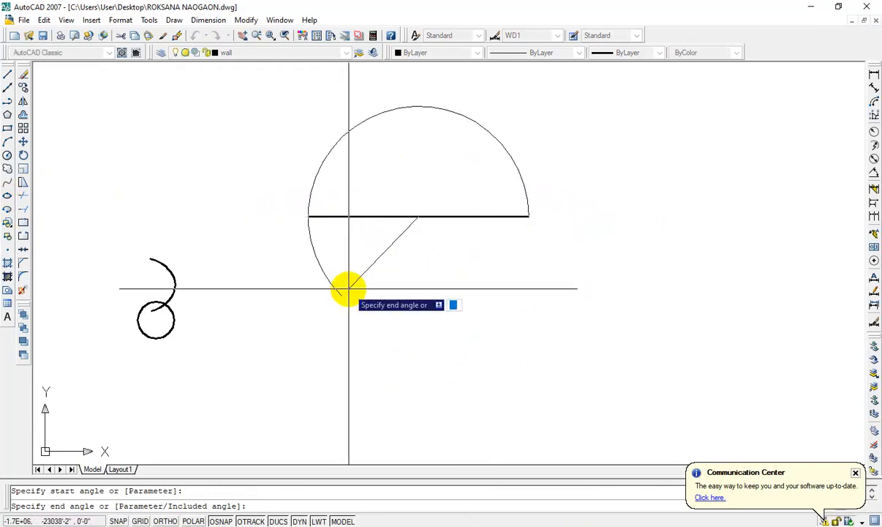
pyautogui.click(377, 114)
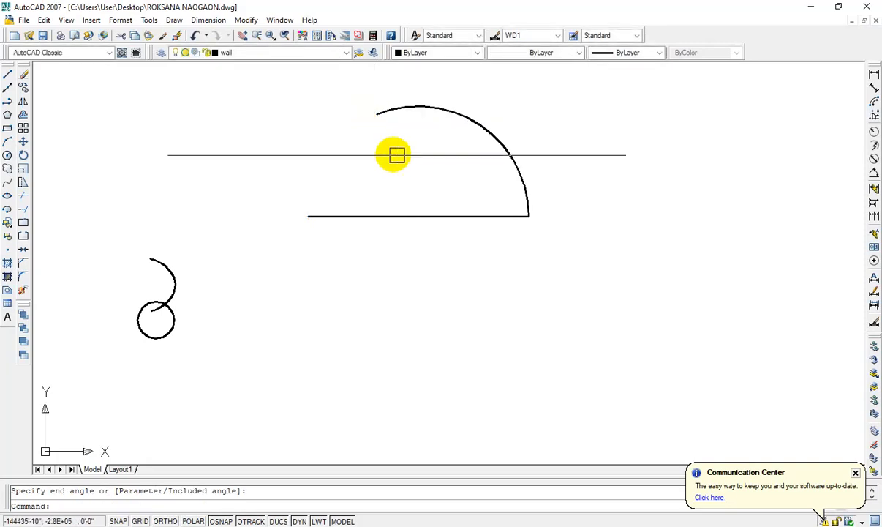
# Draw an elliptical arc with the horizontal line as its axis and a 5' other-axis distance, from the line's left end to below its left half
pyautogui.click(8, 209)
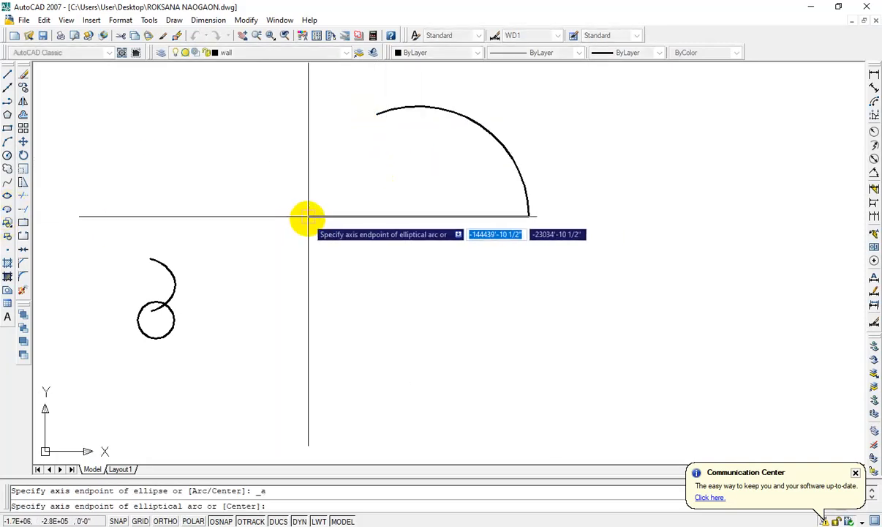
pyautogui.click(528, 216)
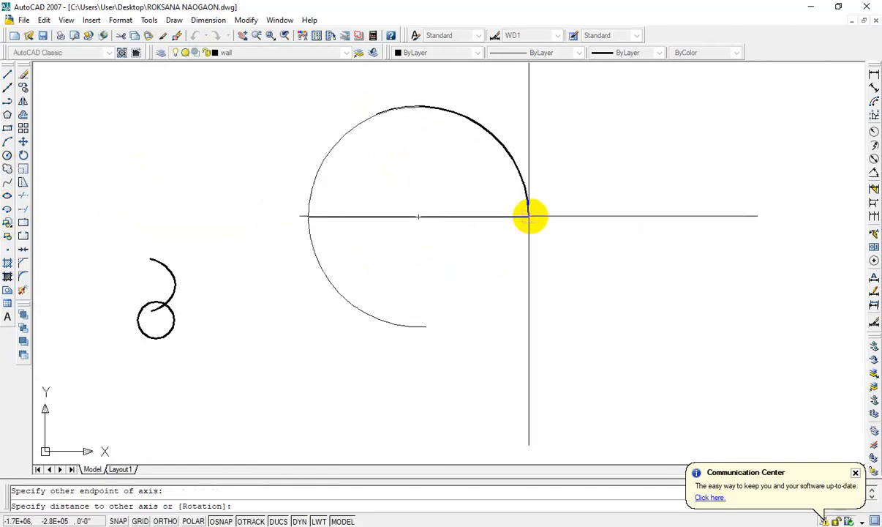
pyautogui.write('5')
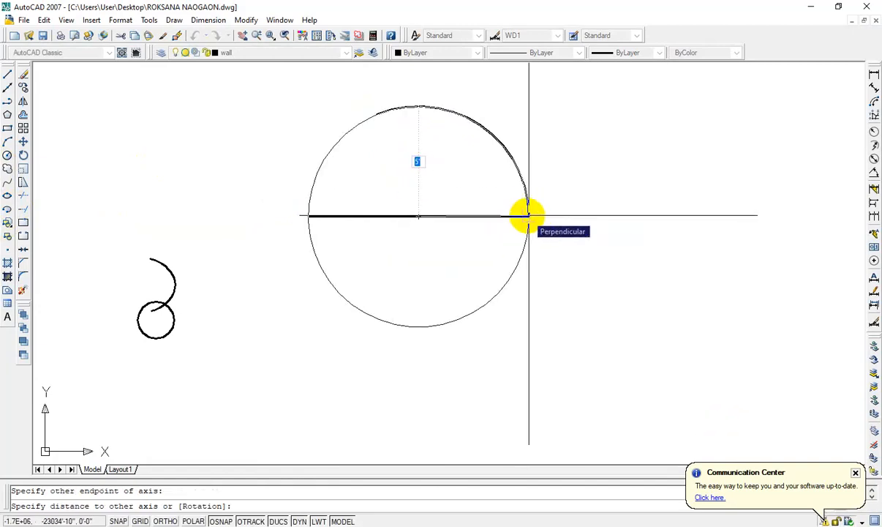
pyautogui.press('Return')
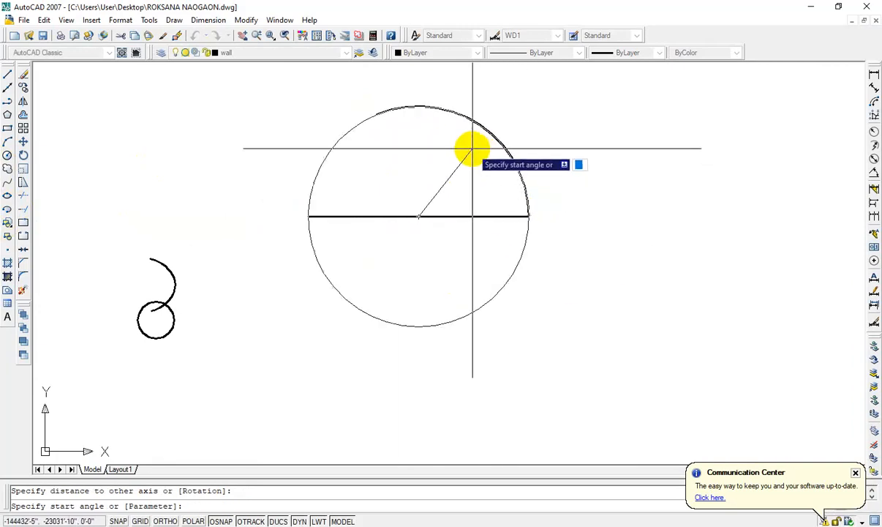
pyautogui.click(308, 216)
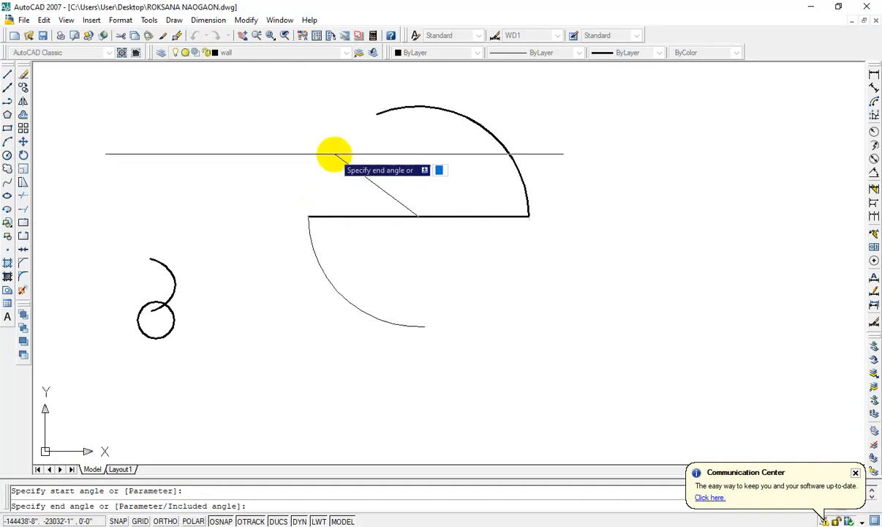
pyautogui.click(377, 318)
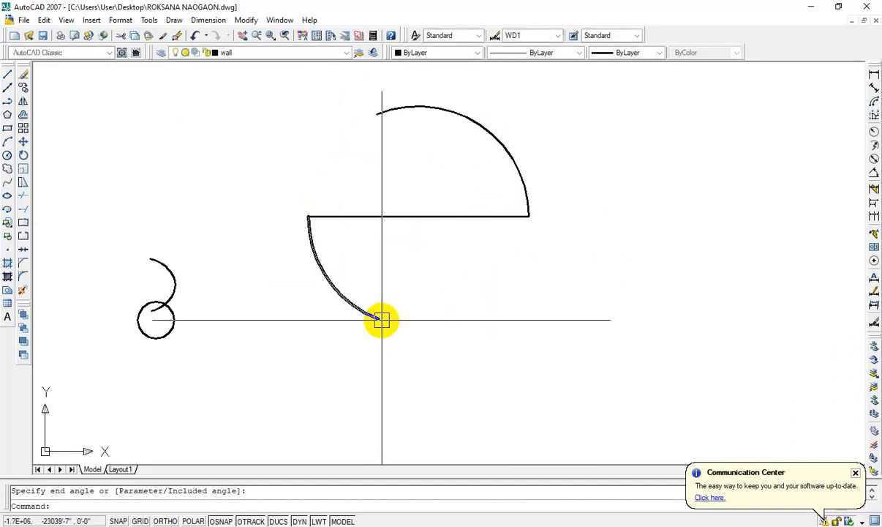
# Erase the horizontal line together with the two elliptical arcs attached to it
pyautogui.click(512, 169)
pyautogui.click(404, 306)
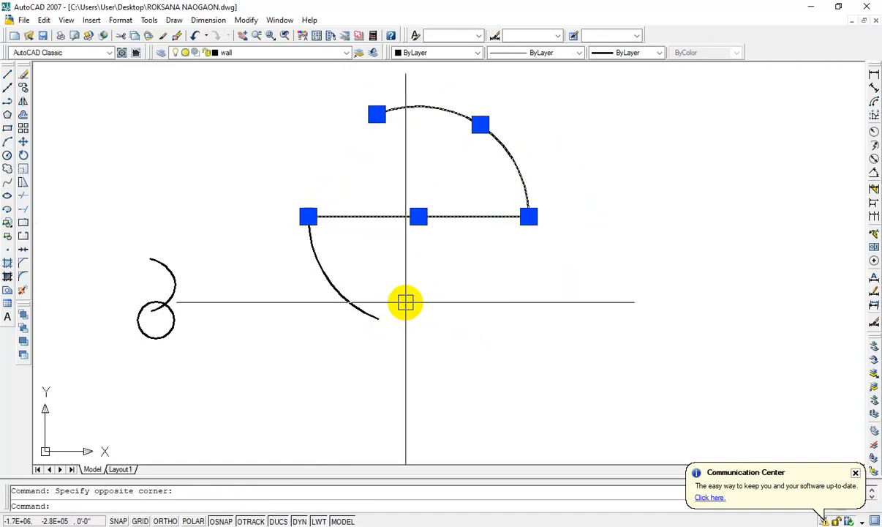
pyautogui.press('Delete')
pyautogui.click(358, 272)
pyautogui.click(323, 313)
pyautogui.press('Delete')
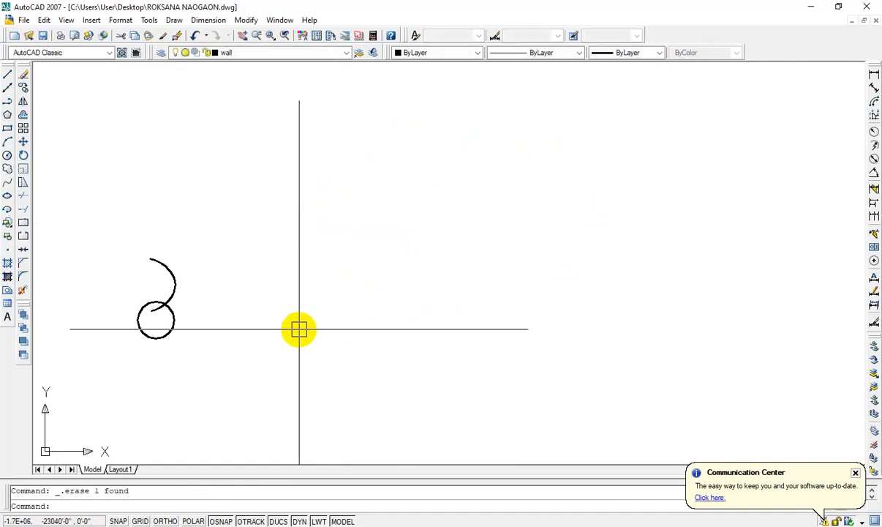
# Draw an elliptical arc on a short horizontal Ortho axis in the empty area, turning Ortho off to end it at the ellipse's upper right
pyautogui.click(8, 211)
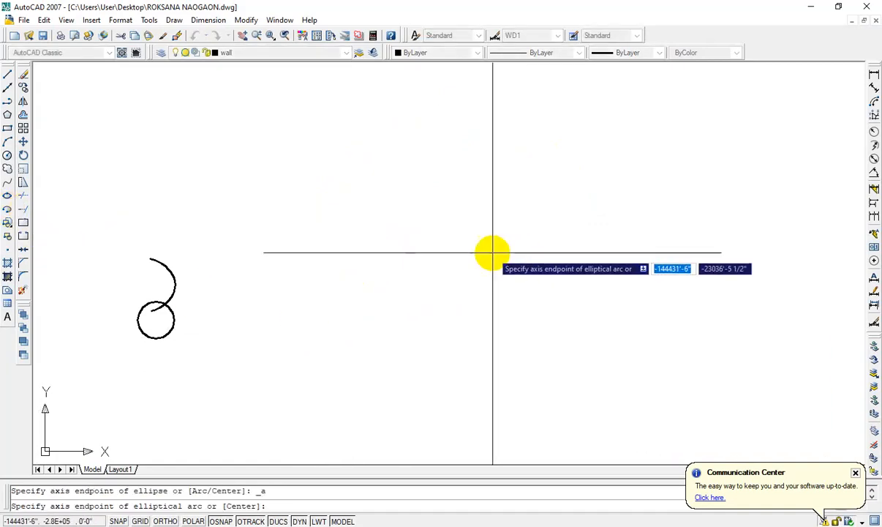
pyautogui.click(364, 236)
pyautogui.press('F8')
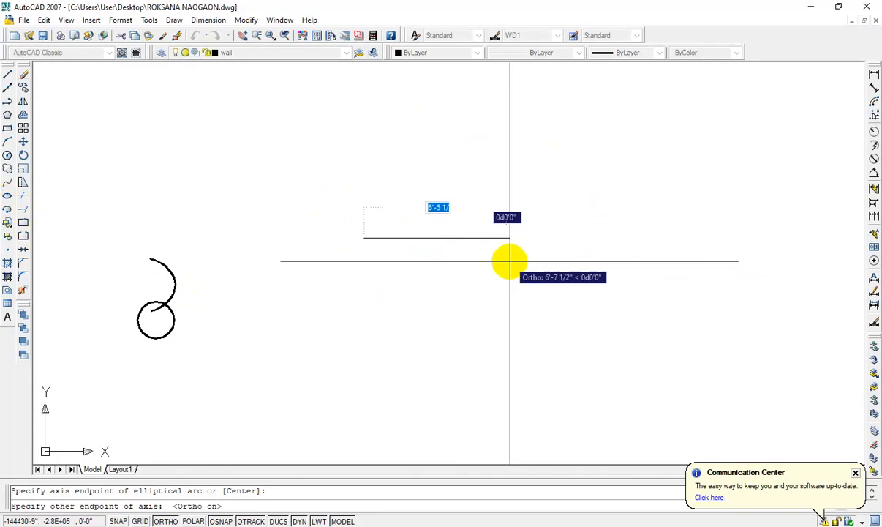
pyautogui.click(500, 250)
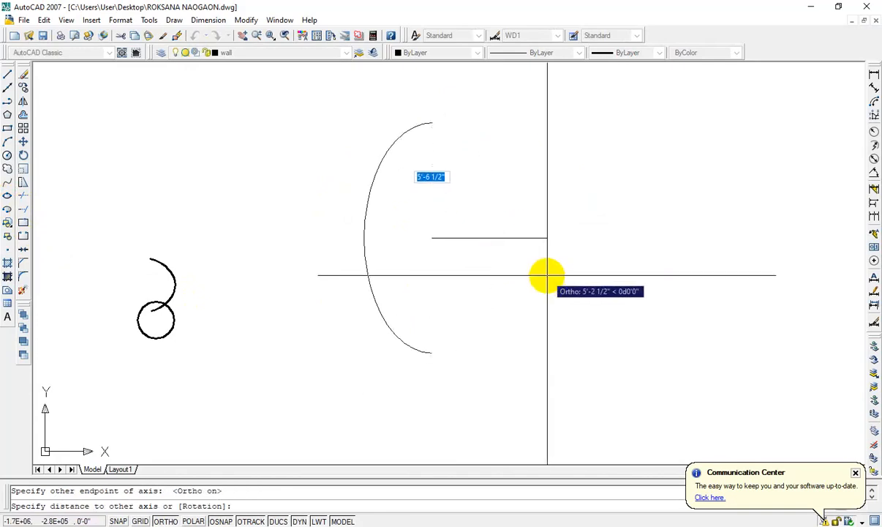
pyautogui.click(508, 256)
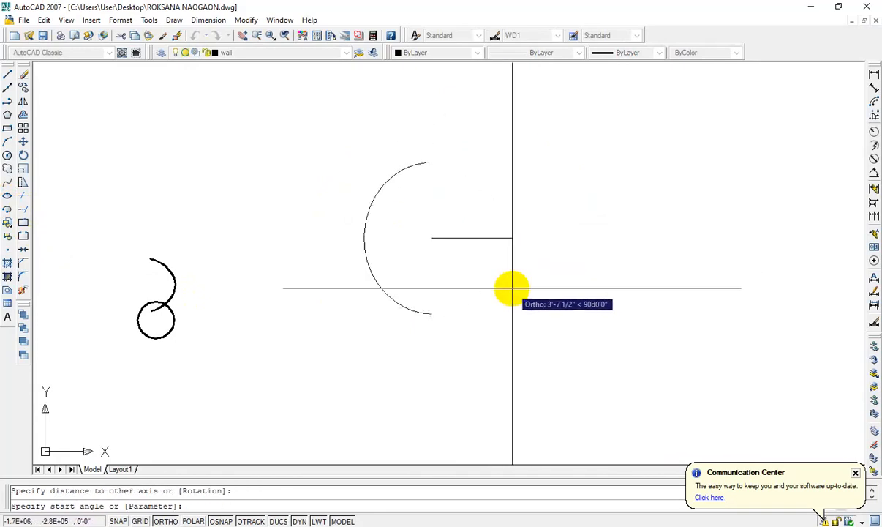
pyautogui.click(513, 238)
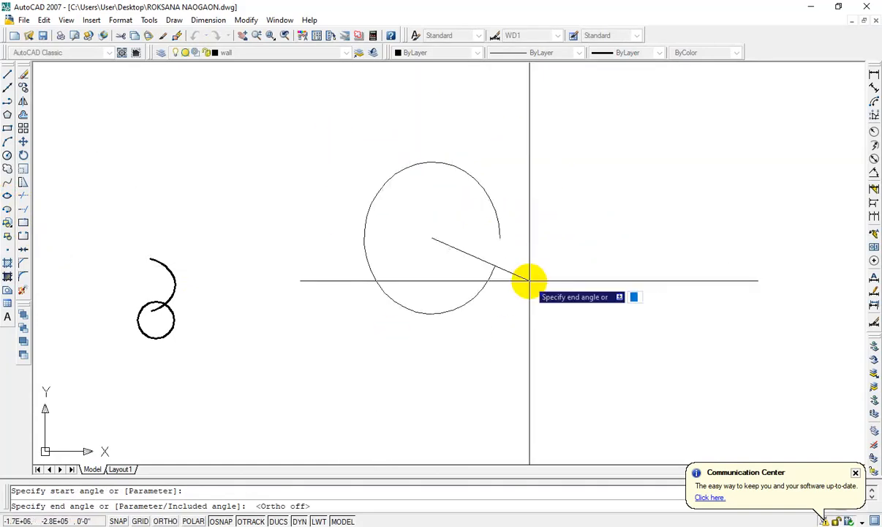
pyautogui.press('F8')
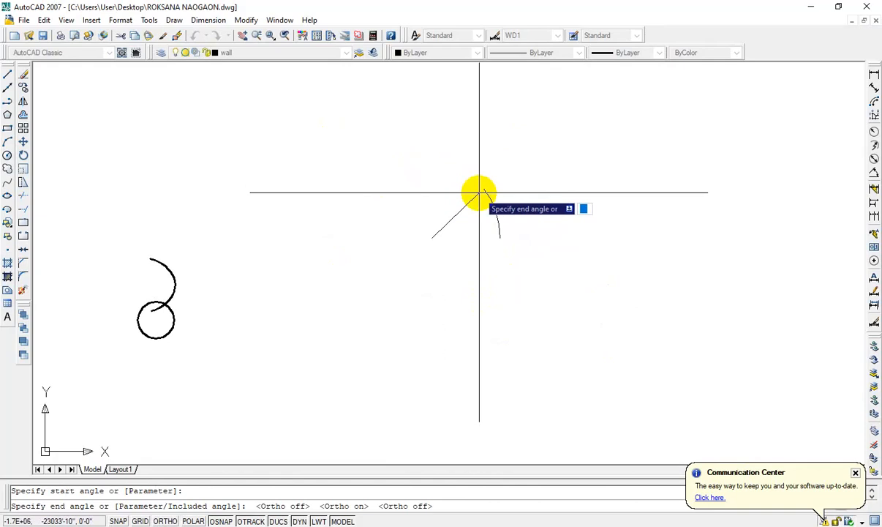
pyautogui.press('Escape')
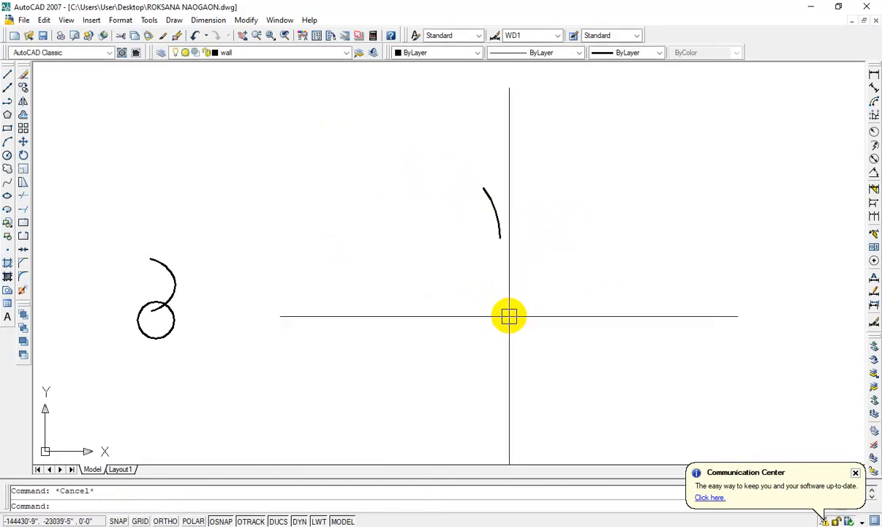
# Draw a short horizontal line between the circle and the new arc, undoing the sloped segment and redrawing it with Ortho on
pyautogui.write('l')
pyautogui.press('Return')
pyautogui.click(322, 249)
pyautogui.click(391, 250)
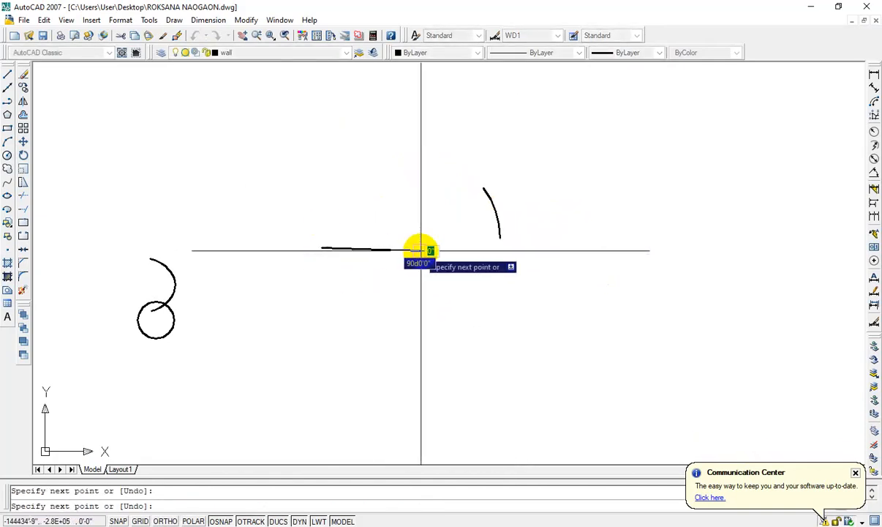
pyautogui.hotkey('ctrl', 'z')
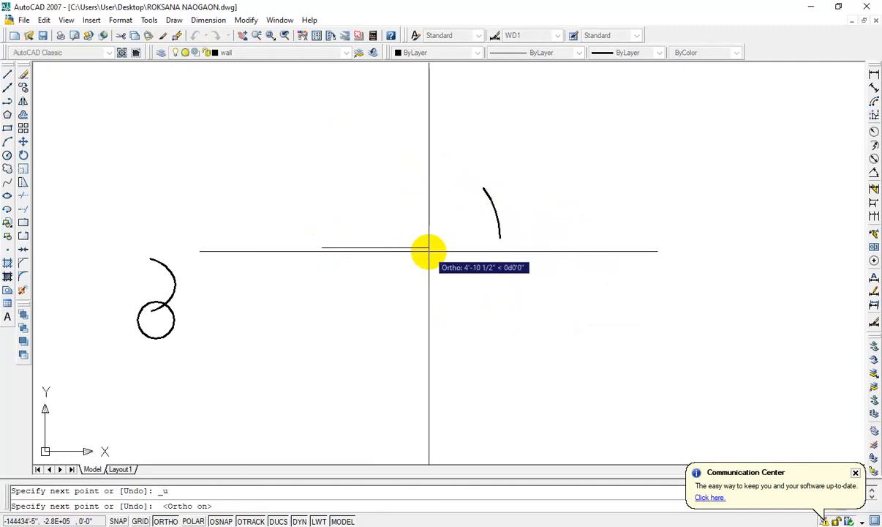
pyautogui.click(425, 255)
pyautogui.press('Escape')
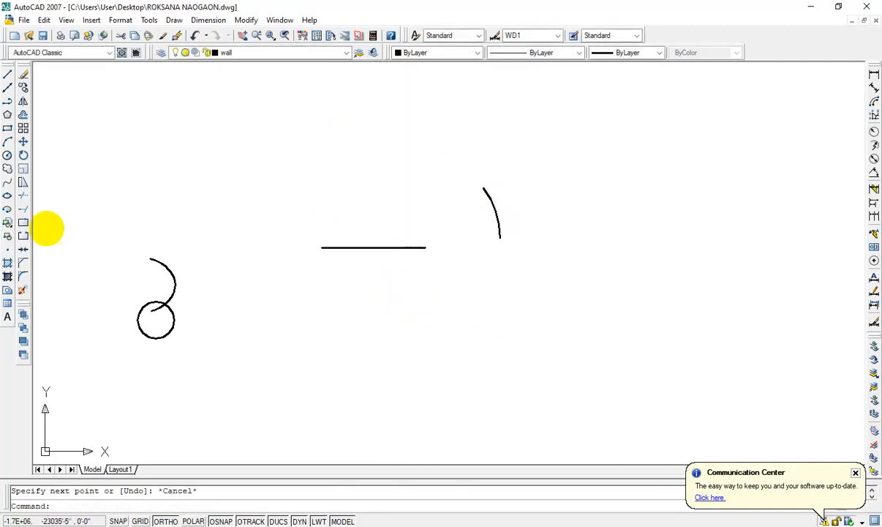
pyautogui.click(8, 209)
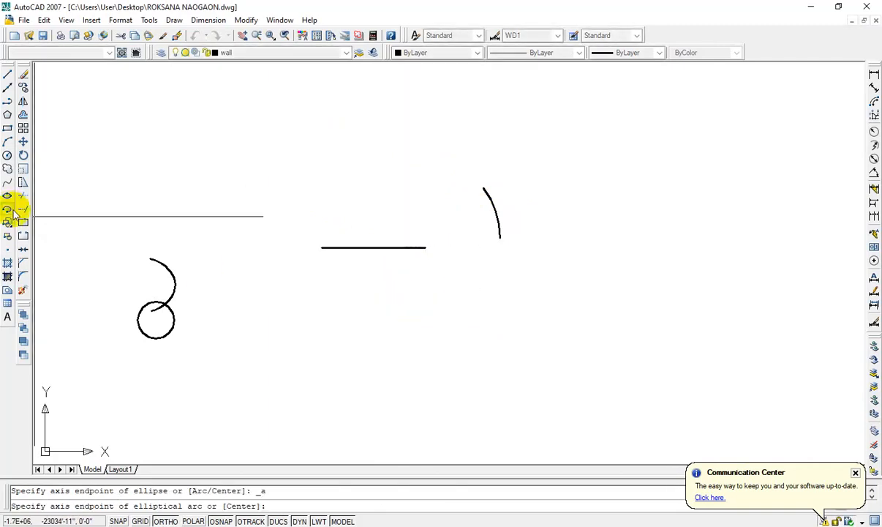
pyautogui.click(322, 247)
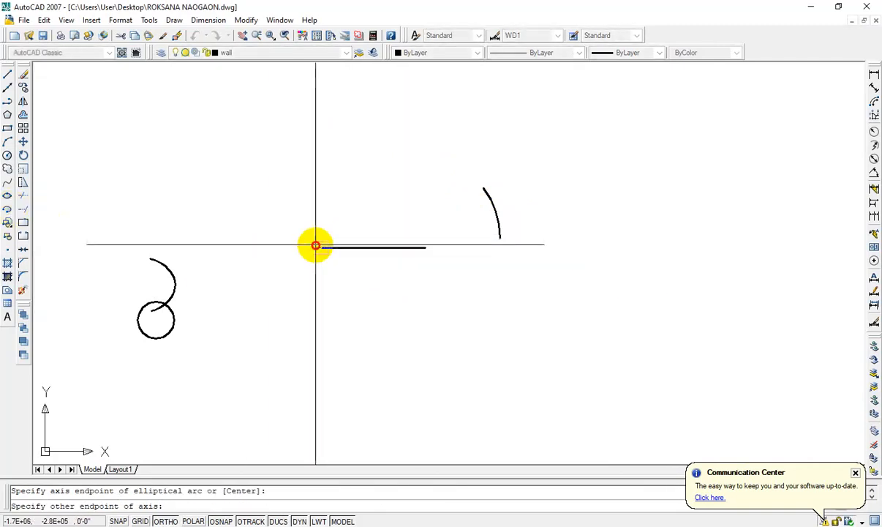
pyautogui.click(425, 247)
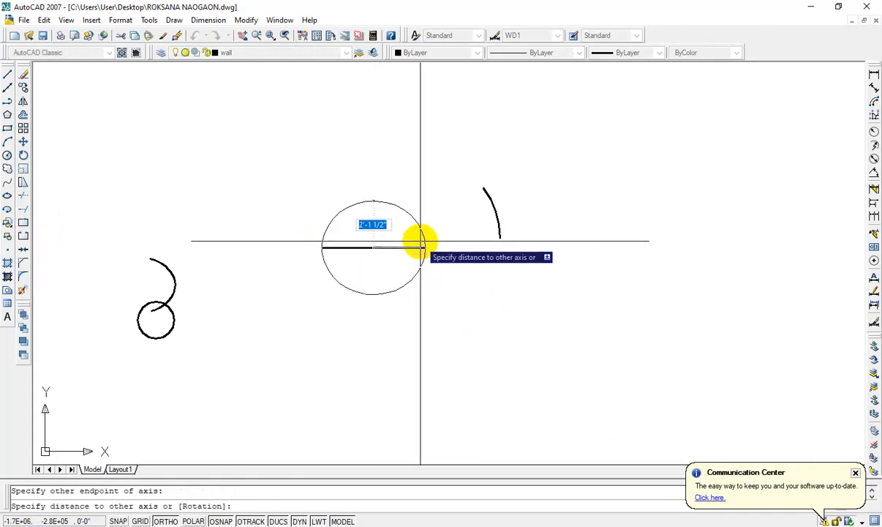
pyautogui.click(427, 249)
pyautogui.click(421, 258)
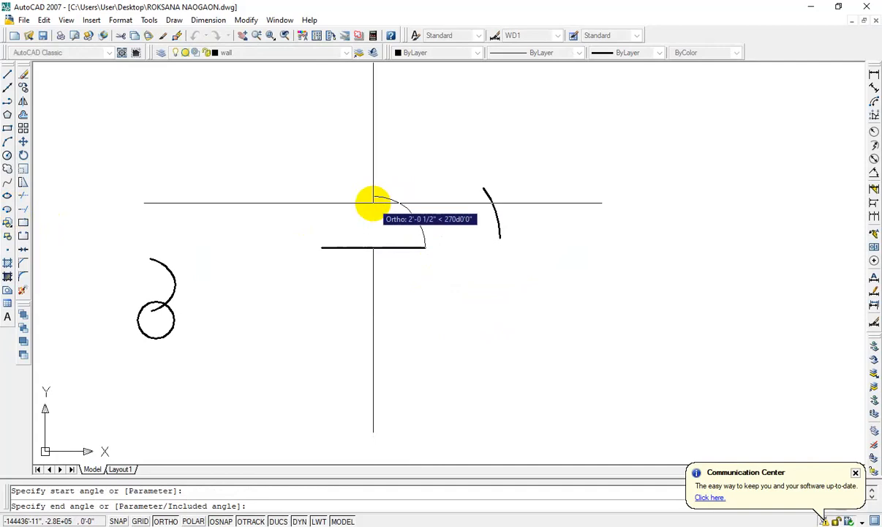
pyautogui.press('F8')
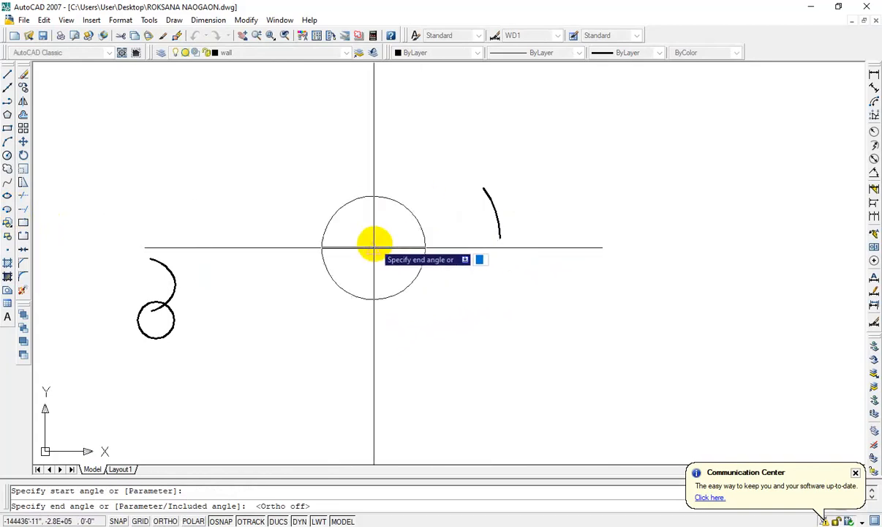
pyautogui.press('Escape')
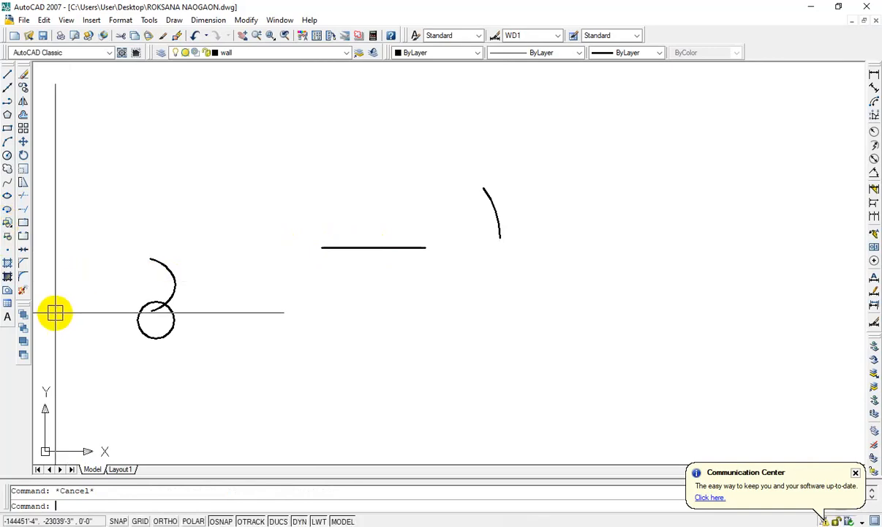
# Draw a short line sloping down to the right, above the circle and its attached arc
pyautogui.write('l')
pyautogui.press('Return')
pyautogui.click(216, 160)
pyautogui.click(249, 183)
pyautogui.press('Return')
pyautogui.click(309, 151)
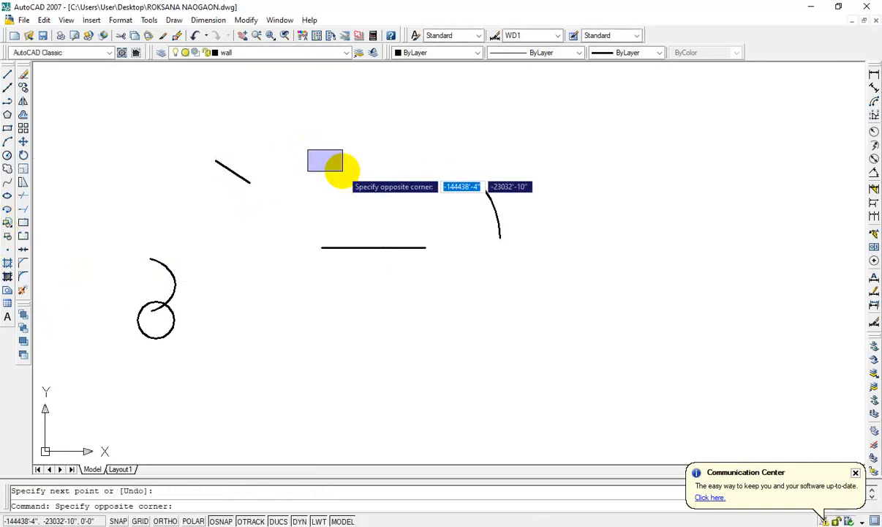
pyautogui.click(339, 169)
pyautogui.press('Return')
pyautogui.click(311, 162)
pyautogui.press('Return')
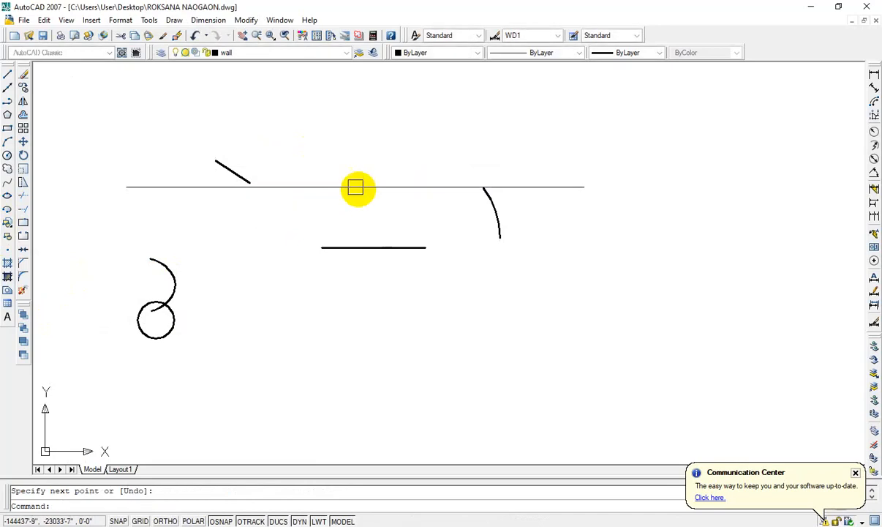
# Draw a short steep sloping line above the horizontal line's left end and a short near-vertical line up and right of it
pyautogui.press('Return')
pyautogui.click(306, 157)
pyautogui.click(331, 203)
pyautogui.press('Return')
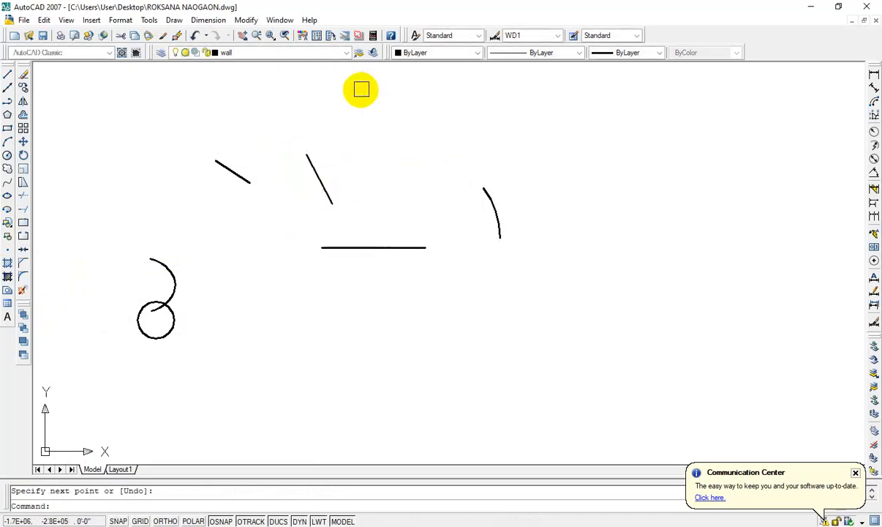
pyautogui.press('Return')
pyautogui.click(355, 108)
pyautogui.click(358, 142)
pyautogui.press('Return')
# Convert all the drawn lines, arcs and the circle into one block named fgyjhntu
pyautogui.scroll(-5, 346, 158)
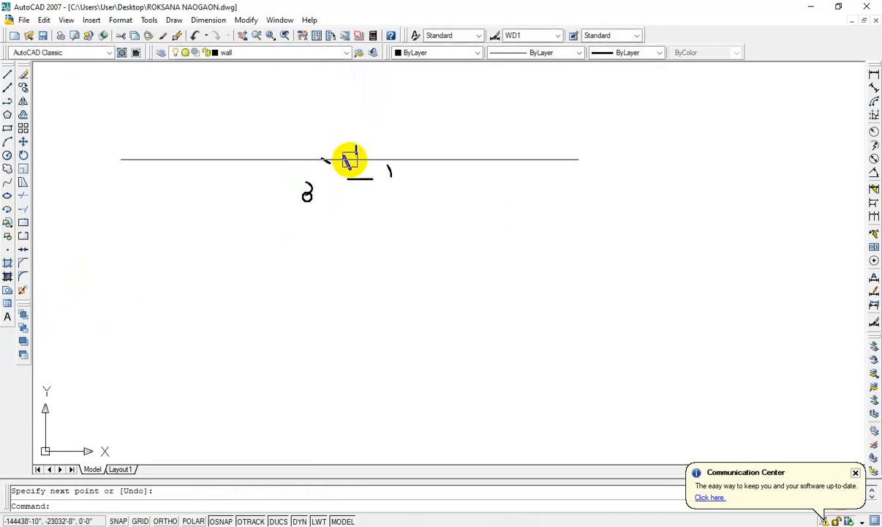
pyautogui.scroll(3, 345, 151)
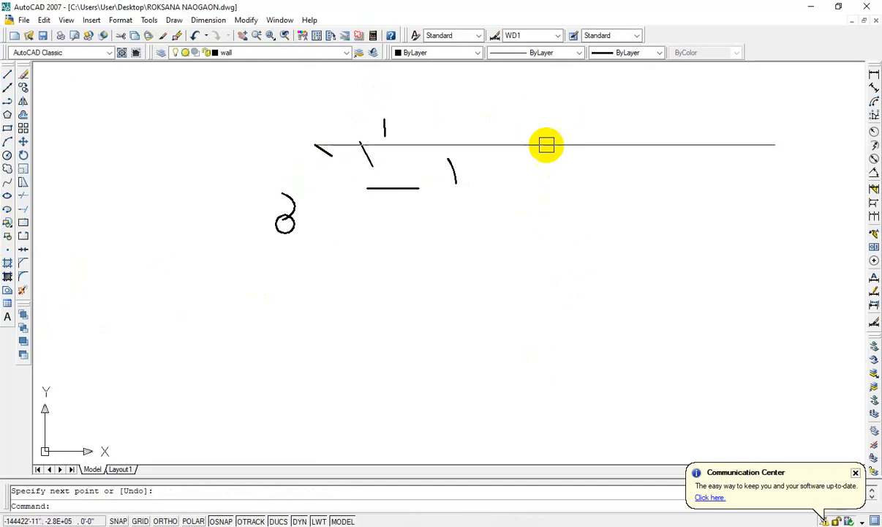
pyautogui.click(515, 108)
pyautogui.click(162, 301)
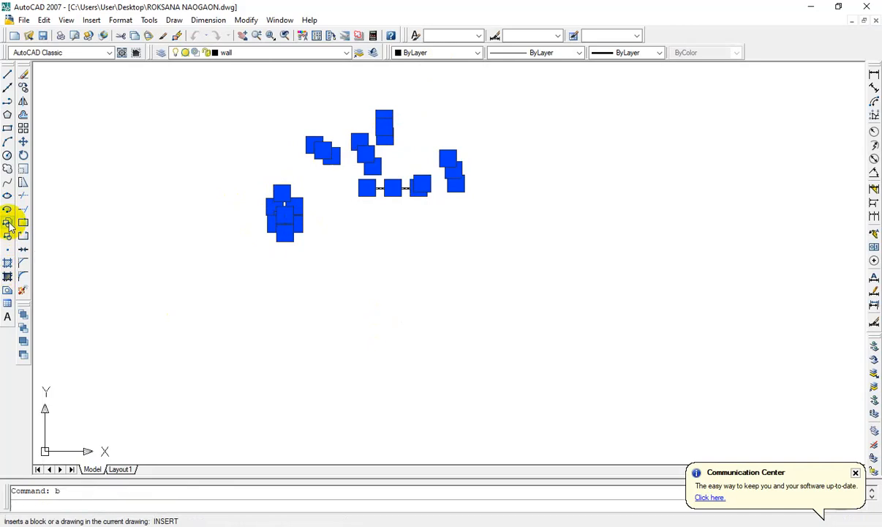
pyautogui.press('Return')
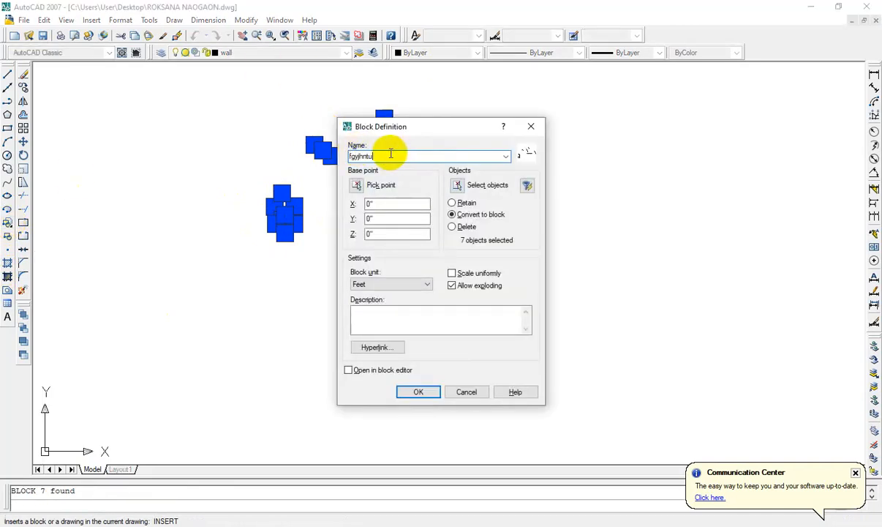
pyautogui.press('Return')
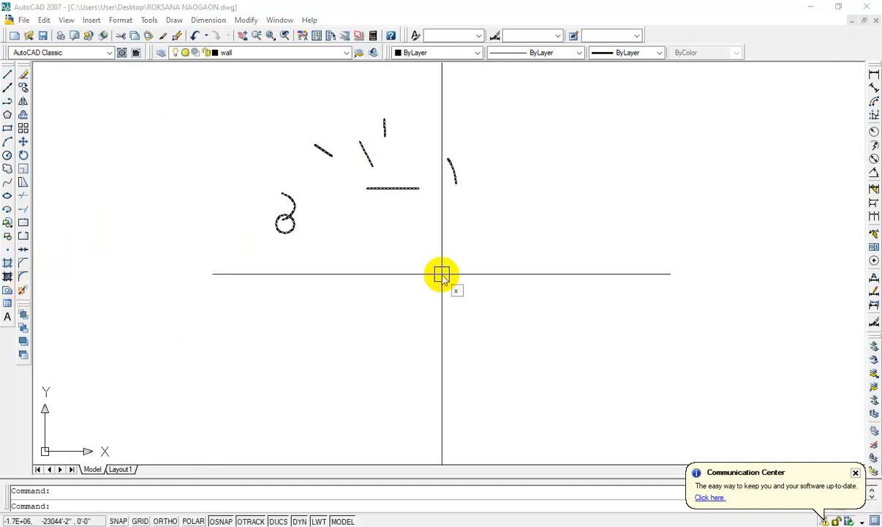
# Explode the block and select all of its separated objects with a crossing window
pyautogui.press('Return')
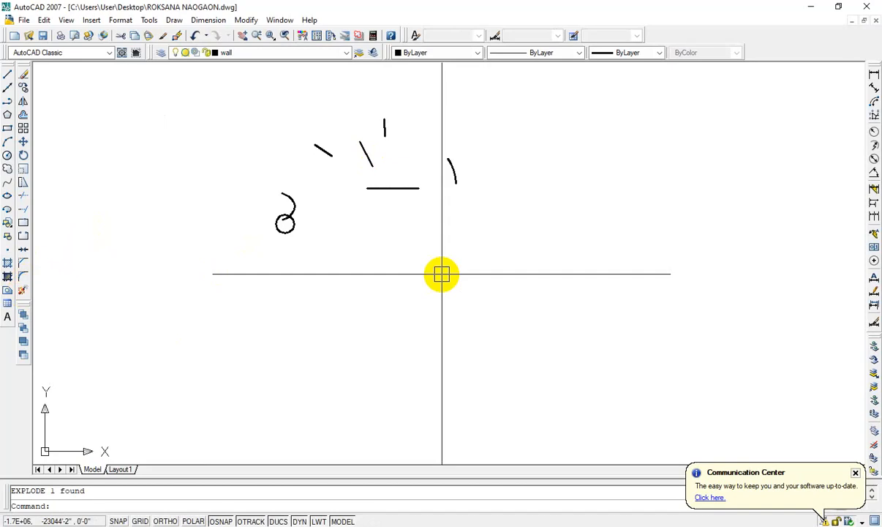
pyautogui.click(493, 109)
pyautogui.click(245, 281)
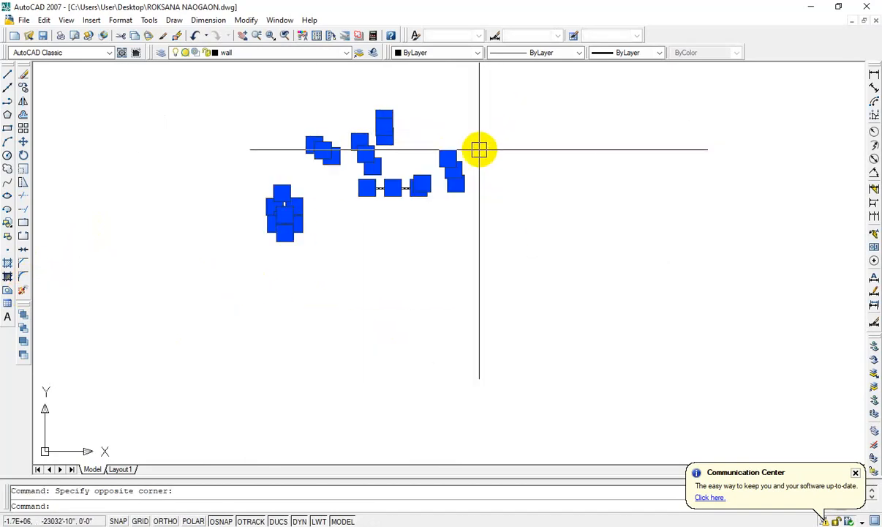
pyautogui.press('Return')
pyautogui.click(557, 111)
pyautogui.click(193, 299)
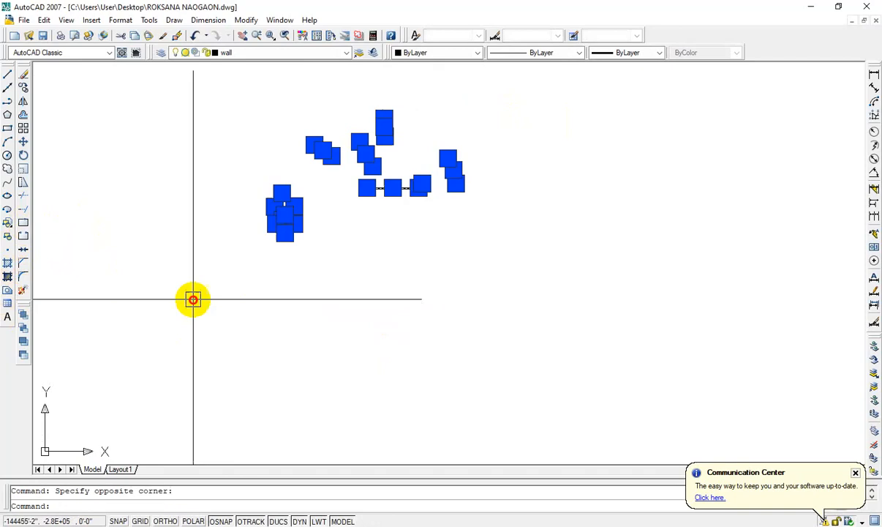
# Look through the block names available for insertion and close the Insert dialog without inserting any
pyautogui.click(8, 221)
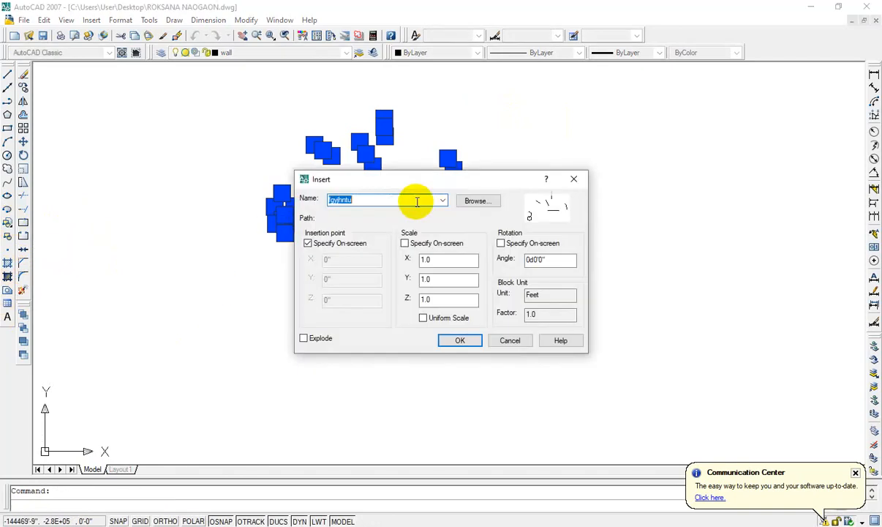
pyautogui.press('Return')
pyautogui.press('Return')
pyautogui.press('Return')
pyautogui.press('Return')
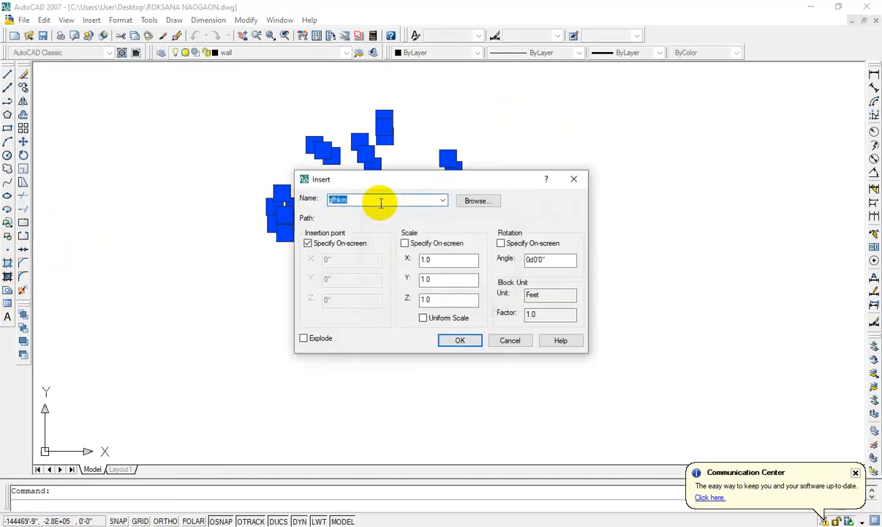
pyautogui.press('Escape')
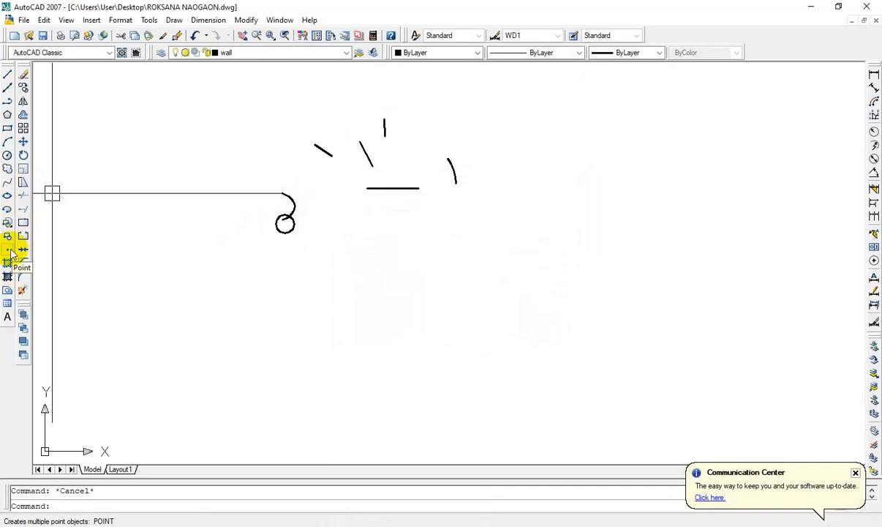
# Place three separate points with the Point tool in the empty area below and left of the circle
pyautogui.click(9, 251)
pyautogui.click(158, 261)
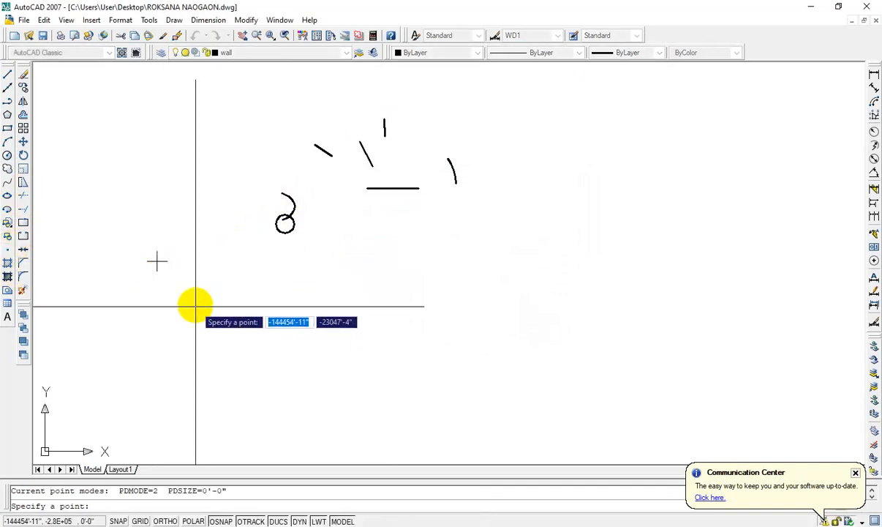
pyautogui.click(204, 286)
pyautogui.click(200, 323)
pyautogui.press('Escape')
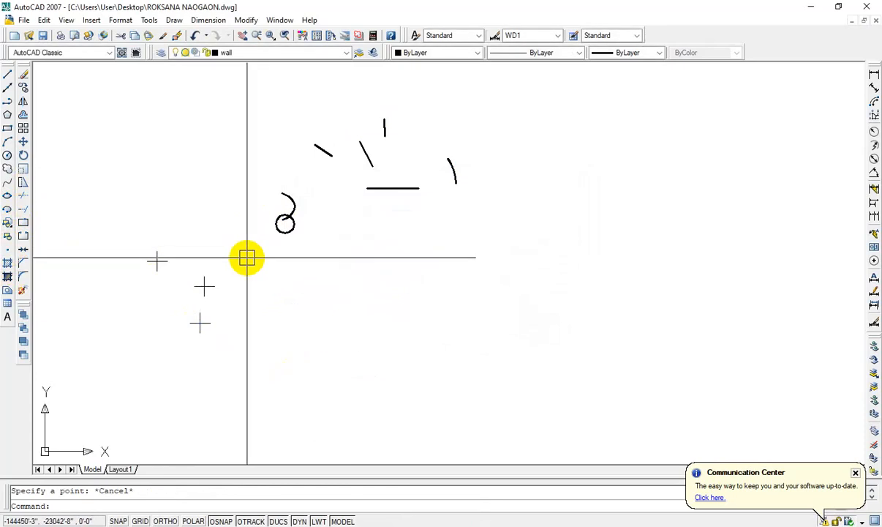
# Draw a horizontal line about 12'-7" long below the circle, right of the three points, with Ortho turned on
pyautogui.write('l')
pyautogui.press('Return')
pyautogui.click(267, 301)
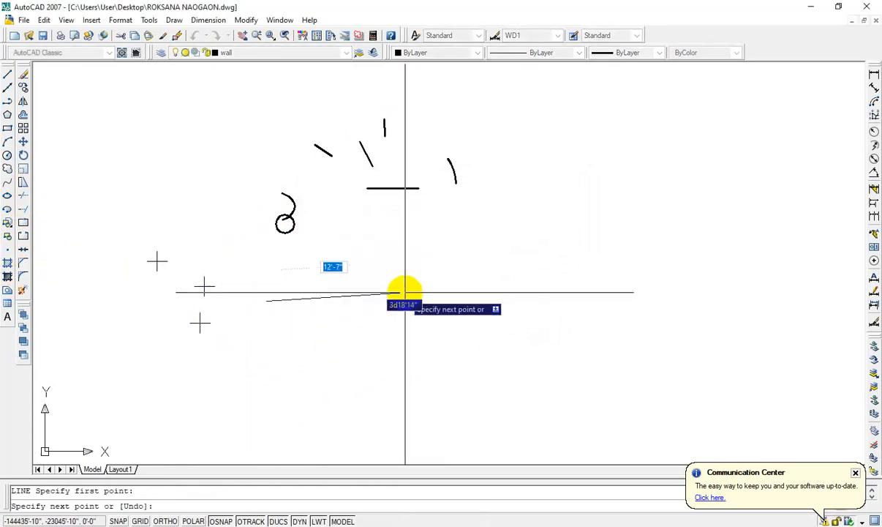
pyautogui.click(405, 292)
pyautogui.hotkey('ctrl', 'z')
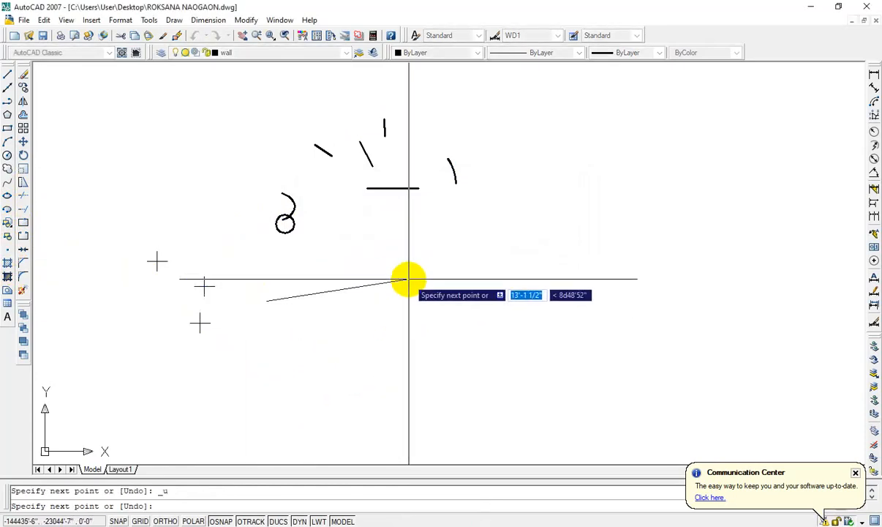
pyautogui.press('F8')
pyautogui.click(405, 281)
pyautogui.press('Escape')
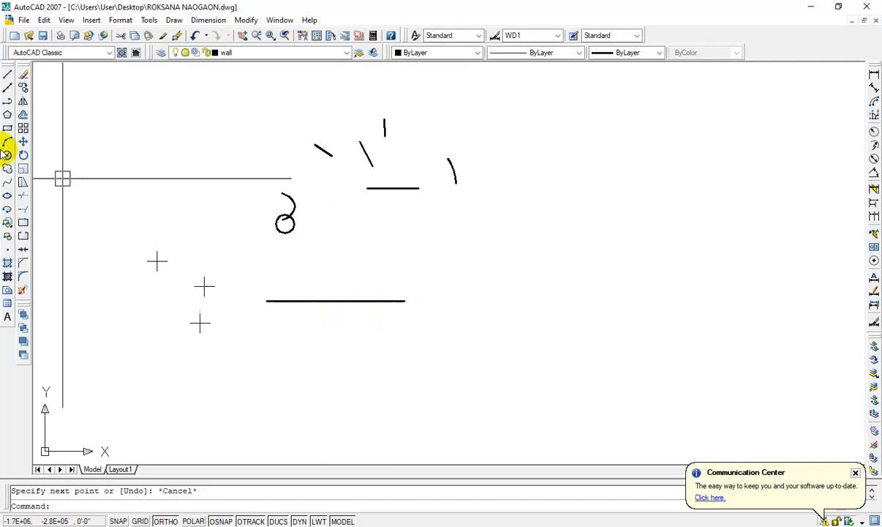
# Place three points along the new horizontal line with the Point tool
pyautogui.click(9, 250)
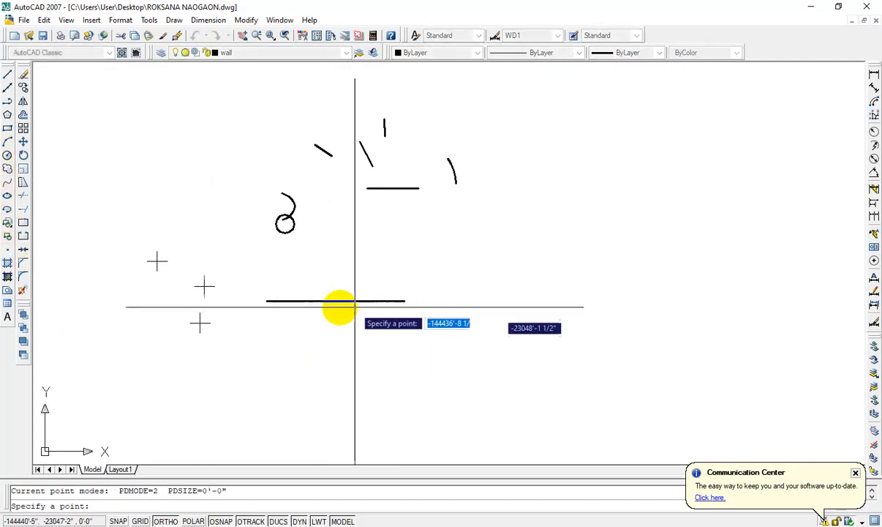
pyautogui.scroll(3, 342, 310)
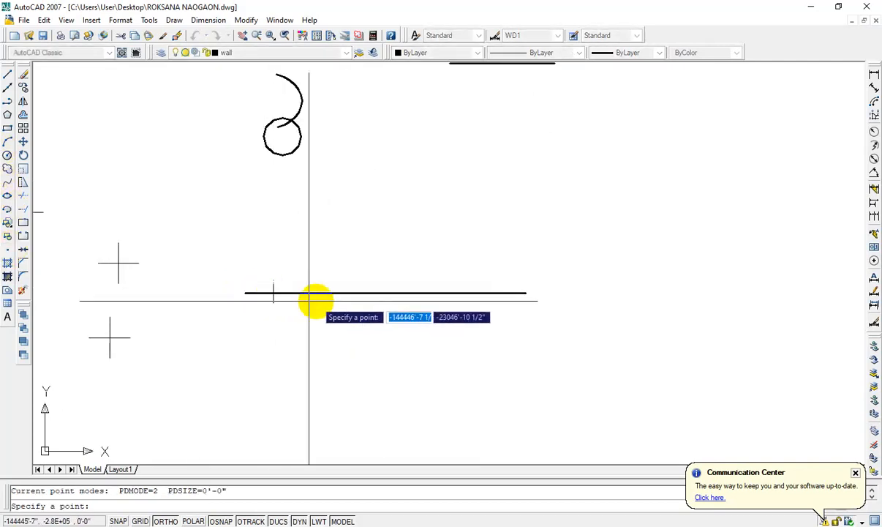
pyautogui.click(364, 293)
pyautogui.click(440, 293)
pyautogui.press('Escape')
pyautogui.scroll(-2, 353, 323)
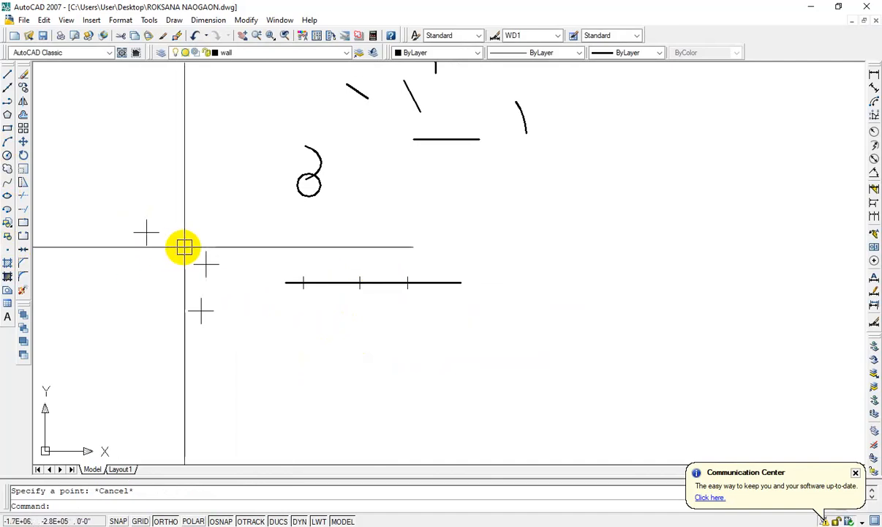
pyautogui.click(66, 19)
pyautogui.moveTo(121, 126)
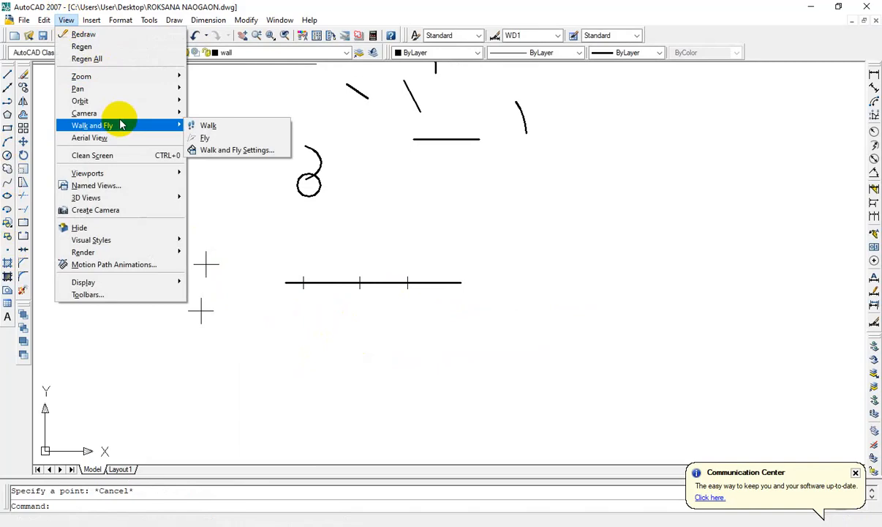
pyautogui.moveTo(125, 174)
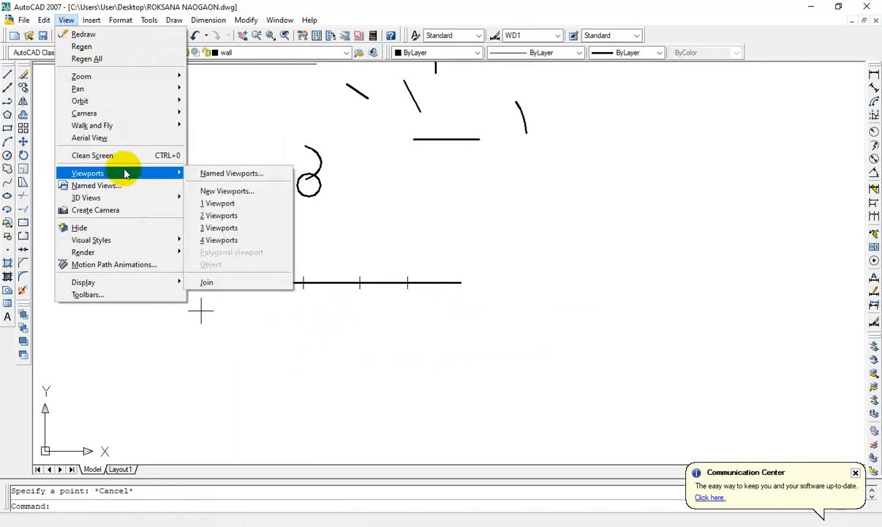
pyautogui.click(256, 288)
# Erase all points with the lower horizontal line, as well as the remaining lines, arcs and circle, emptying the drawing
pyautogui.click(482, 225)
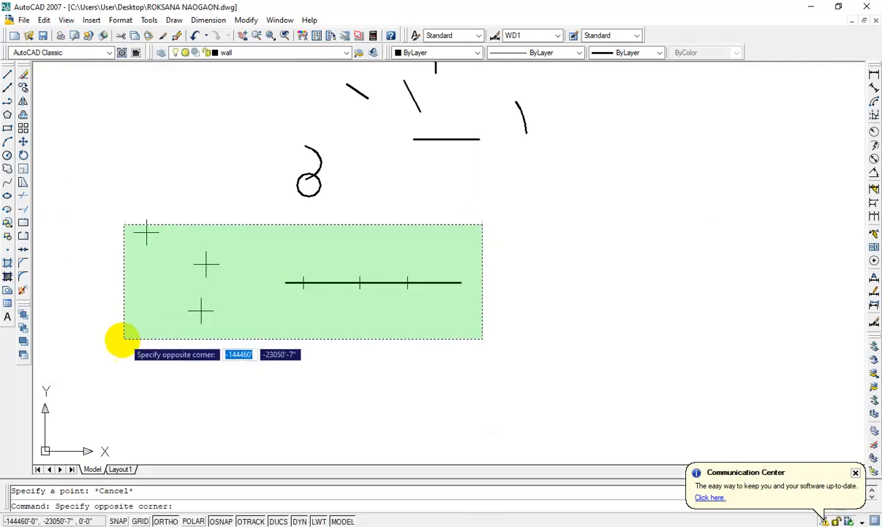
pyautogui.click(124, 338)
pyautogui.press('Delete')
pyautogui.scroll(-5, 171, 313)
pyautogui.click(279, 199)
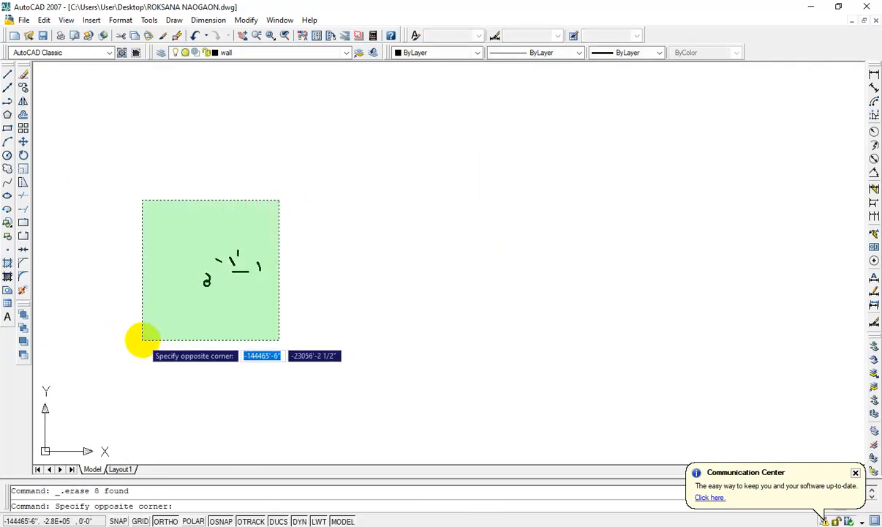
pyautogui.click(143, 339)
pyautogui.press('Delete')
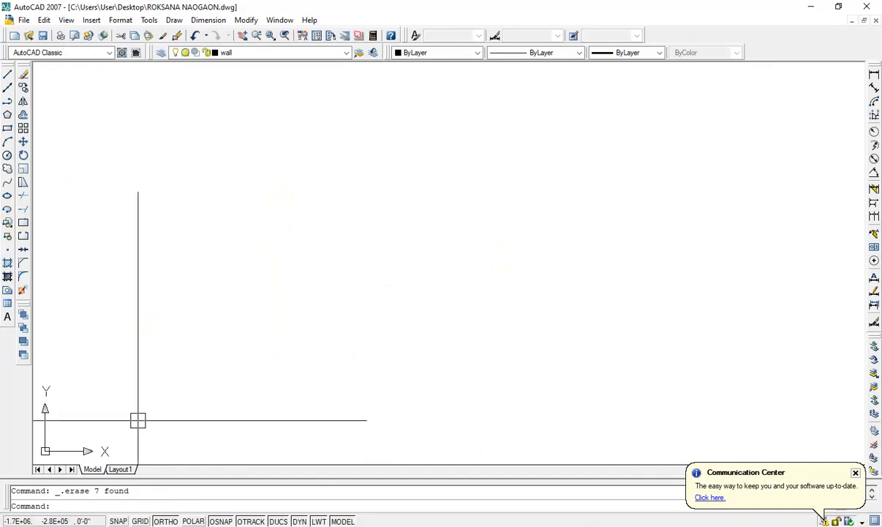
pyautogui.hotkey('alt', 'Tab')
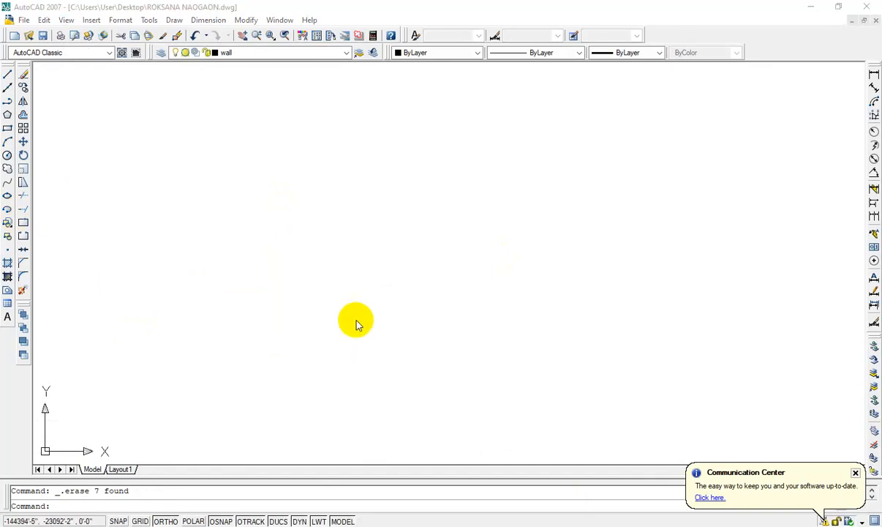
pyautogui.click(342, 314)
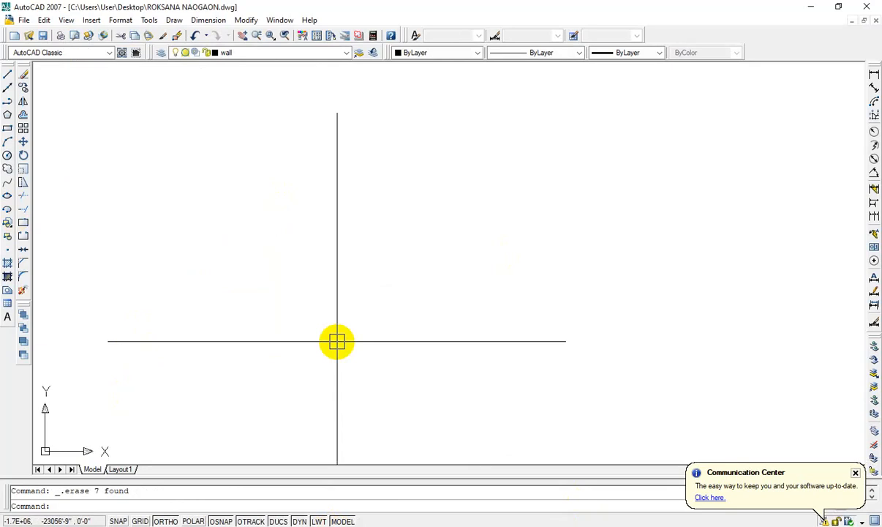
# Draw a single horizontal line exactly 50' long in the empty drawing area
pyautogui.write('l')
pyautogui.press('Return')
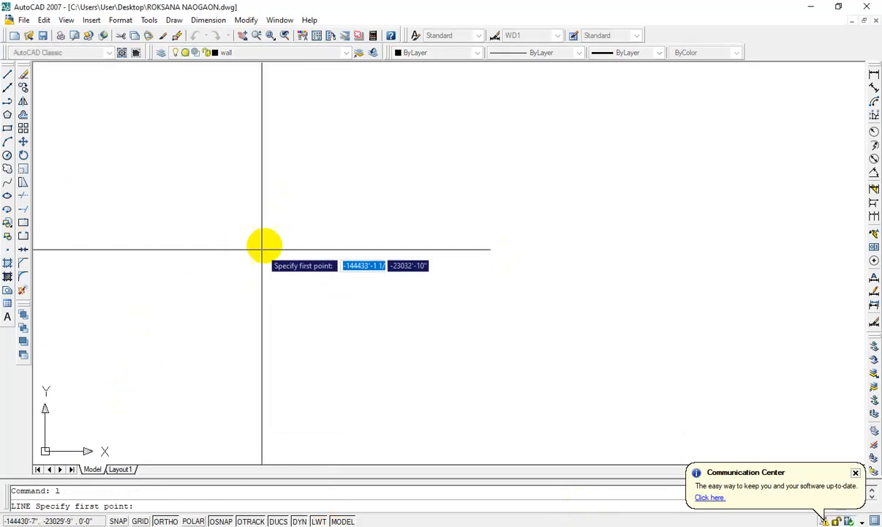
pyautogui.click(240, 234)
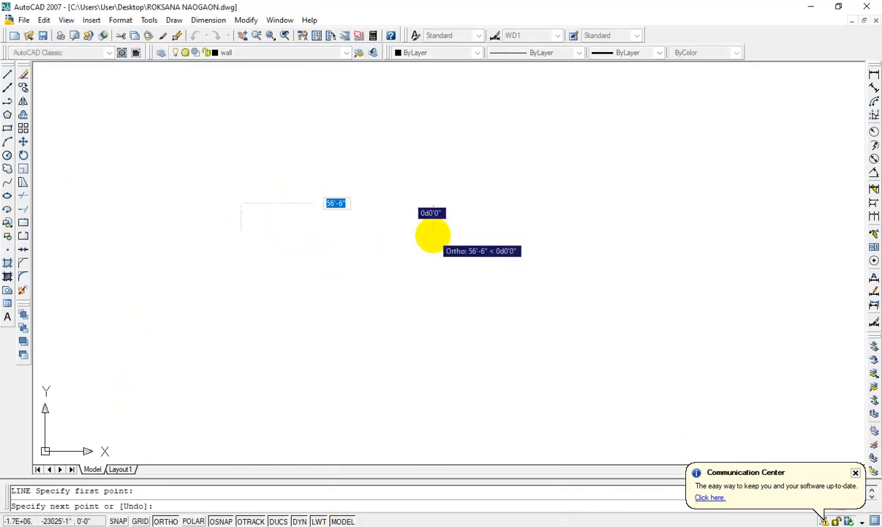
pyautogui.click(413, 234)
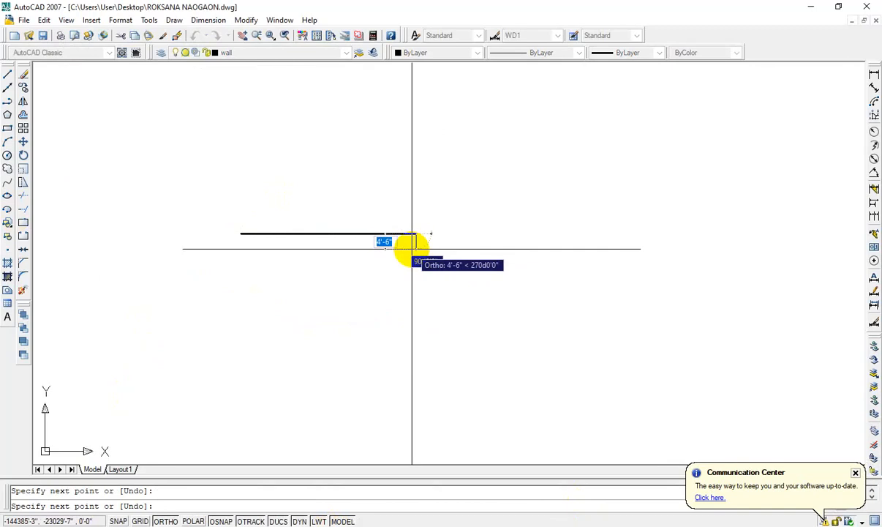
pyautogui.hotkey('ctrl', 'z')
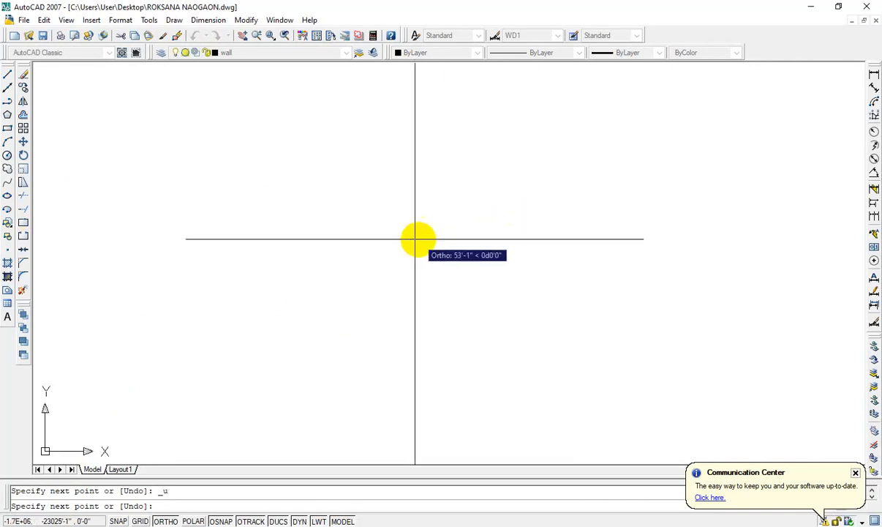
pyautogui.write('50')
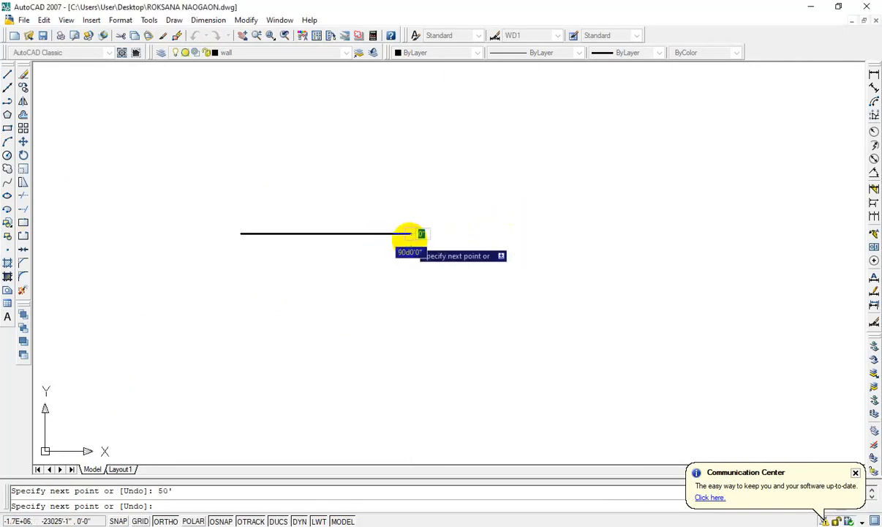
pyautogui.press('Escape')
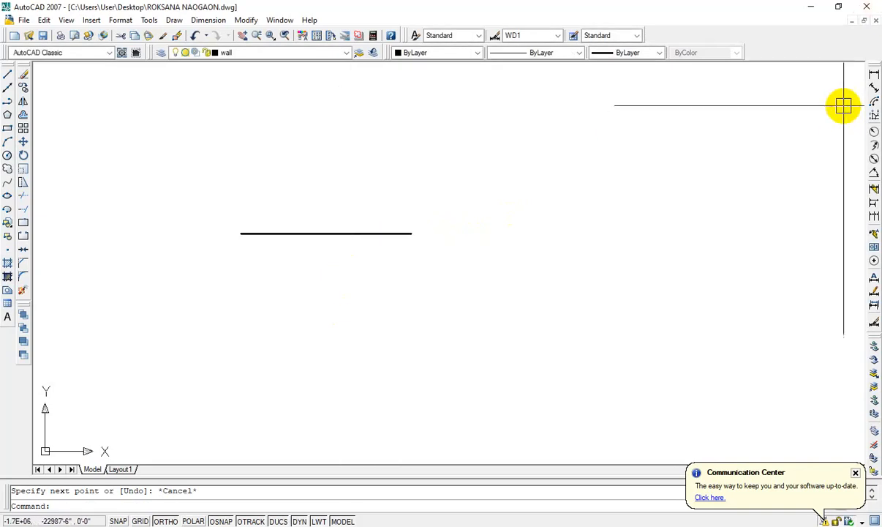
# Add a linear dimension just below the horizontal line and inspect its text
pyautogui.click(874, 74)
pyautogui.press('Return')
pyautogui.click(295, 234)
pyautogui.click(302, 257)
pyautogui.scroll(5, 303, 262)
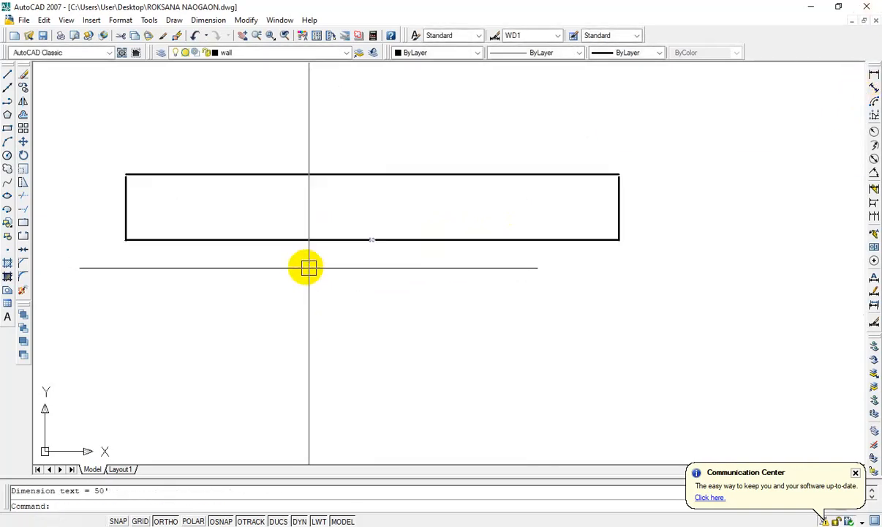
pyautogui.scroll(7, 369, 239)
pyautogui.scroll(-6, 370, 233)
# Delete the linear dimension below the line, keeping the line itself
pyautogui.click(370, 228)
pyautogui.click(254, 348)
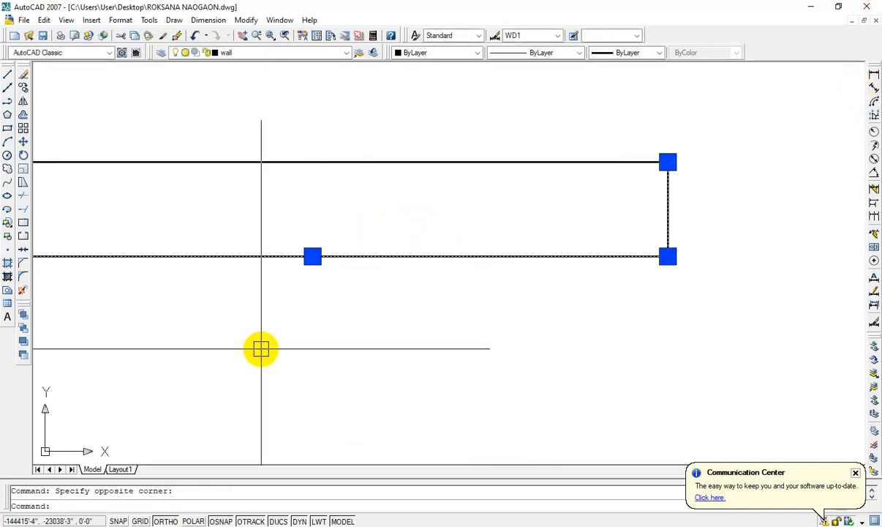
pyautogui.press('Delete')
pyautogui.scroll(-3, 293, 314)
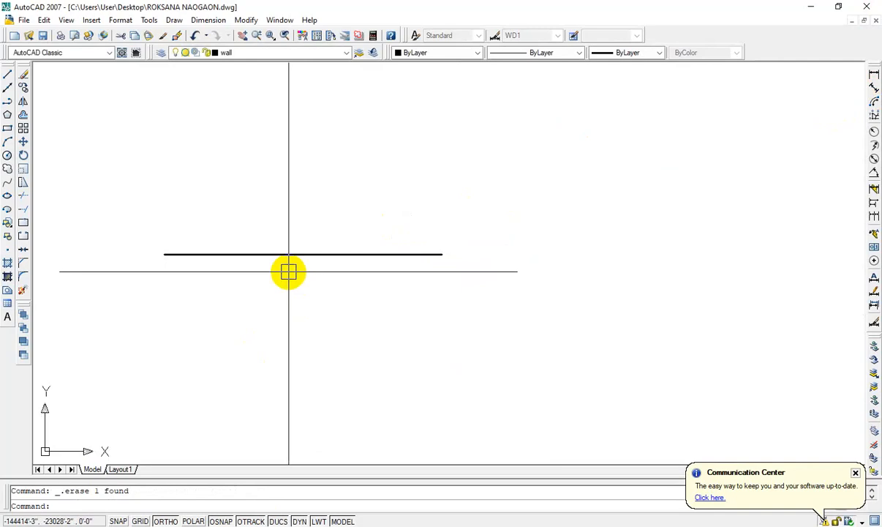
# Divide the 50' line into 5 equal segments with the DIVIDE command
pyautogui.write('d')
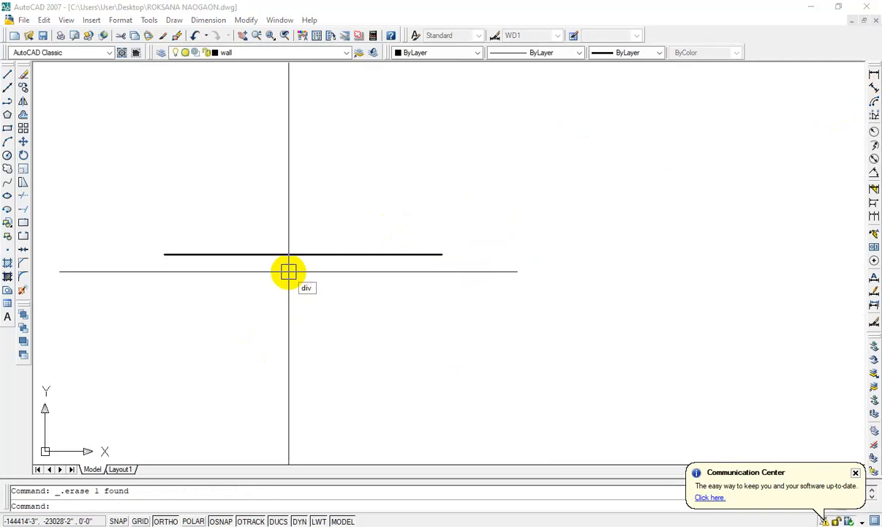
pyautogui.write('iv')
pyautogui.press('Return')
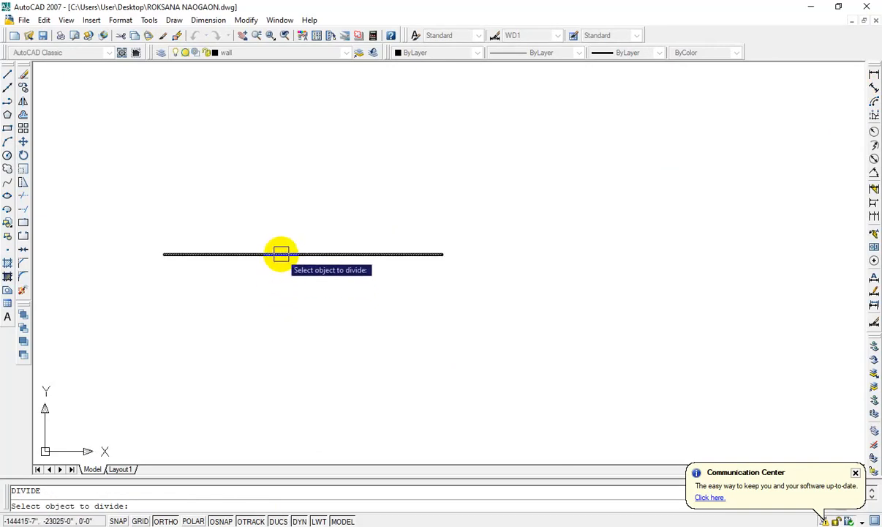
pyautogui.click(281, 254)
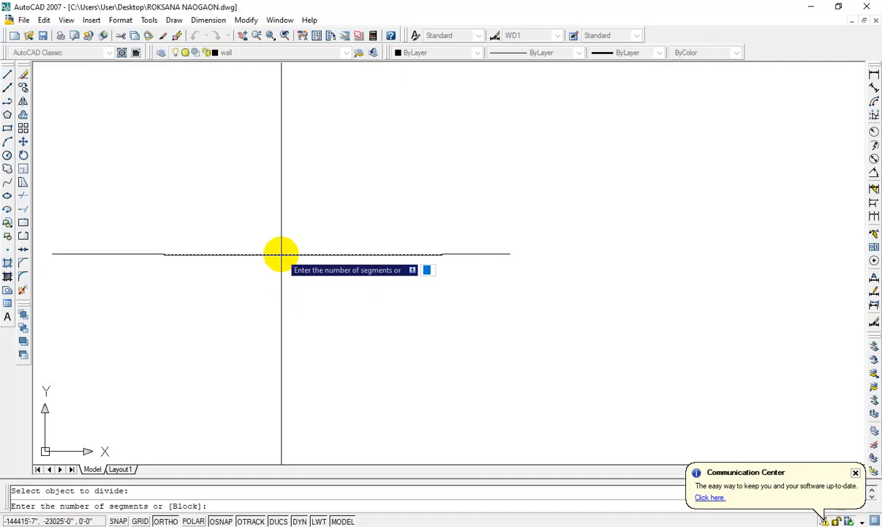
pyautogui.write('5')
pyautogui.press('Return')
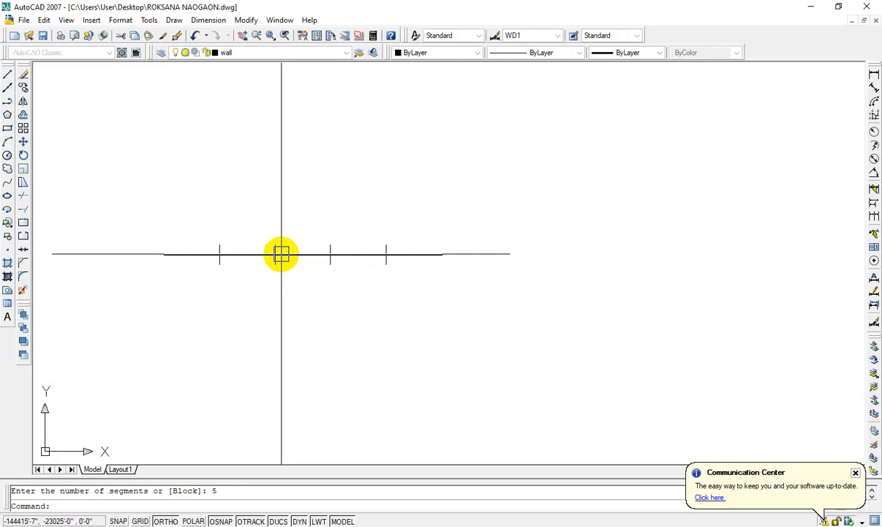
pyautogui.scroll(2, 321, 233)
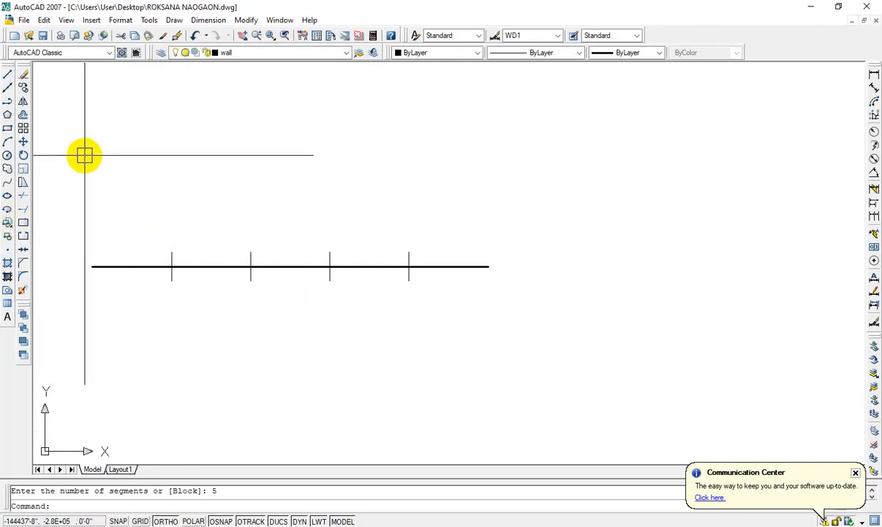
pyautogui.click(122, 20)
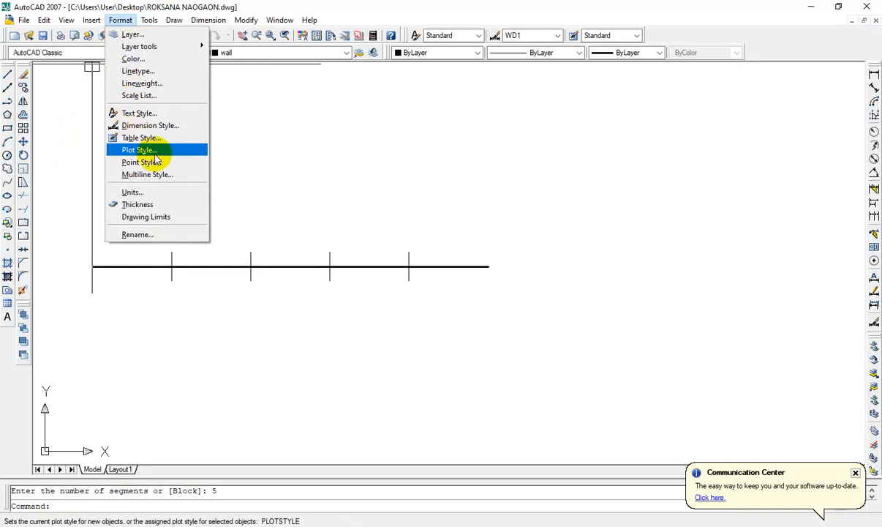
pyautogui.press('Escape')
pyautogui.press('Escape')
# Change the point style to the circle and square crossed by an X, keeping the 5% size relative to screen
pyautogui.click(378, 204)
pyautogui.click(170, 280)
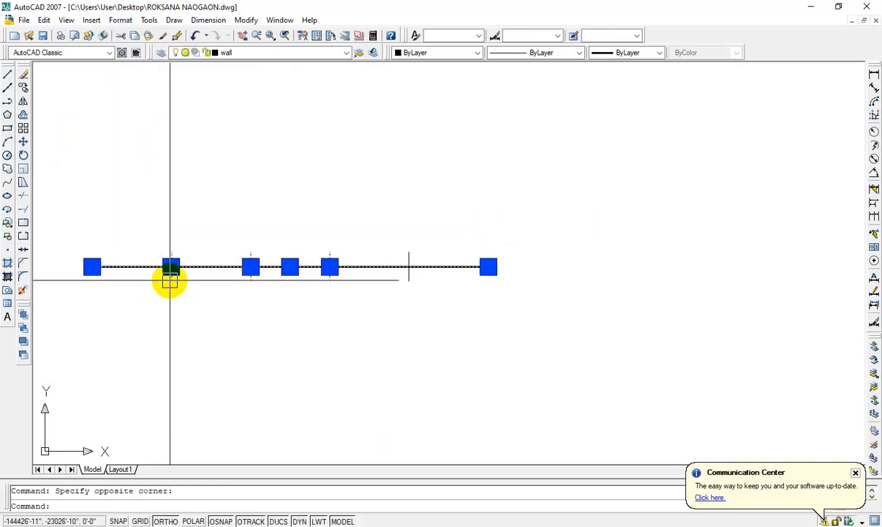
pyautogui.click(149, 21)
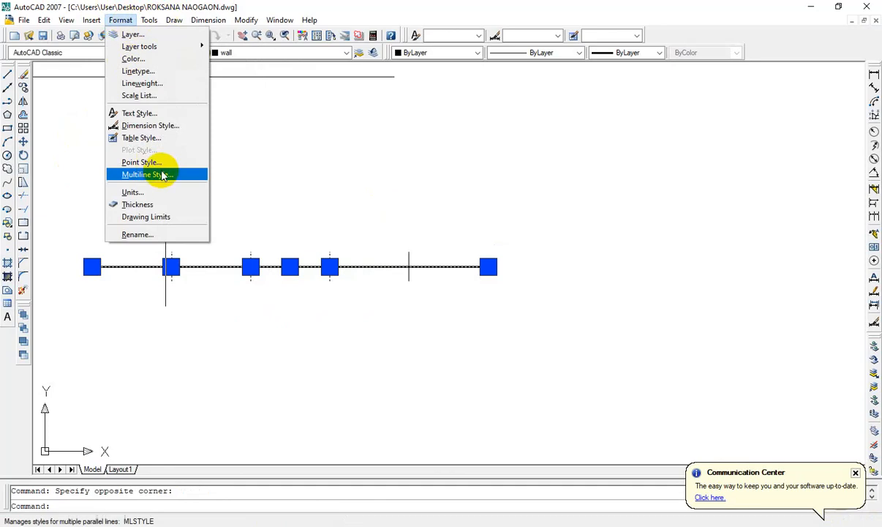
pyautogui.click(142, 162)
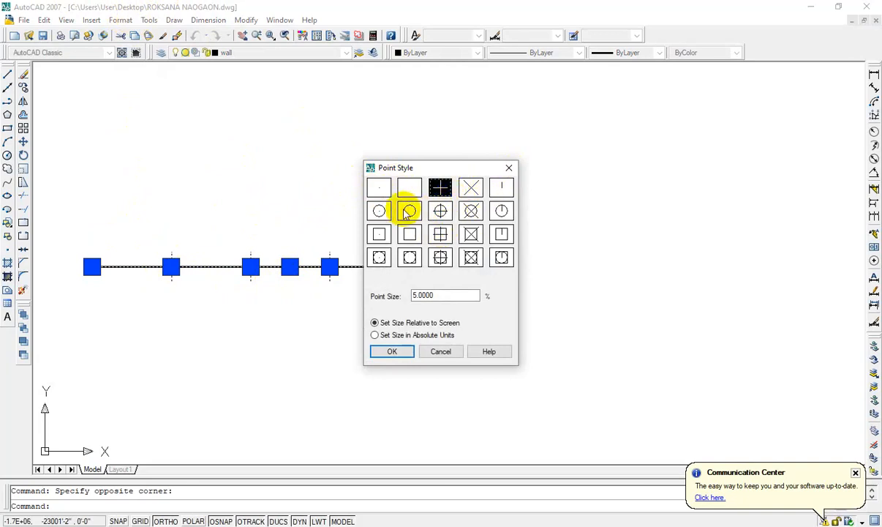
pyautogui.click(439, 190)
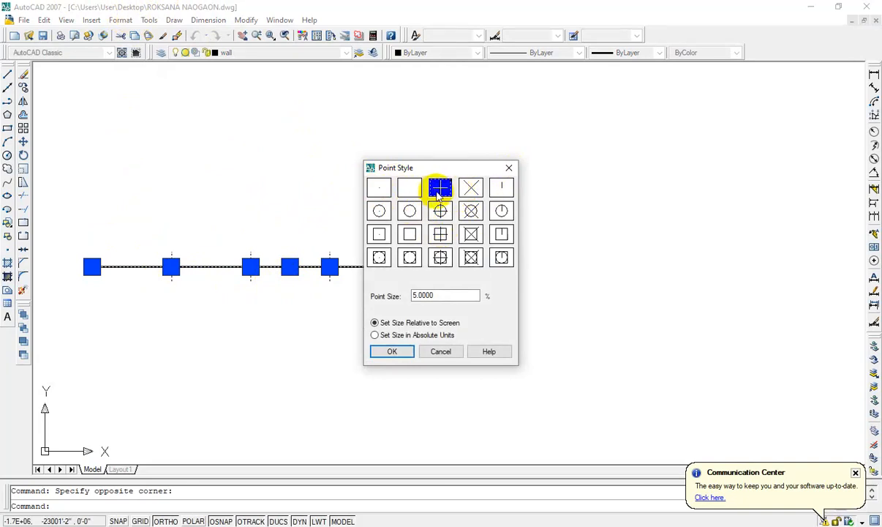
pyautogui.click(470, 234)
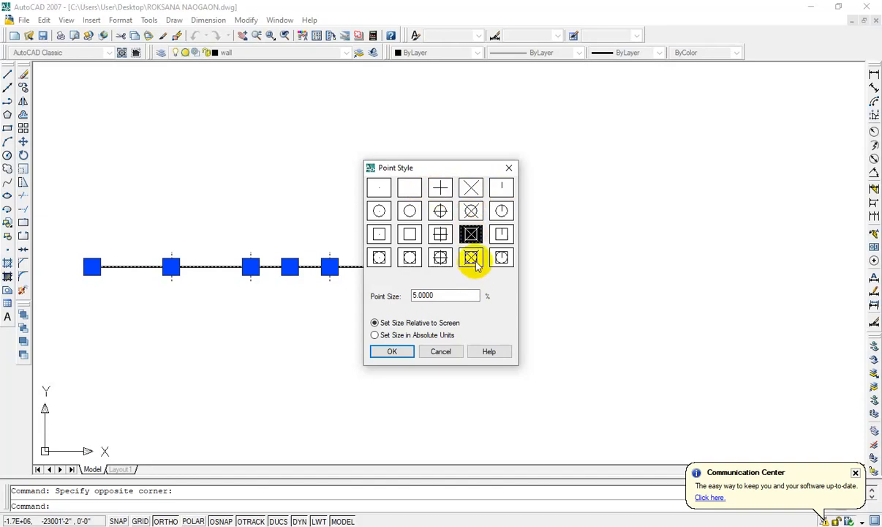
pyautogui.click(471, 257)
pyautogui.click(390, 352)
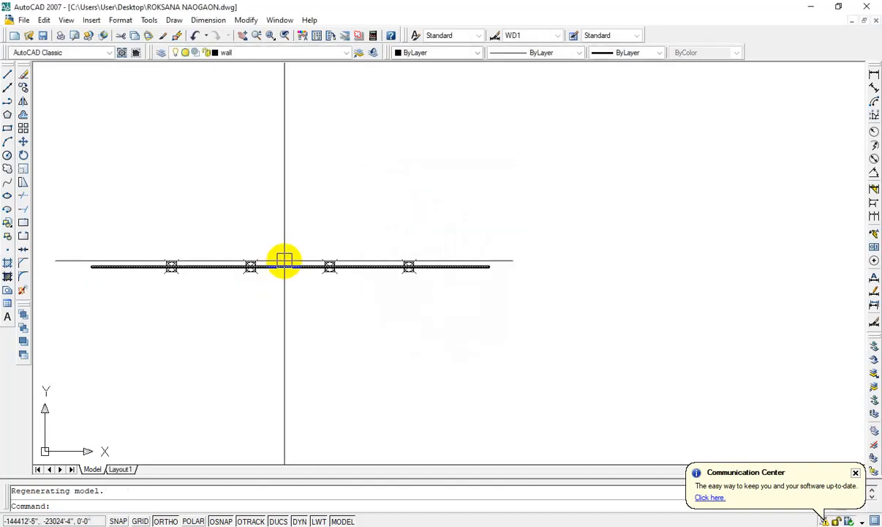
pyautogui.scroll(6, 284, 258)
pyautogui.scroll(-6, 271, 240)
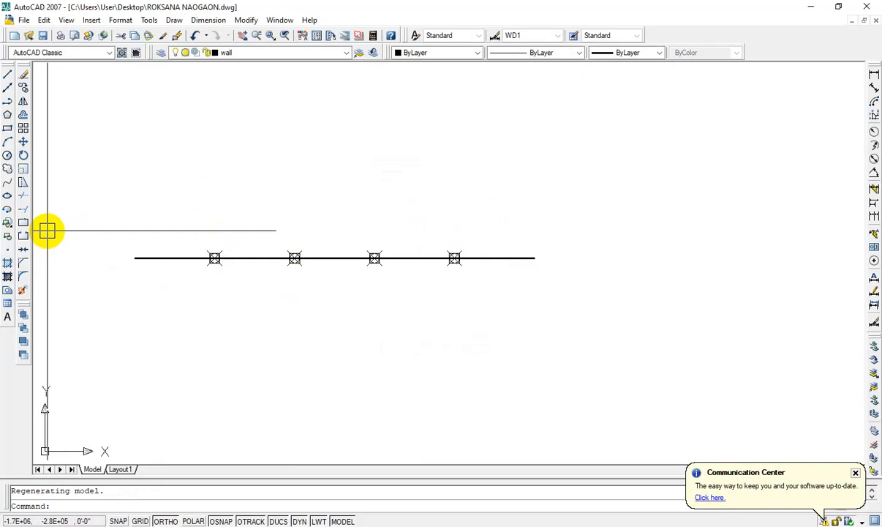
# Draw a second horizontal line above the divided line, slightly shorter and ending near the same right-hand extent
pyautogui.write('l')
pyautogui.press('Return')
pyautogui.click(153, 165)
pyautogui.click(534, 164)
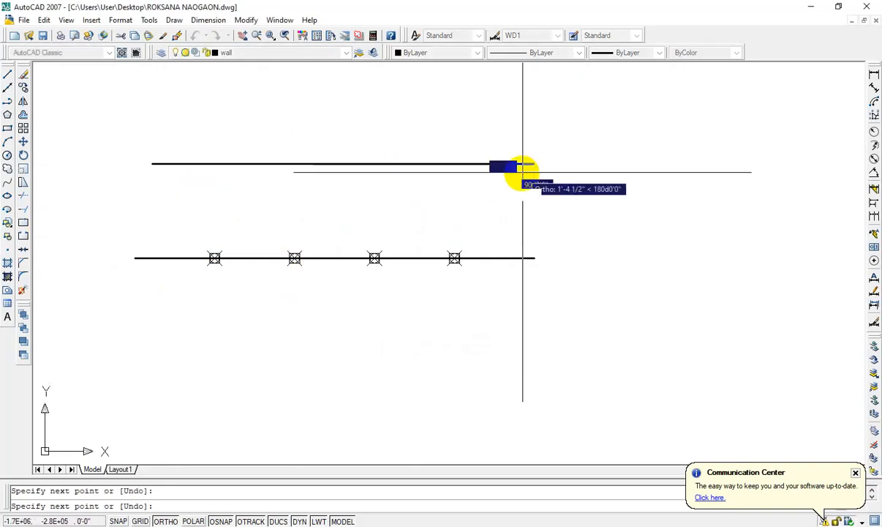
pyautogui.press('Escape')
# Divide the upper horizontal line into 2 equal segments with the DIVIDE command
pyautogui.write('di')
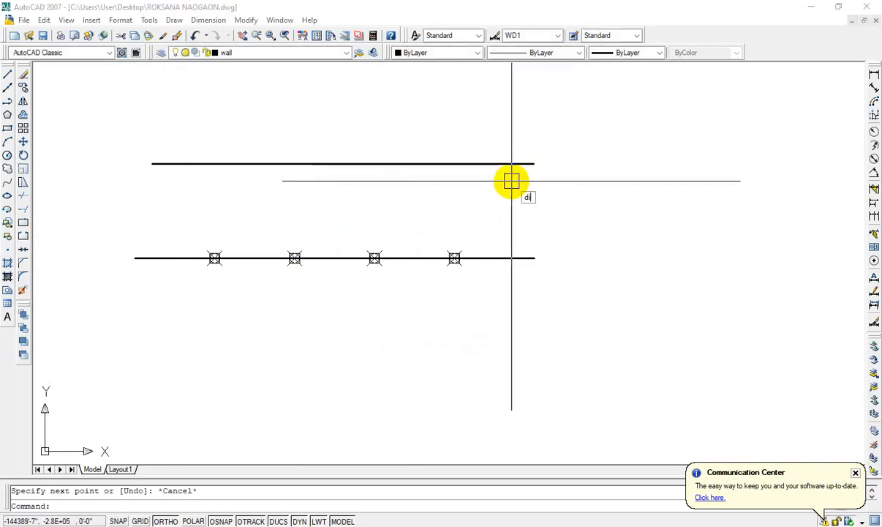
pyautogui.write('v')
pyautogui.press('Return')
pyautogui.click(372, 168)
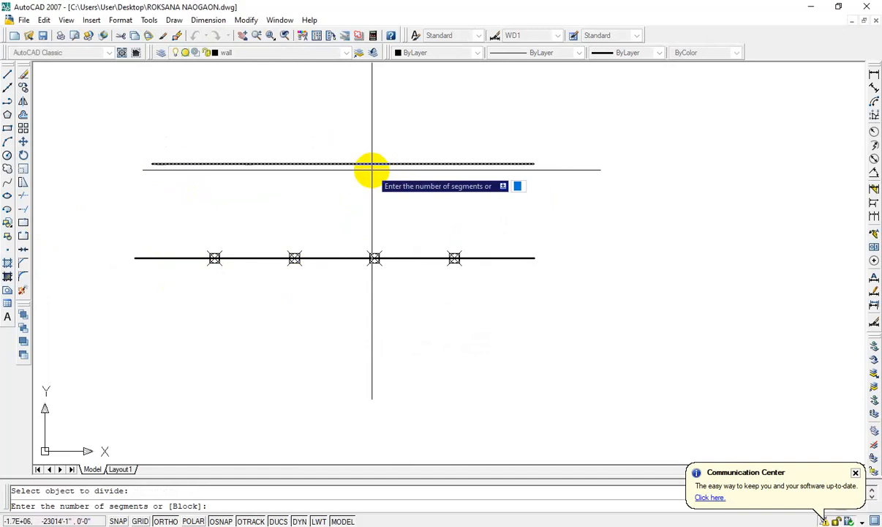
pyautogui.write('2')
pyautogui.press('Return')
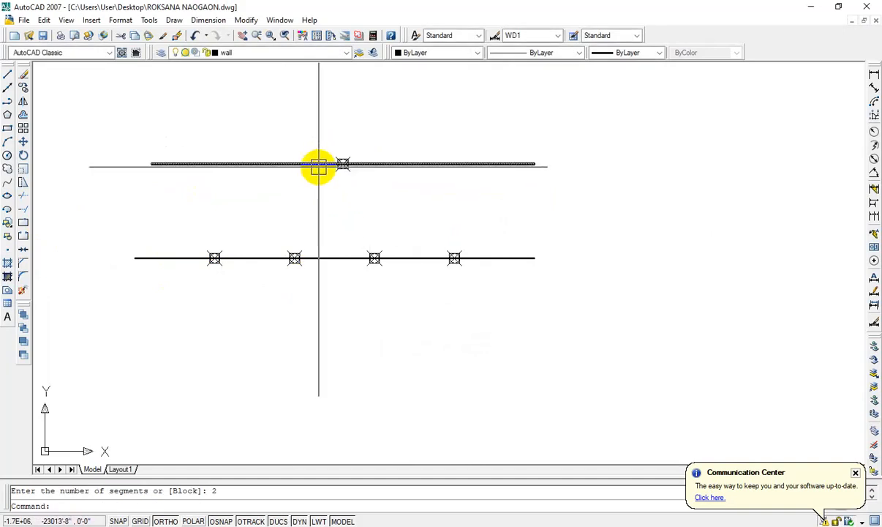
# Change the point style to the plain single dot for the division points on both lines
pyautogui.click(121, 20)
pyautogui.click(152, 163)
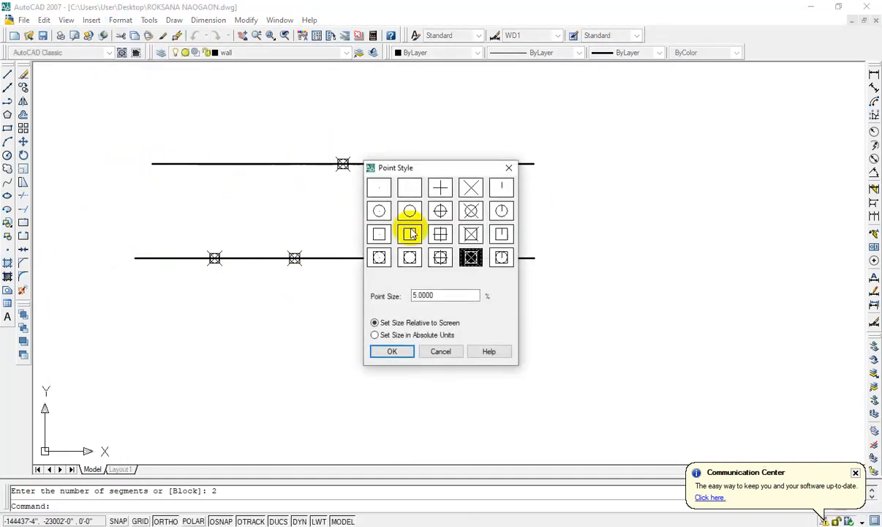
pyautogui.click(379, 188)
pyautogui.click(396, 352)
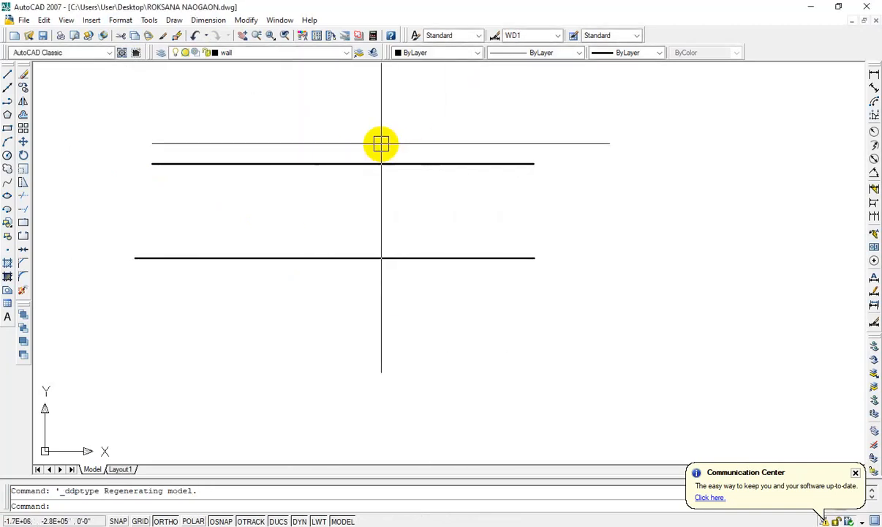
pyautogui.click(205, 109)
pyautogui.press('Escape')
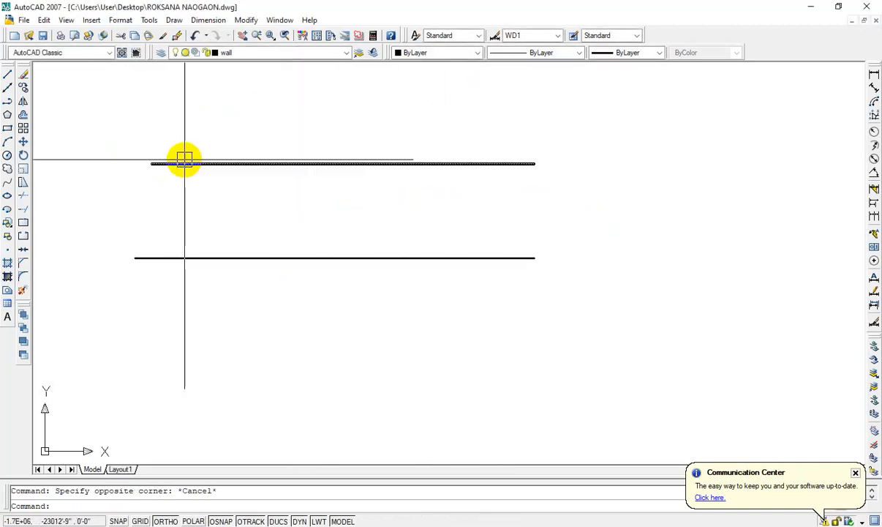
# Set the point style to the circle with a plus-shaped cross, keeping the 5% size relative to screen
pyautogui.click(119, 19)
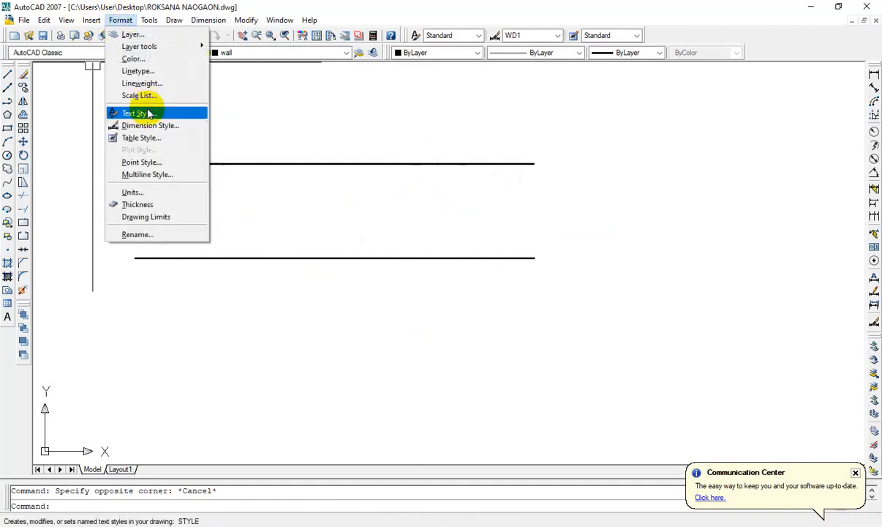
pyautogui.click(167, 163)
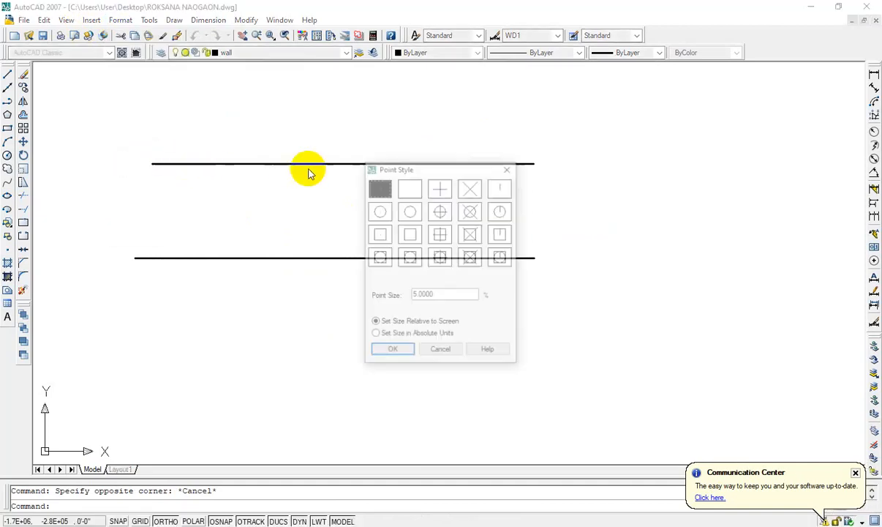
pyautogui.click(440, 210)
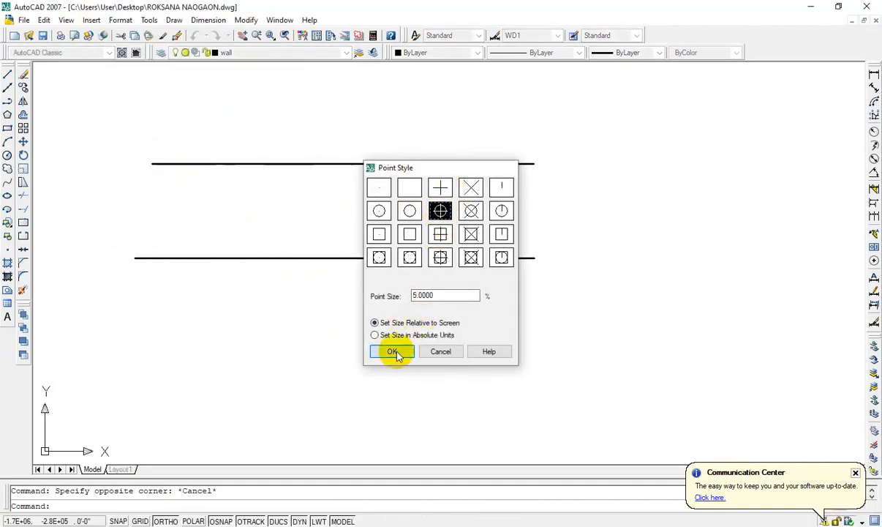
pyautogui.click(396, 350)
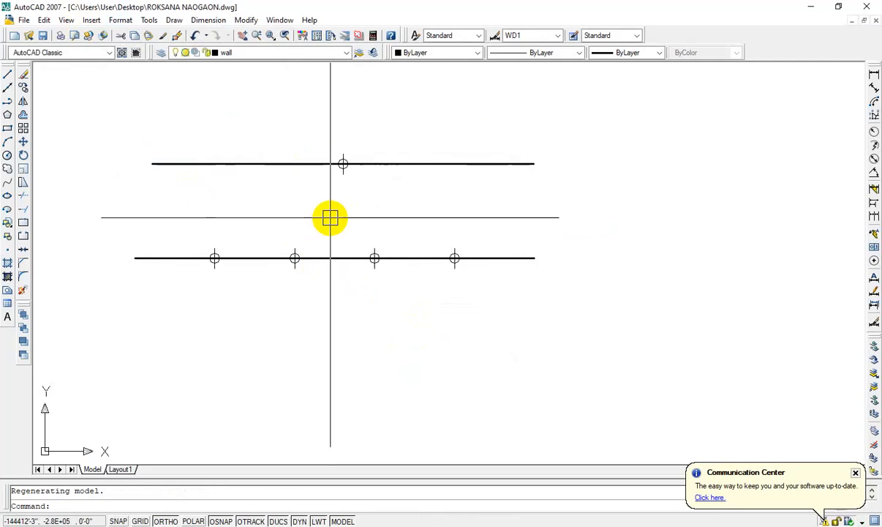